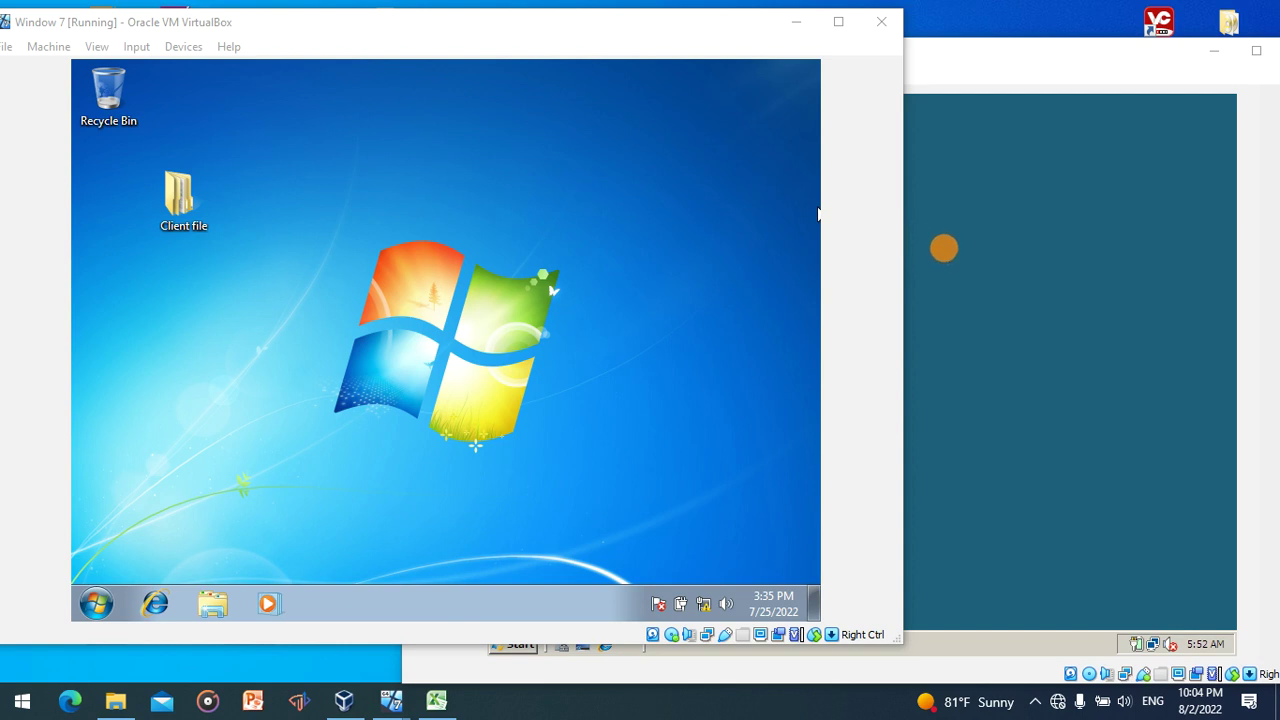
- Bring the Window server VM's VirtualBox window in front of the Window 7 VM
{"action": "left_click", "coordinate": [946, 262]}
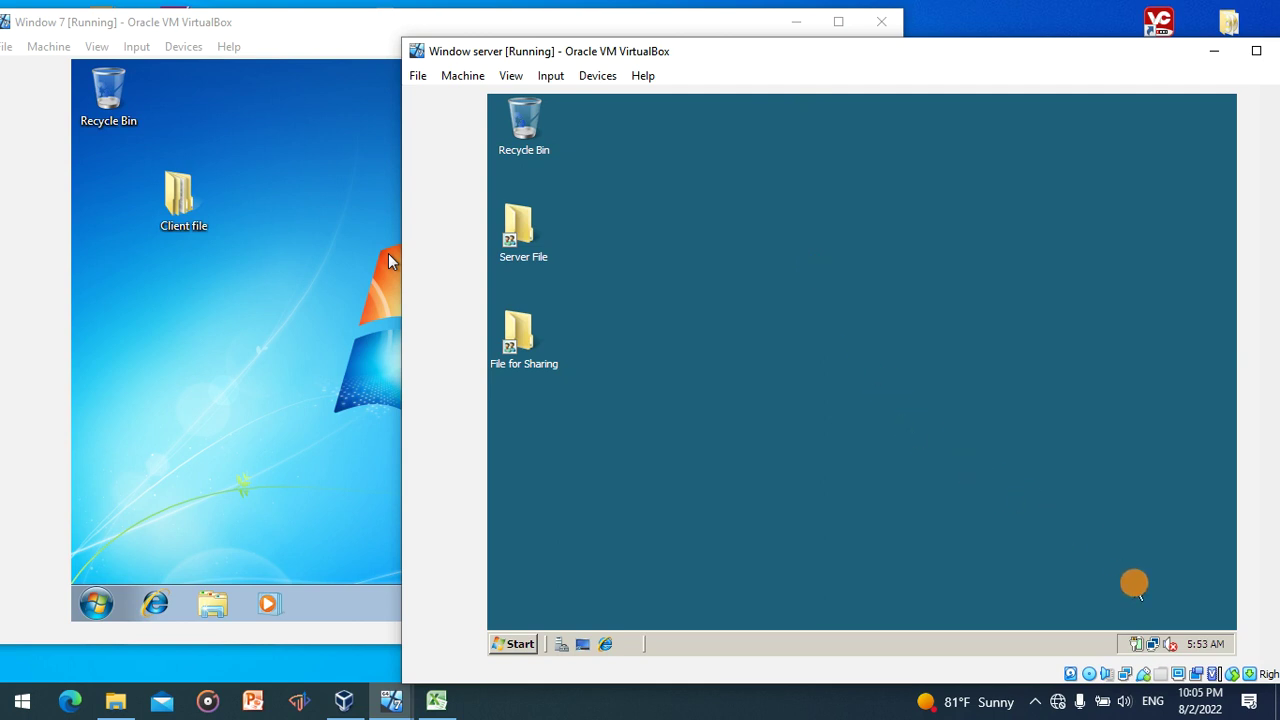
- From the tray network icon's Network and Sharing Center, turn file sharing on for all public networks
{"action": "mouse_move", "coordinate": [1147, 648]}
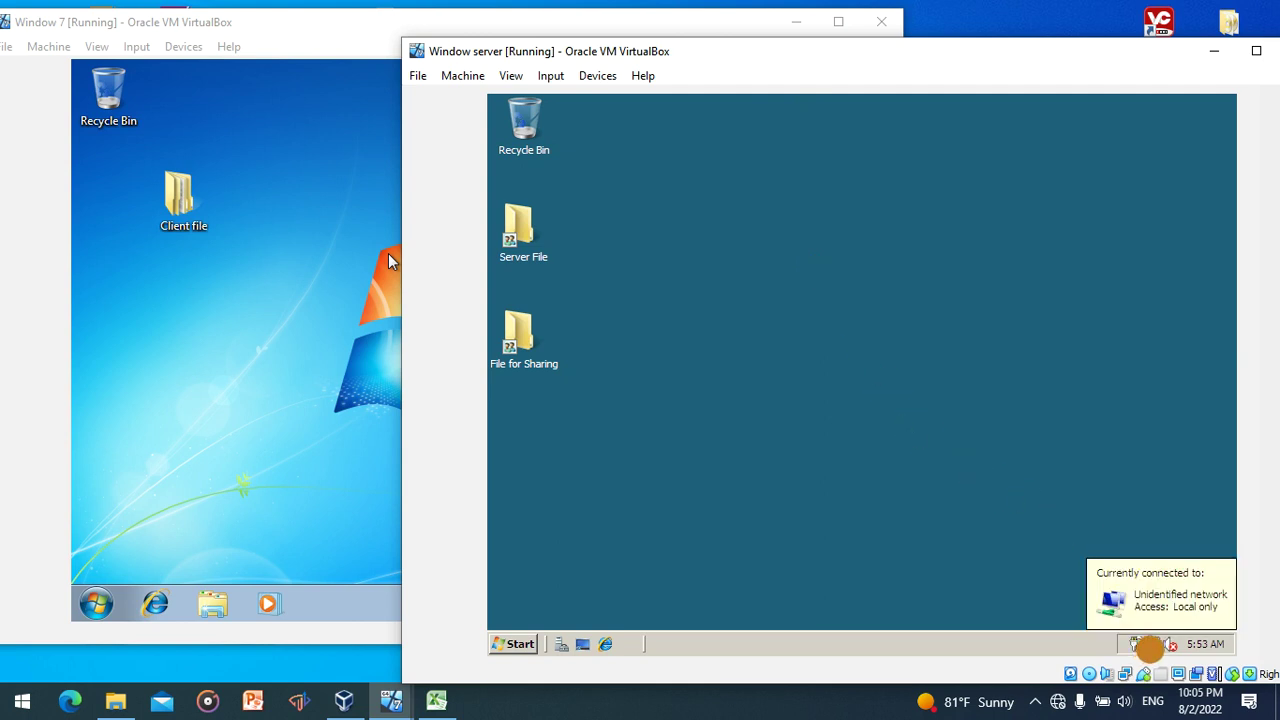
{"action": "left_click", "coordinate": [1153, 644]}
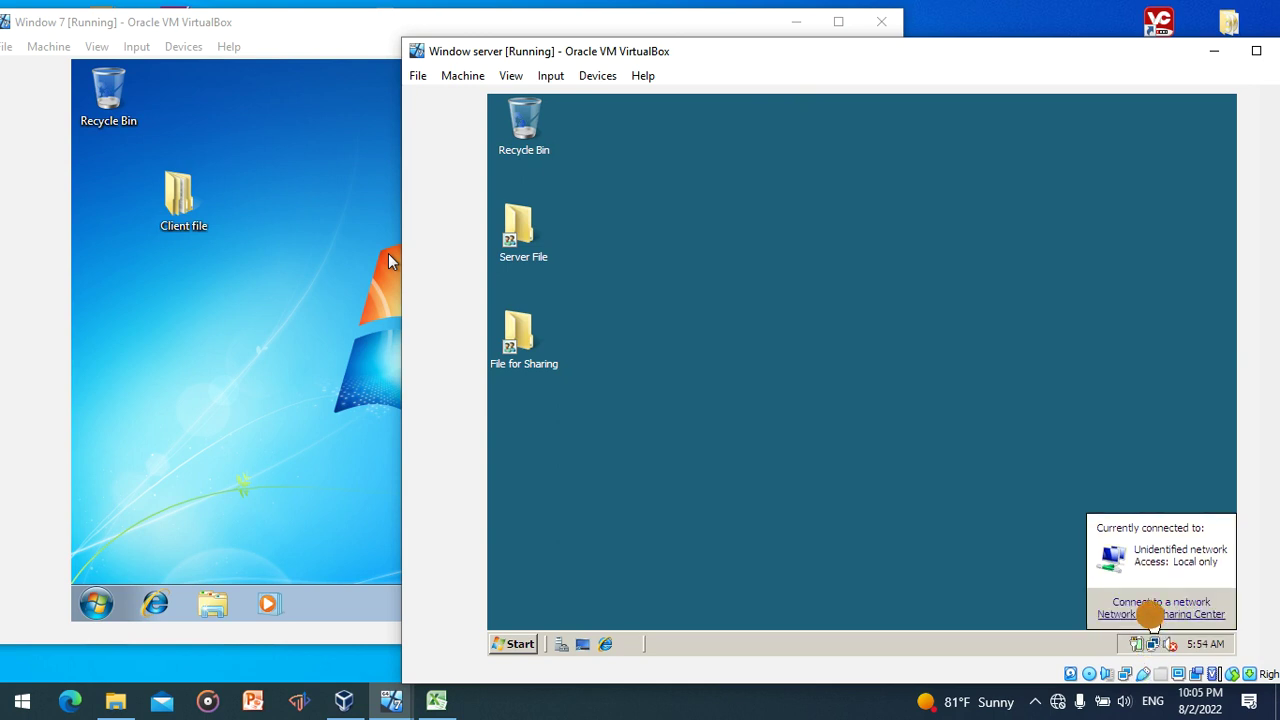
{"action": "left_click", "coordinate": [1152, 614]}
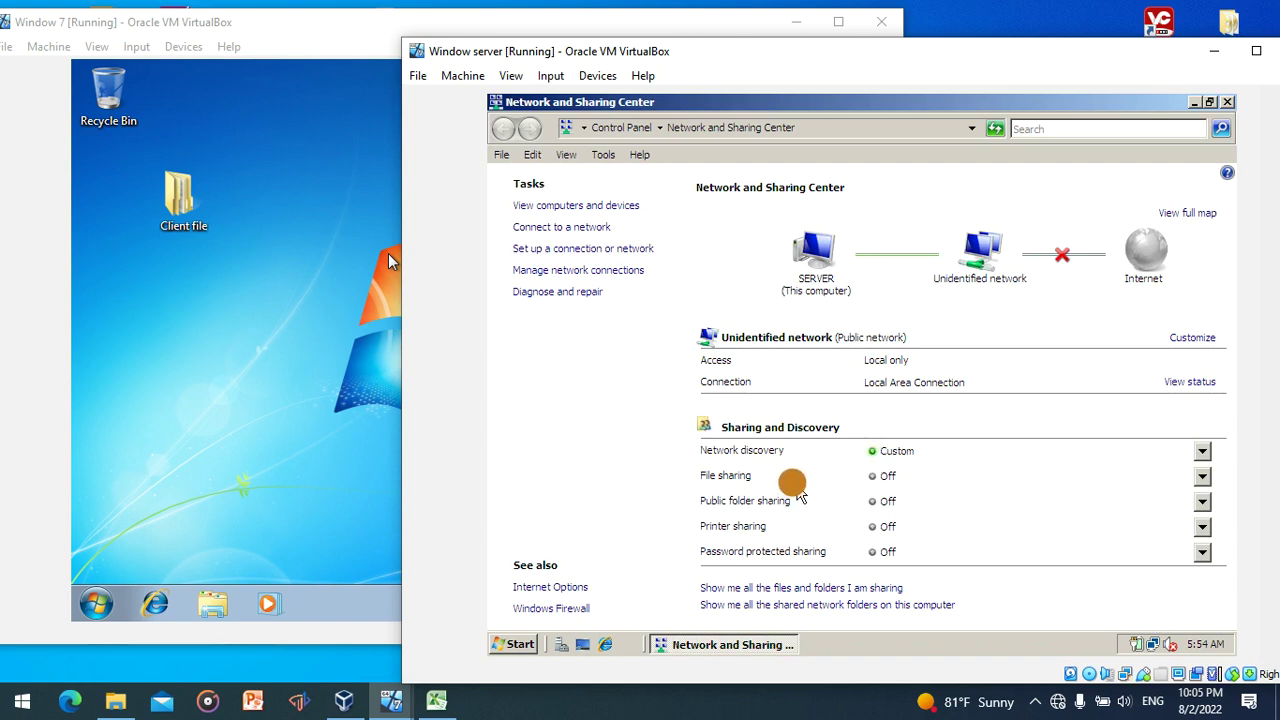
{"action": "left_click", "coordinate": [1203, 477]}
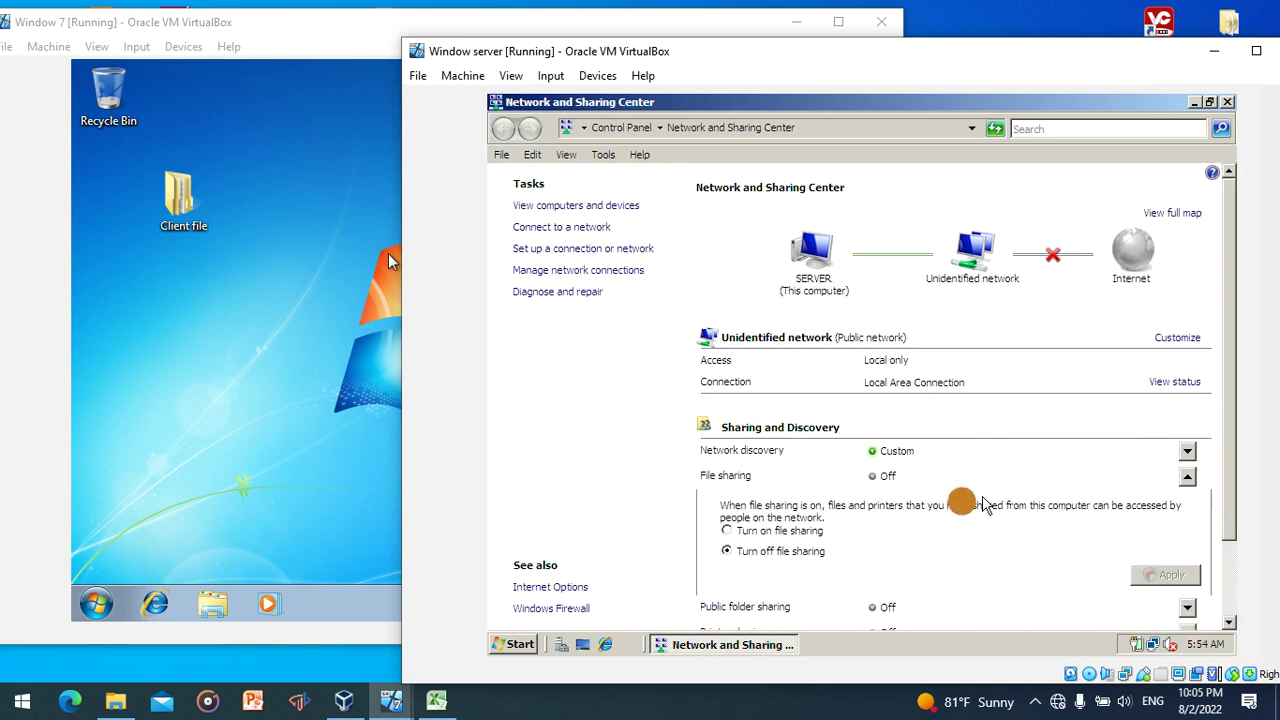
{"action": "left_click", "coordinate": [805, 531]}
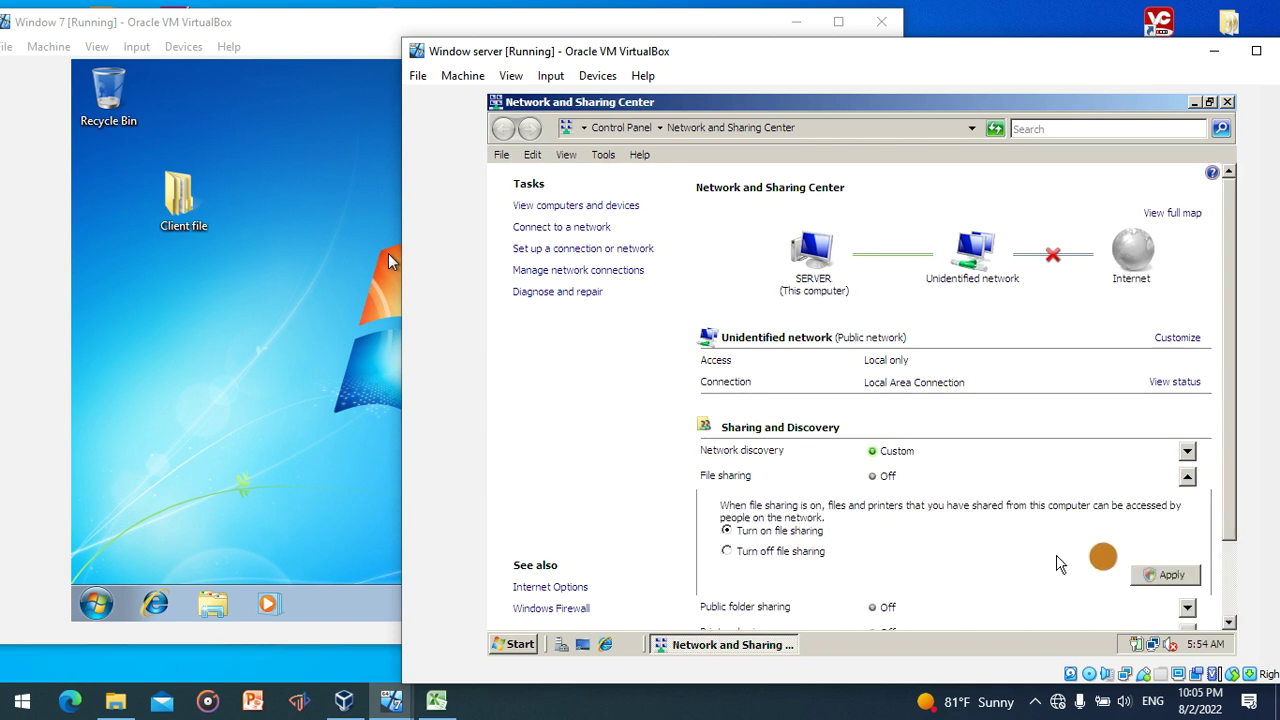
{"action": "left_click", "coordinate": [1163, 574]}
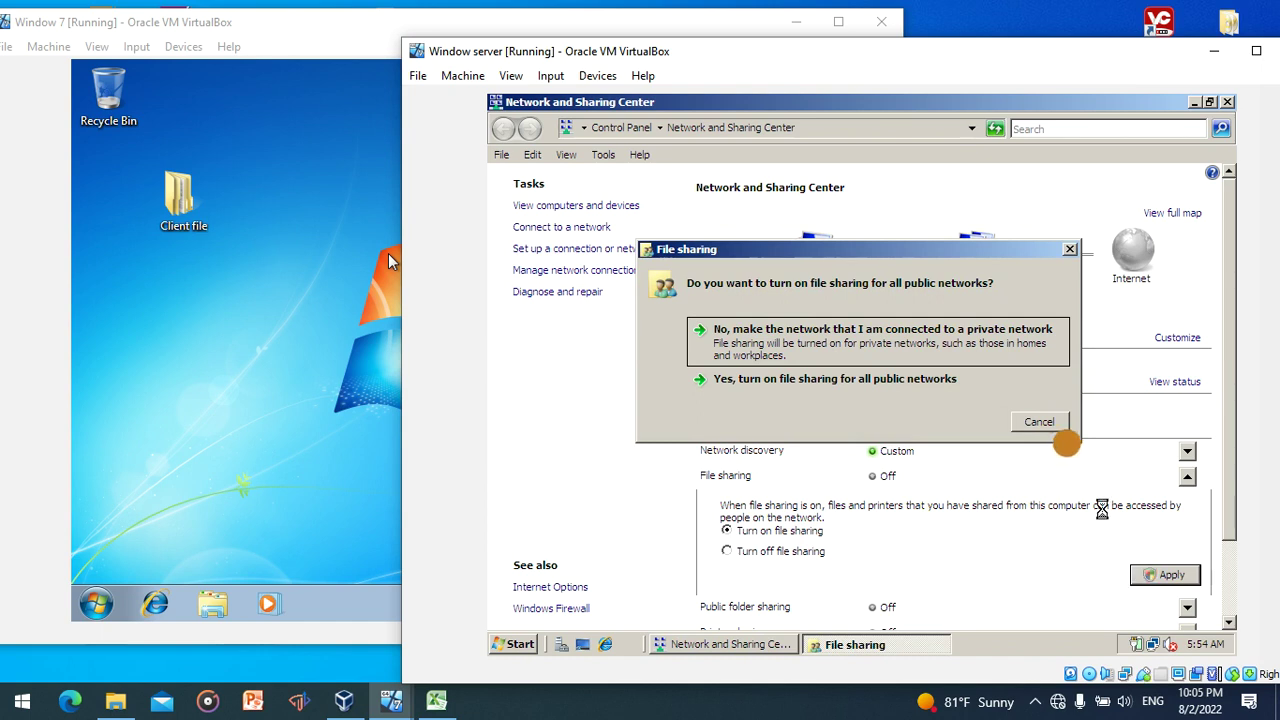
{"action": "left_click", "coordinate": [957, 380]}
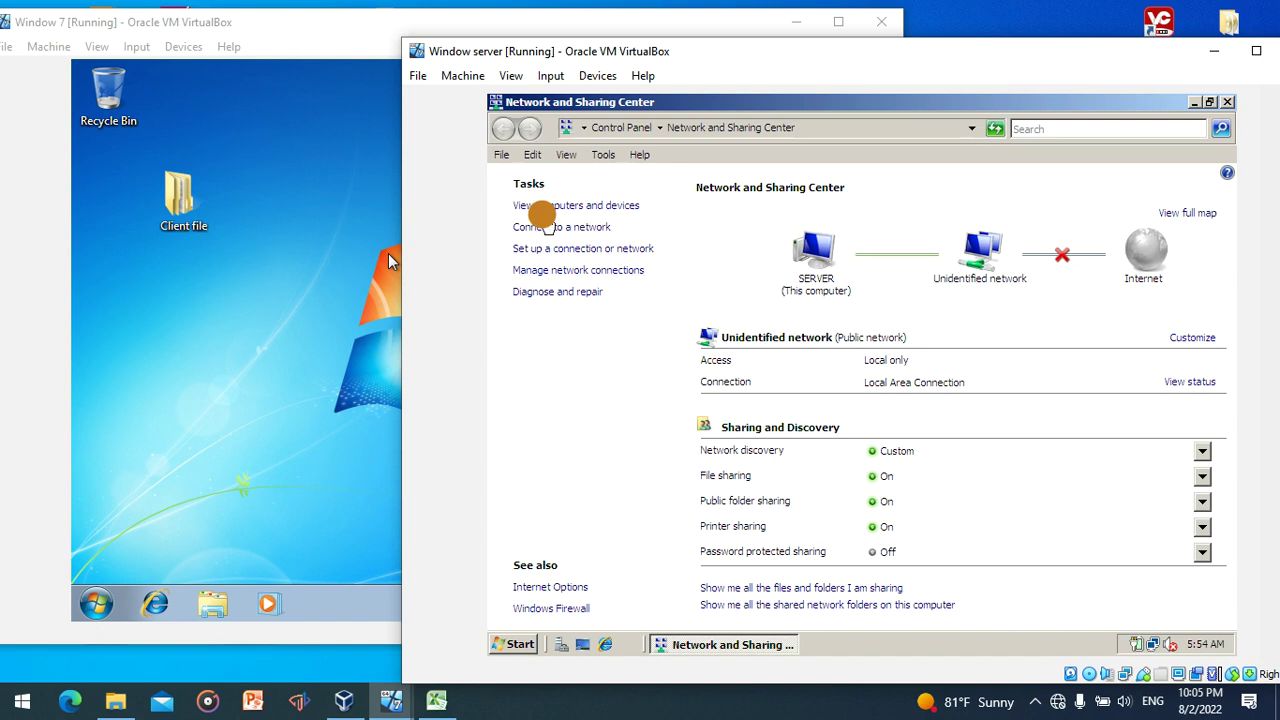
- Set Local Area Connection IPv4 to static 10.0.0.1, mask 255.0.0.0, DNS 10.0.0.1
{"action": "left_click", "coordinate": [532, 270]}
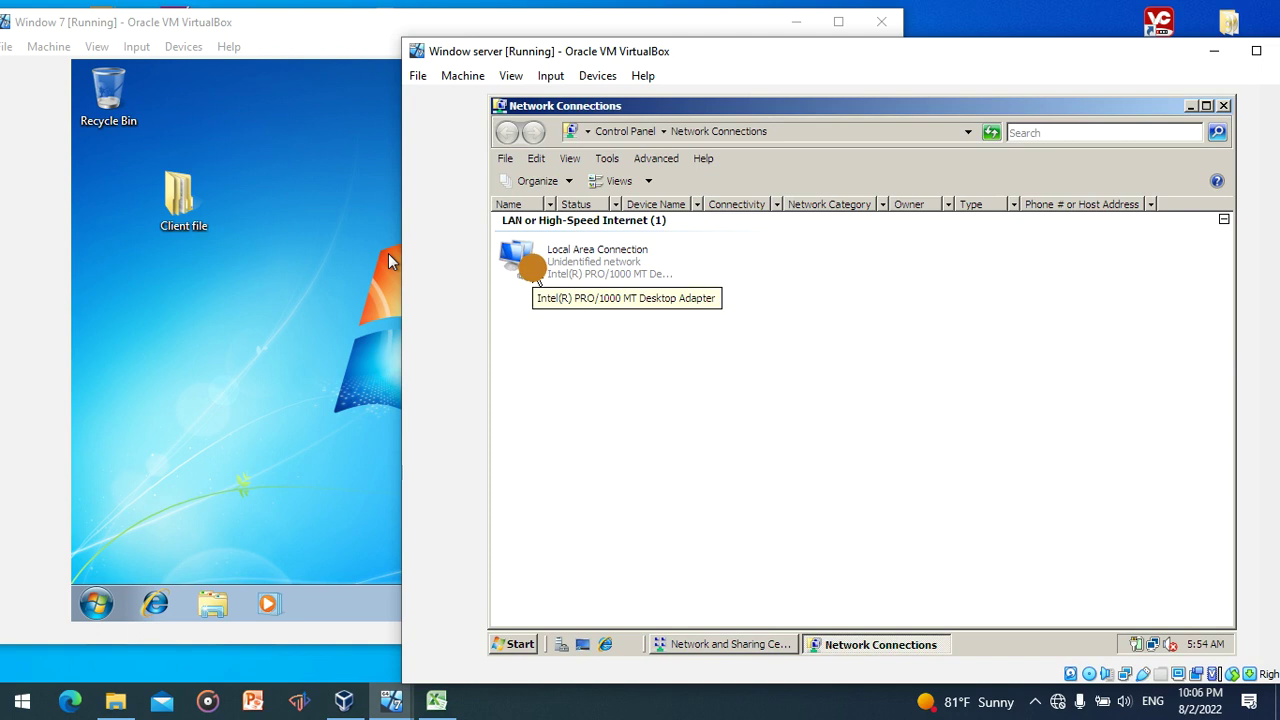
{"action": "double_click", "coordinate": [581, 263]}
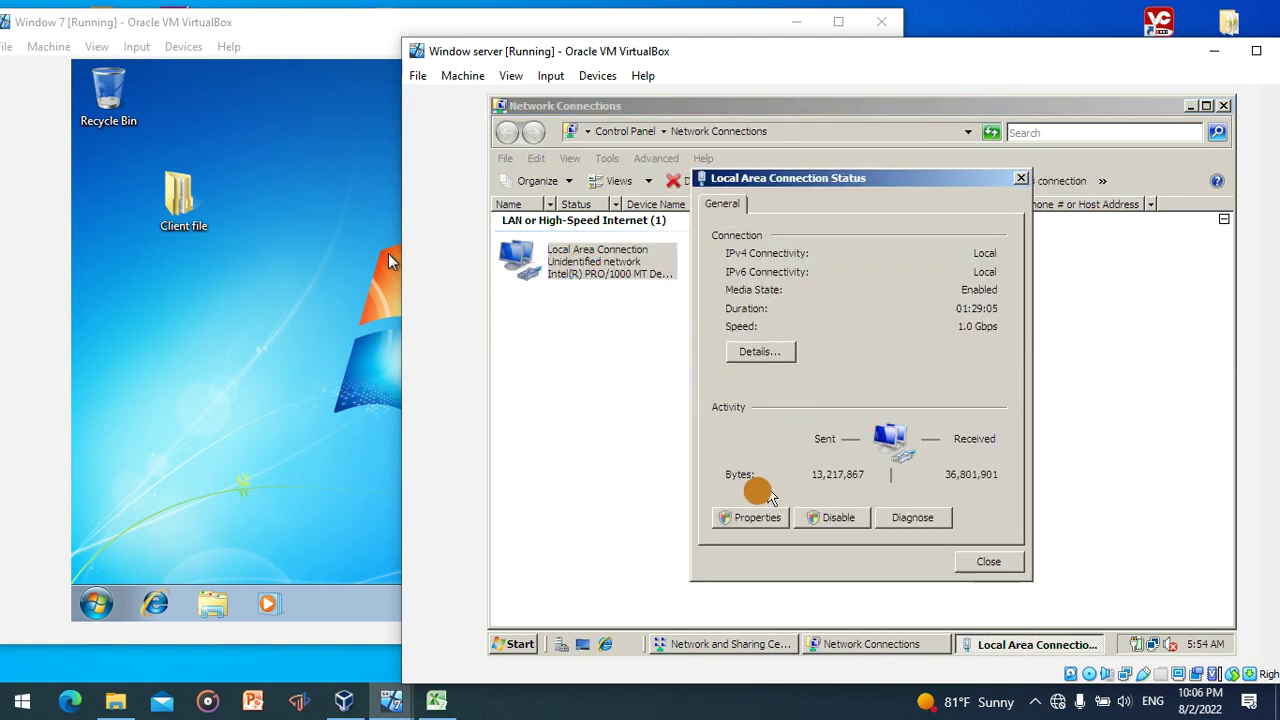
{"action": "left_click", "coordinate": [750, 517]}
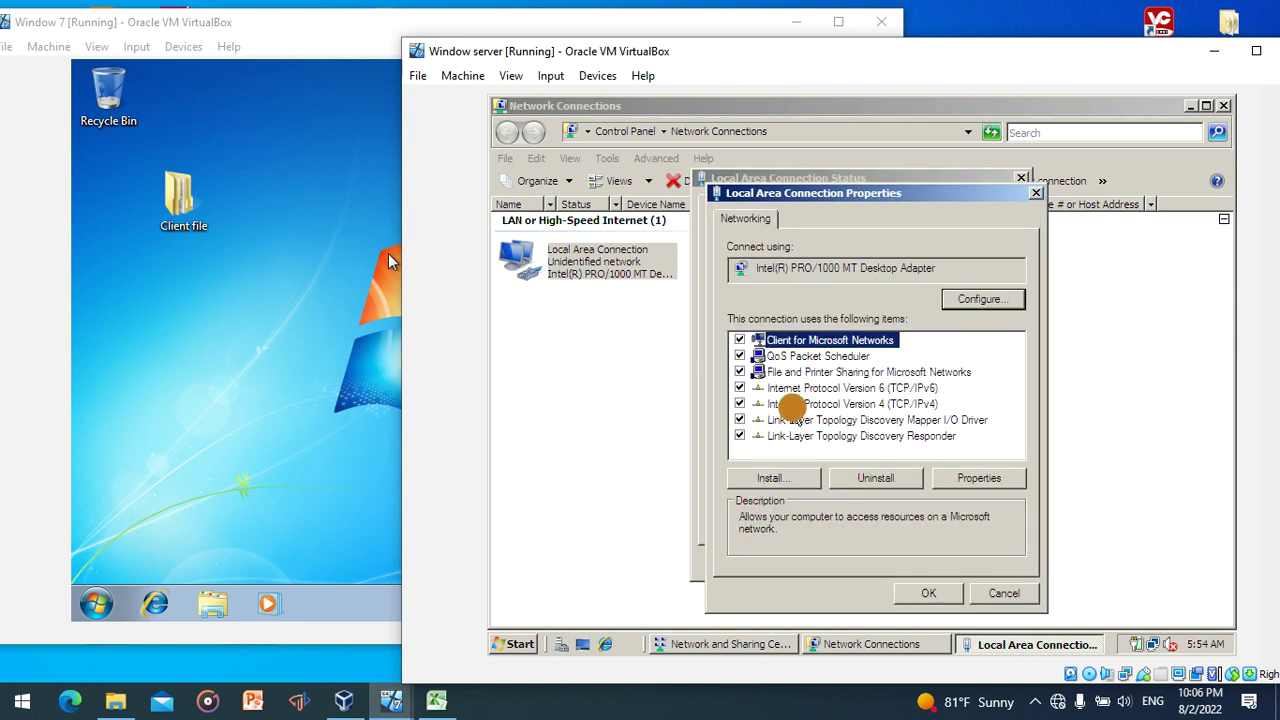
{"action": "double_click", "coordinate": [790, 404]}
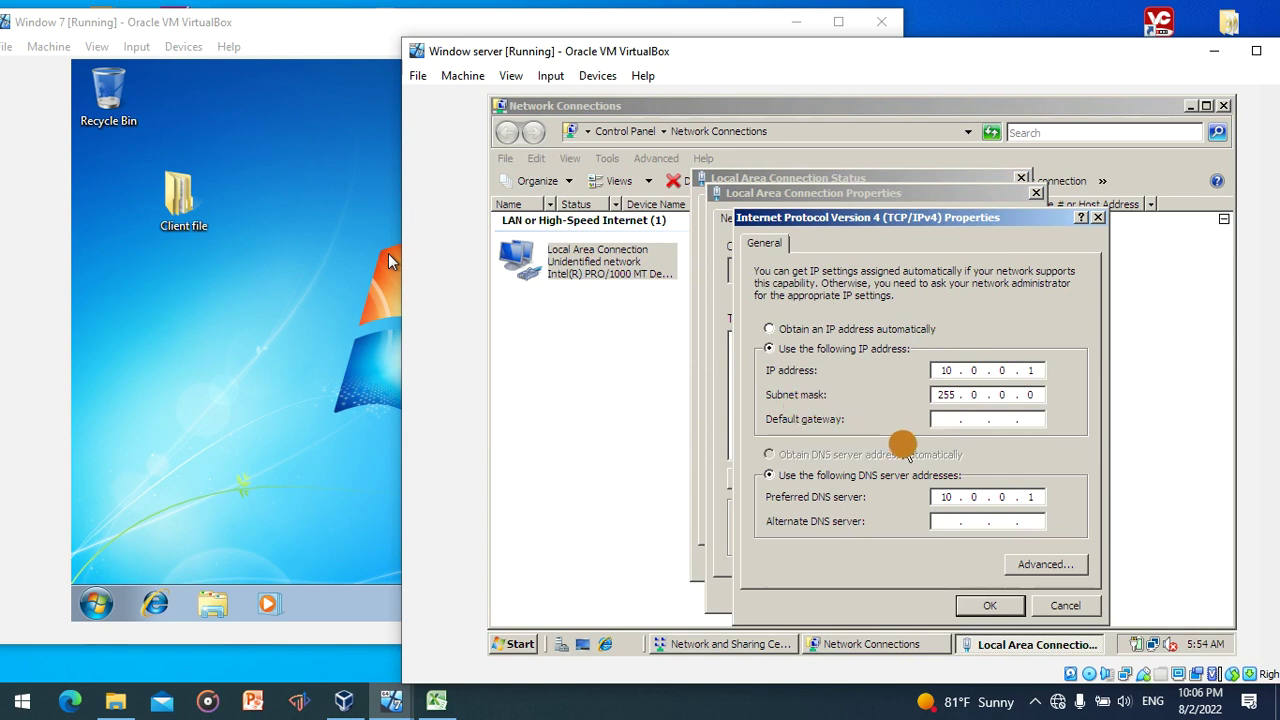
{"action": "left_click", "coordinate": [945, 394]}
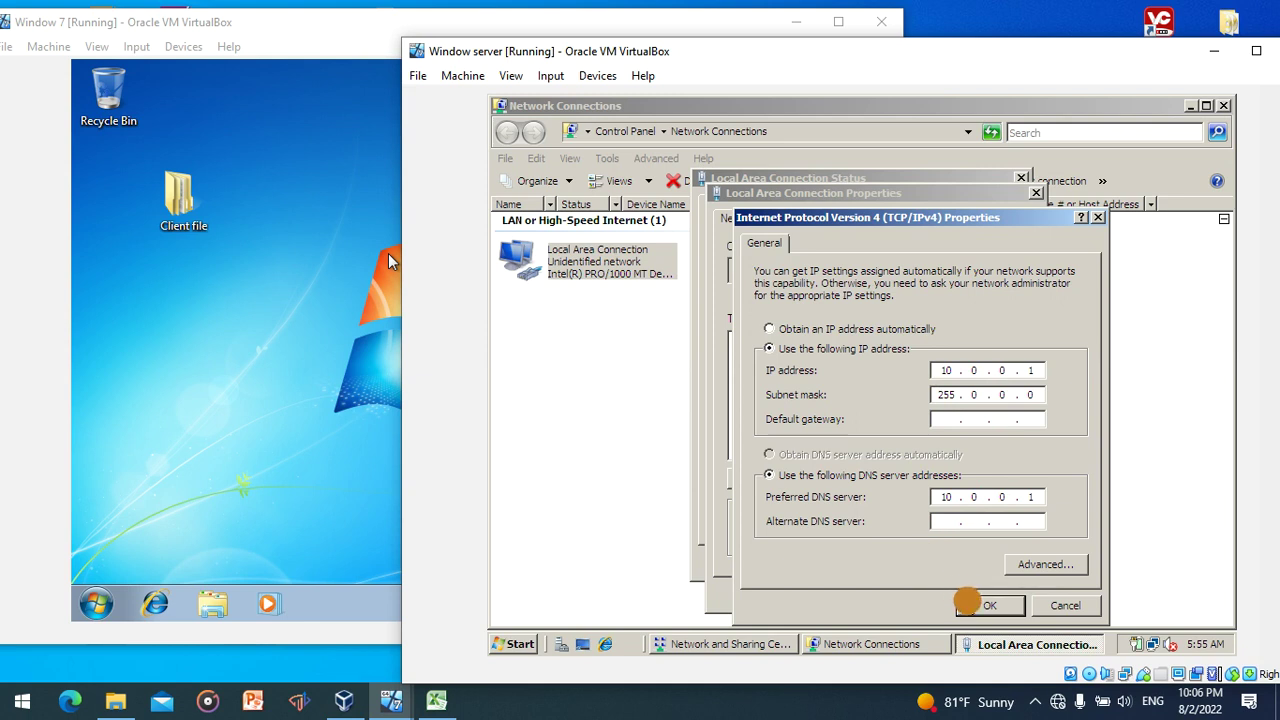
{"action": "left_click", "coordinate": [968, 606]}
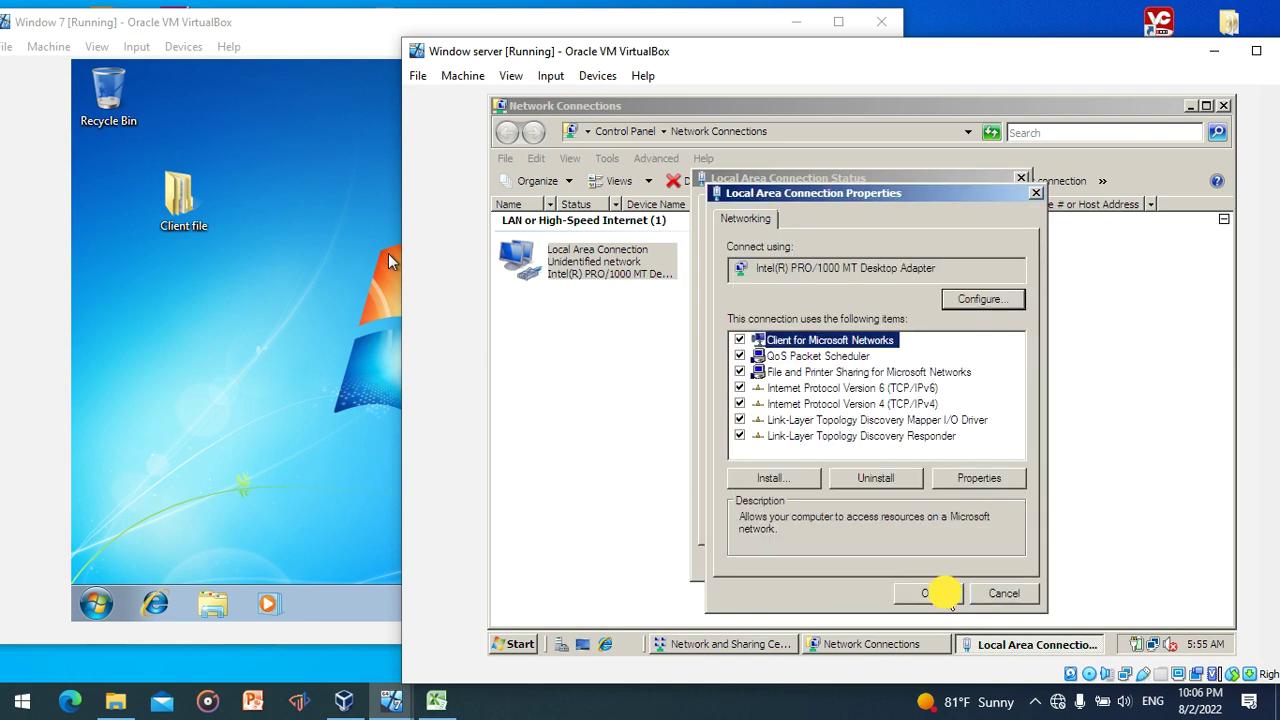
- Confirm the connection properties and close the status, connections and Sharing Center windows
{"action": "left_click", "coordinate": [943, 592]}
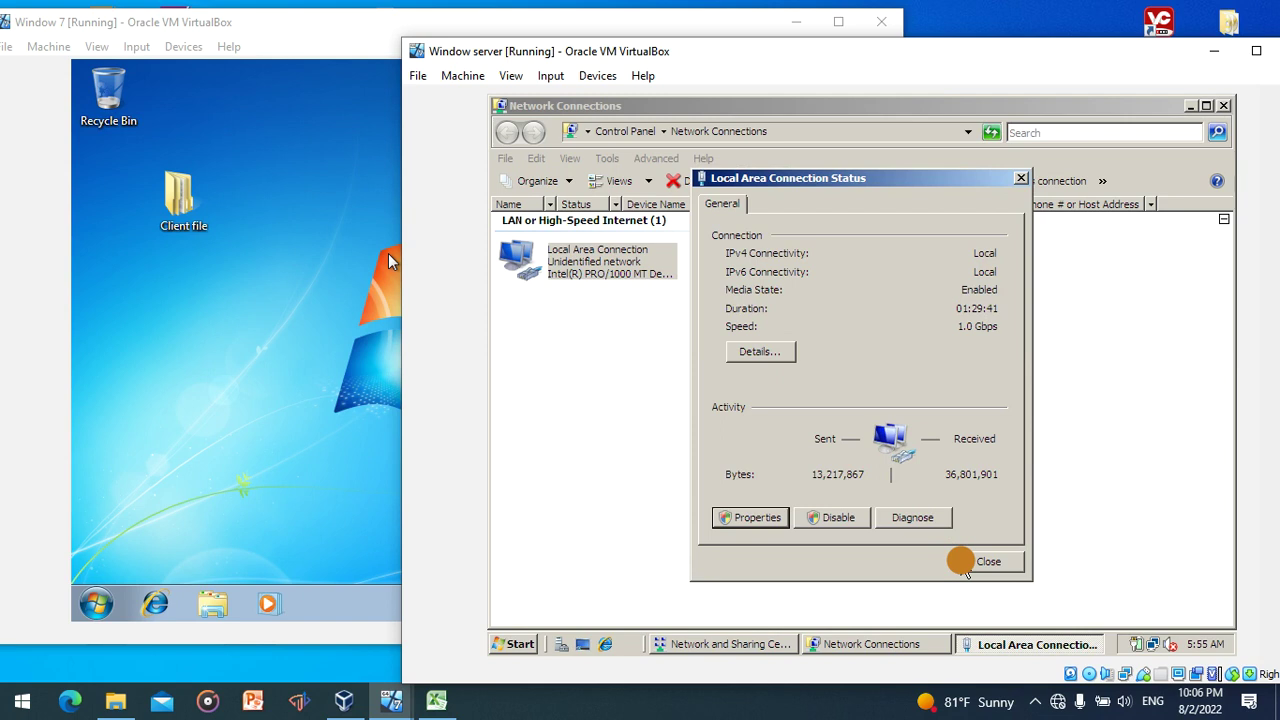
{"action": "left_click", "coordinate": [961, 561]}
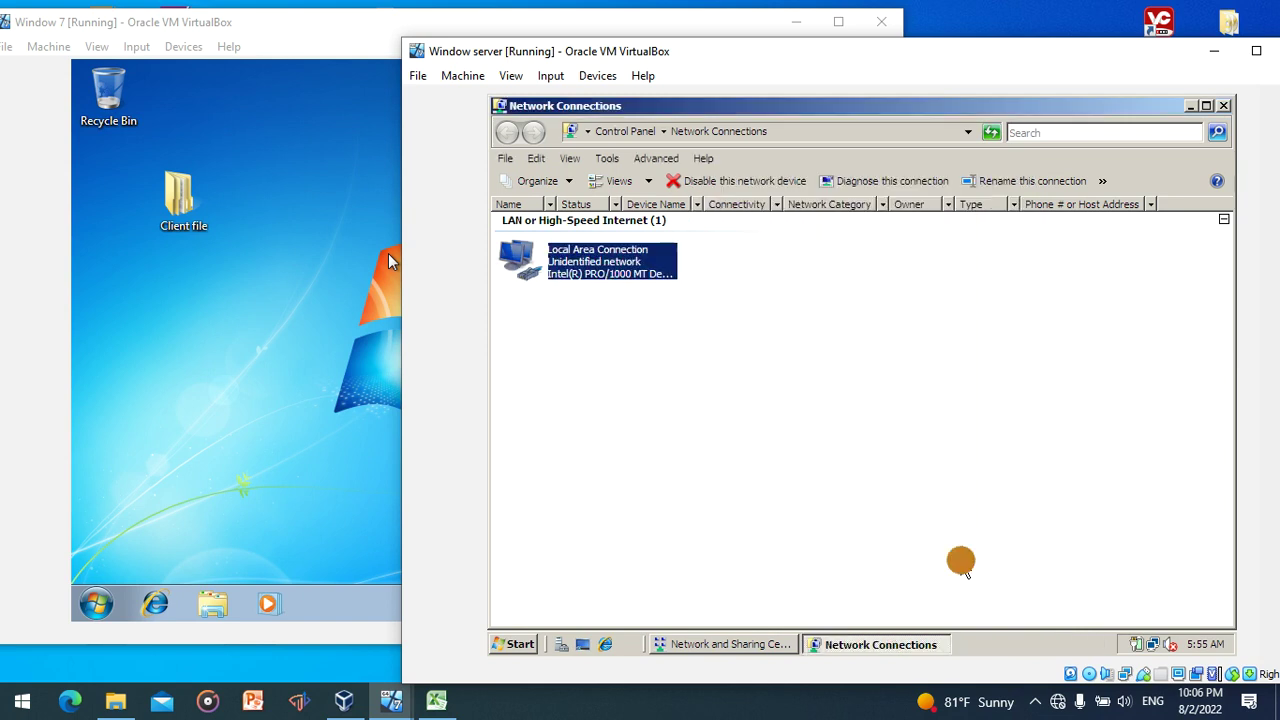
{"action": "left_click", "coordinate": [1226, 106]}
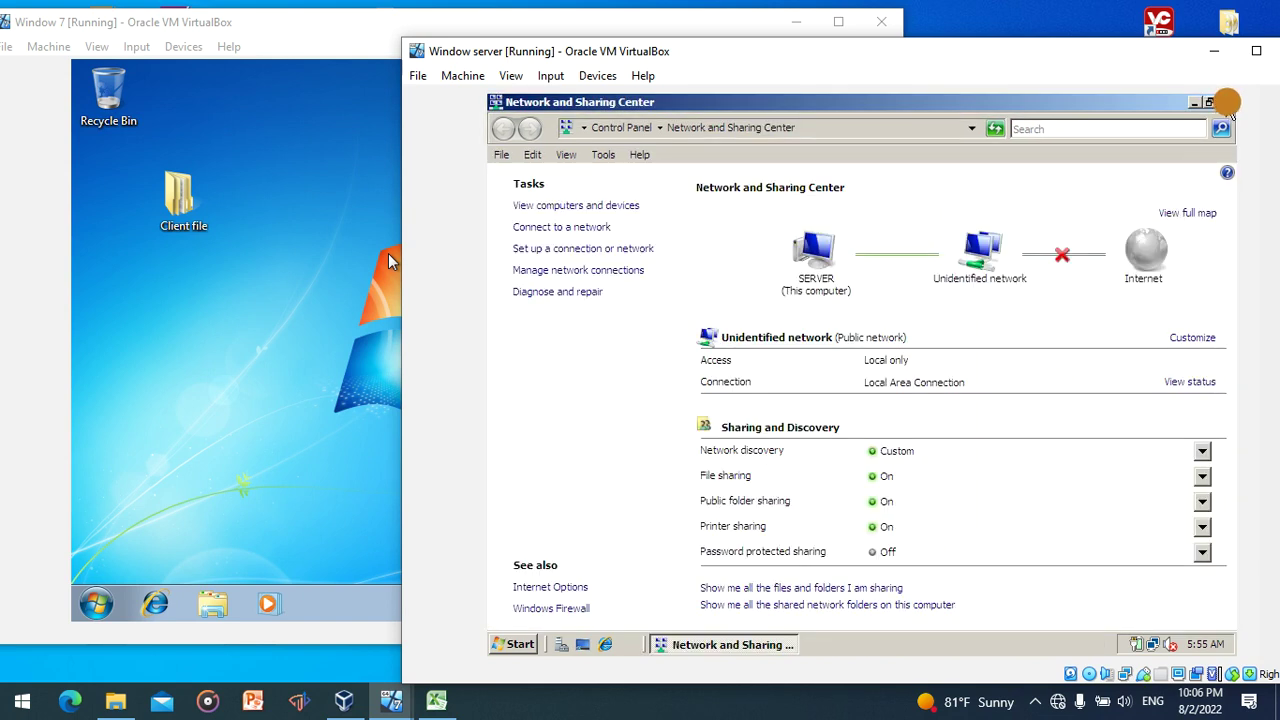
{"action": "left_click", "coordinate": [1228, 103]}
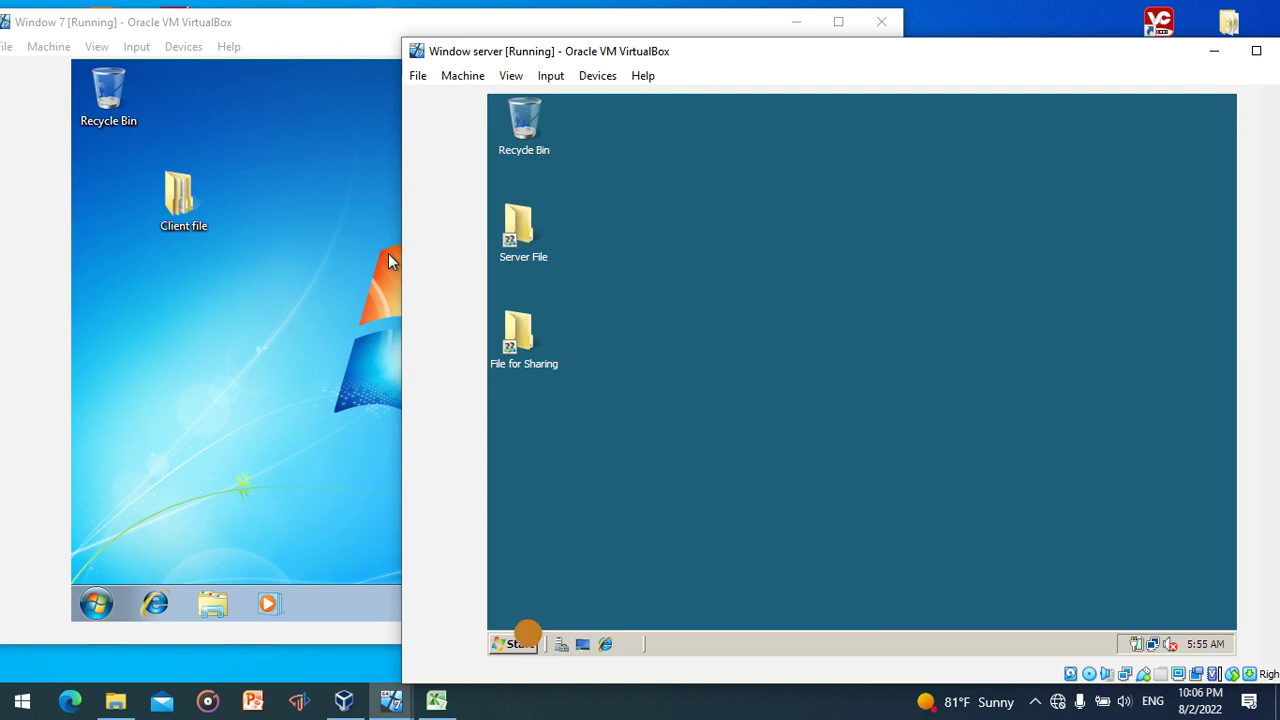
- Launch Server Manager from the Start menu, select Roles, and start Add Roles
{"action": "left_click", "coordinate": [525, 638]}
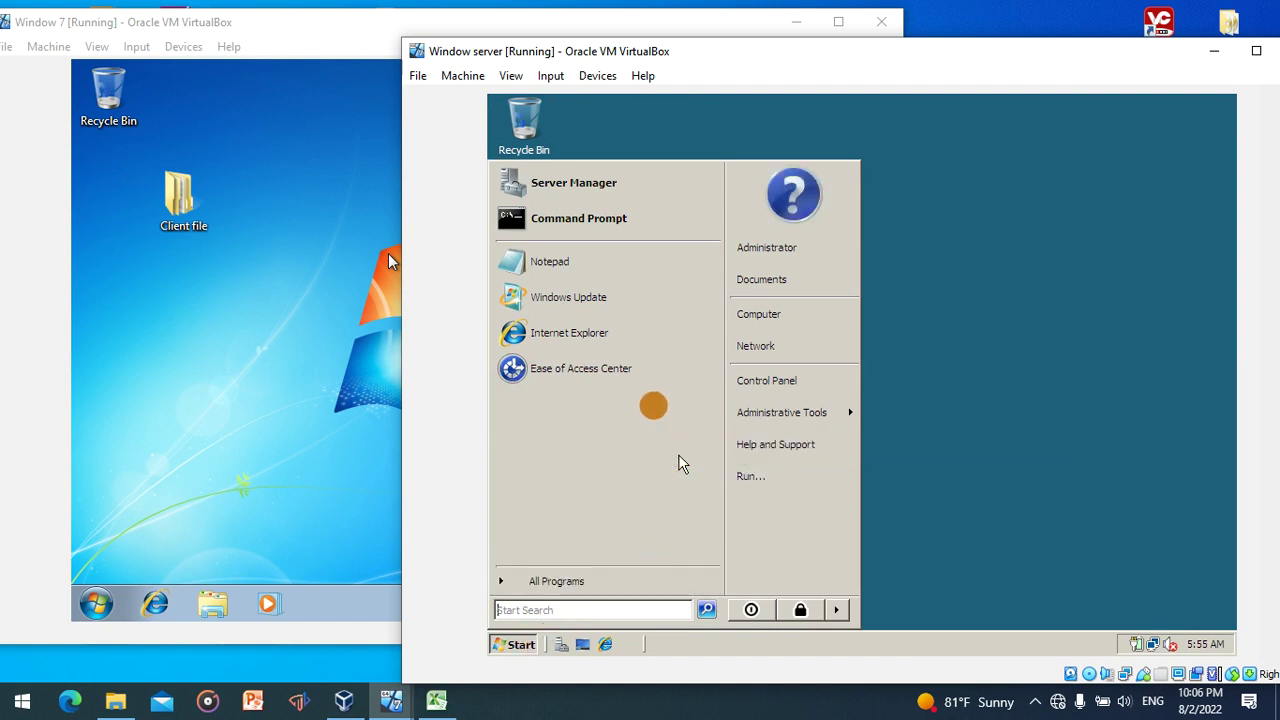
{"action": "left_click", "coordinate": [612, 185]}
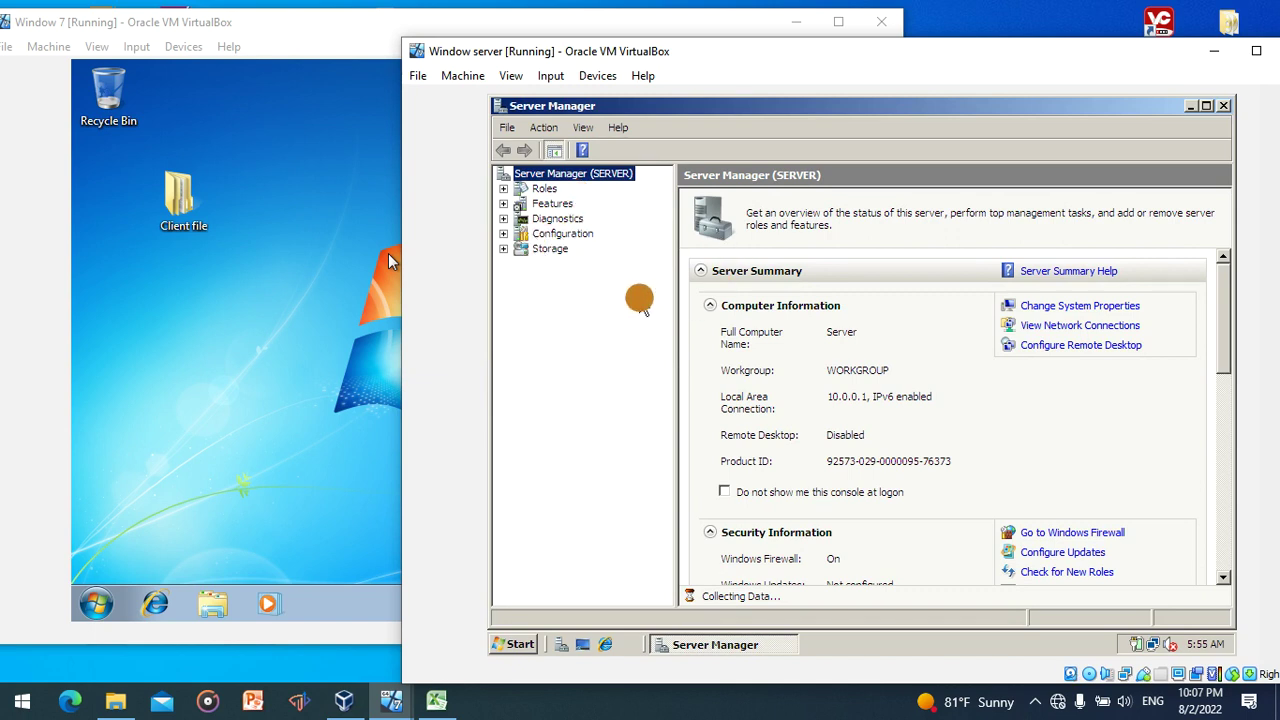
{"action": "left_click", "coordinate": [545, 189]}
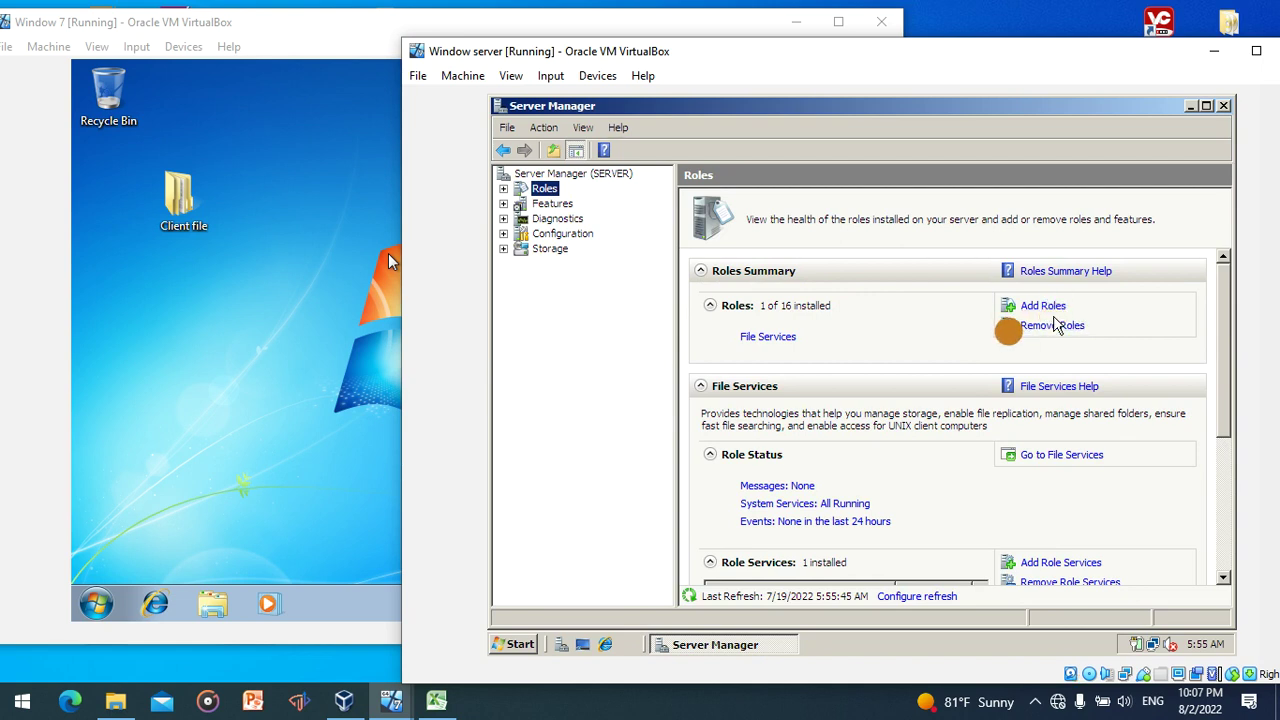
{"action": "left_click", "coordinate": [1034, 306]}
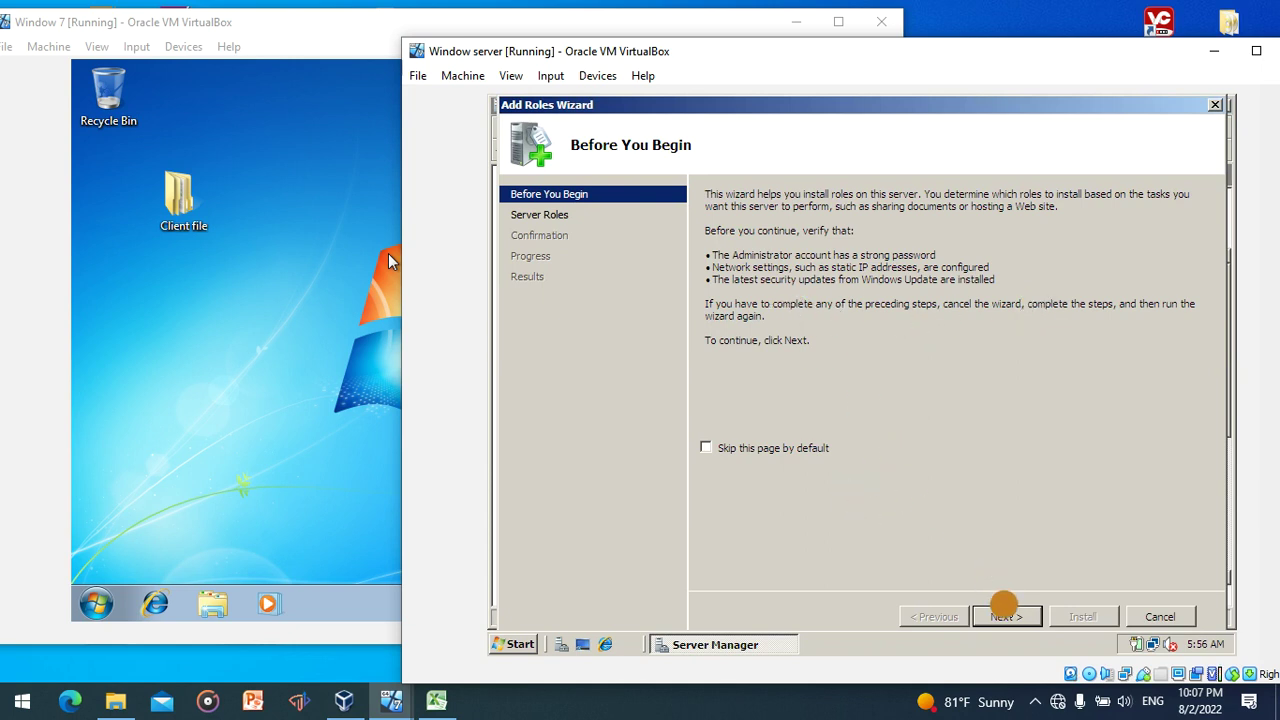
- Select and install Active Directory Domain Services in the Add Roles Wizard, then close it
{"action": "left_click", "coordinate": [1008, 616]}
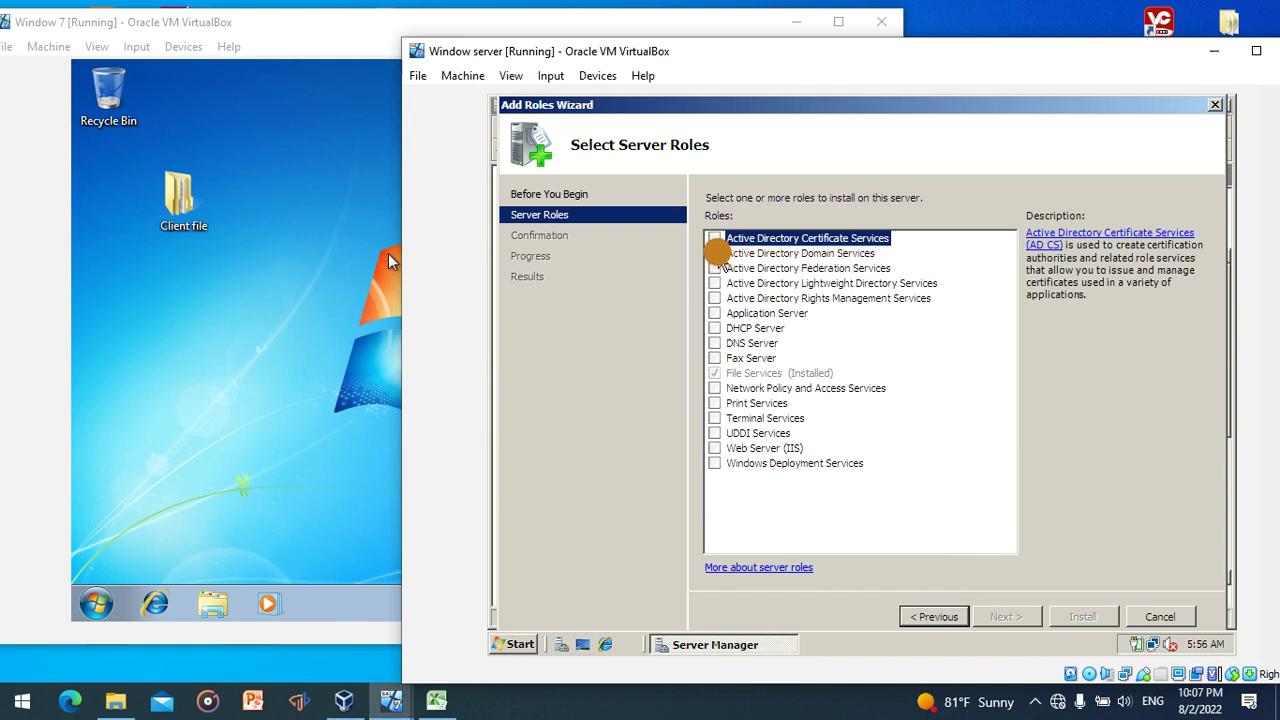
{"action": "left_click", "coordinate": [714, 253]}
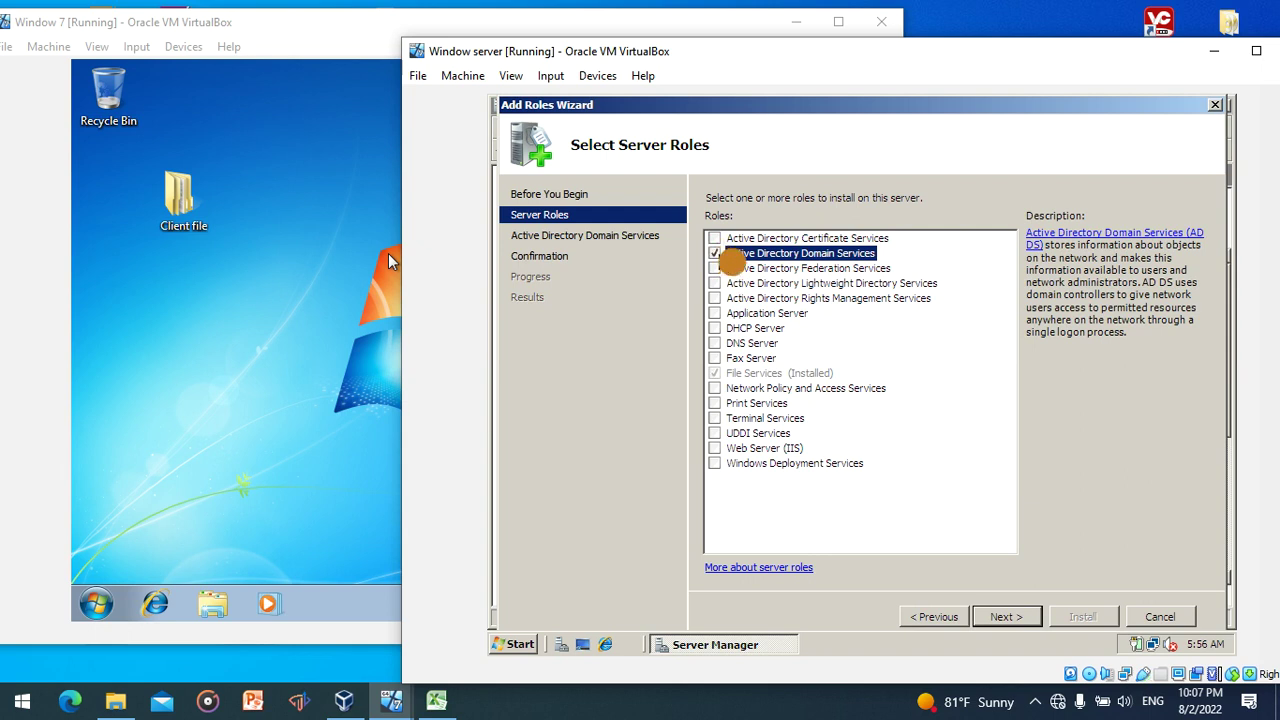
{"action": "left_click", "coordinate": [1006, 614]}
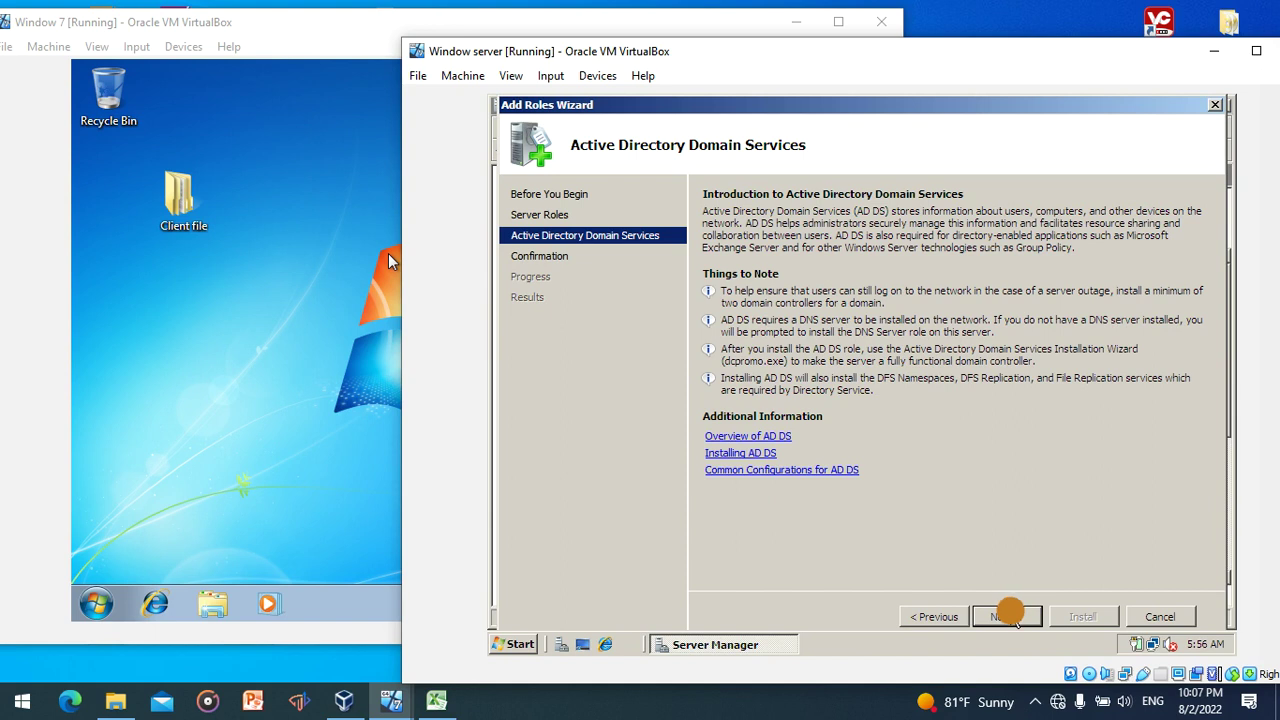
{"action": "left_click", "coordinate": [1008, 616]}
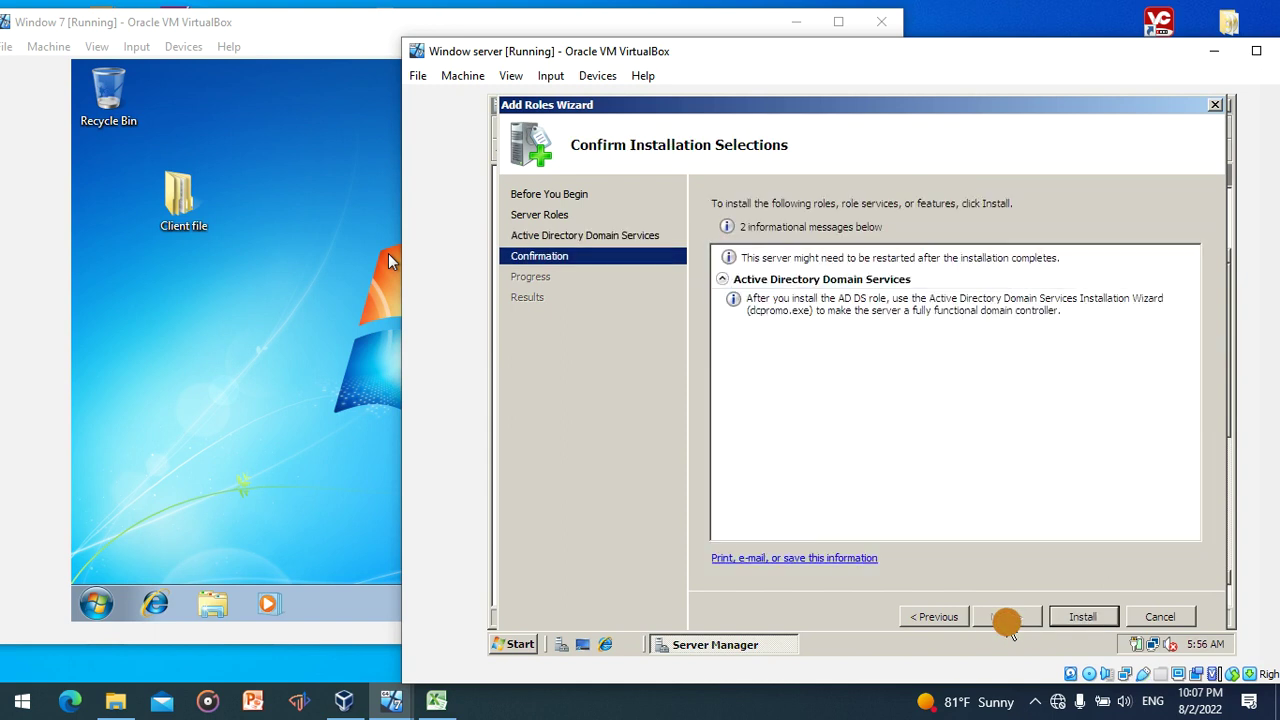
{"action": "left_click", "coordinate": [1084, 618]}
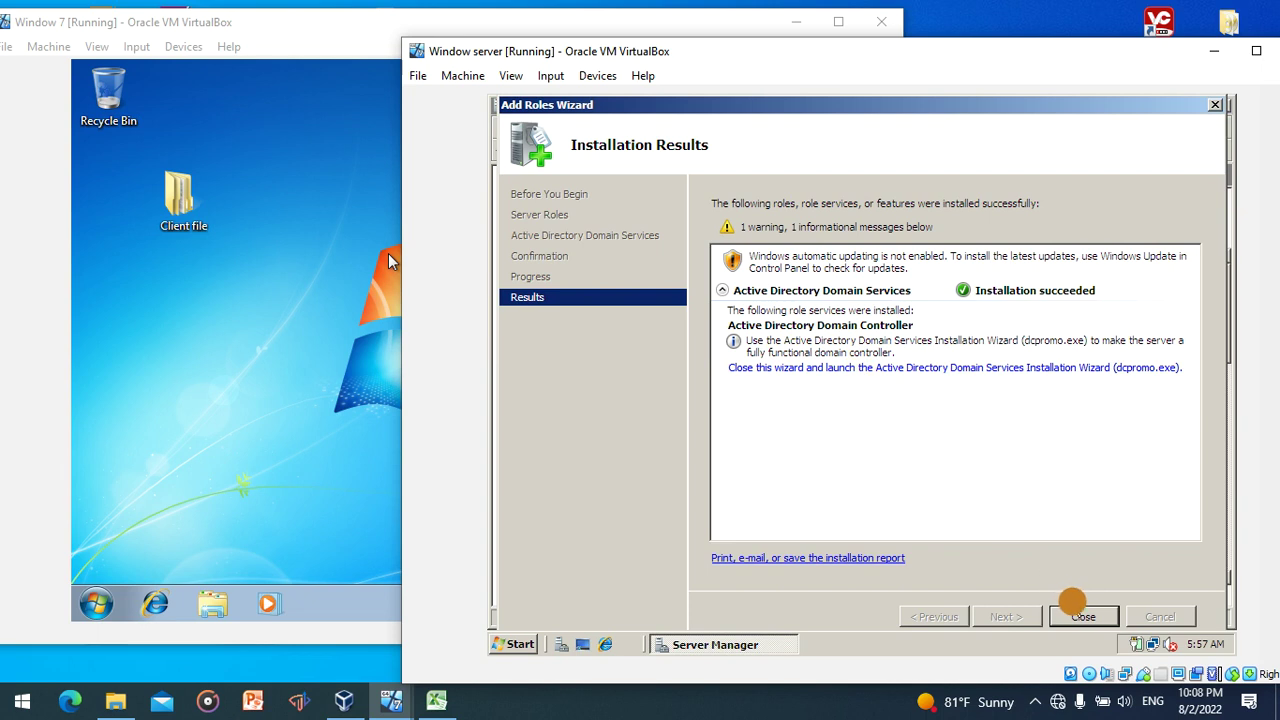
{"action": "left_click", "coordinate": [1080, 617]}
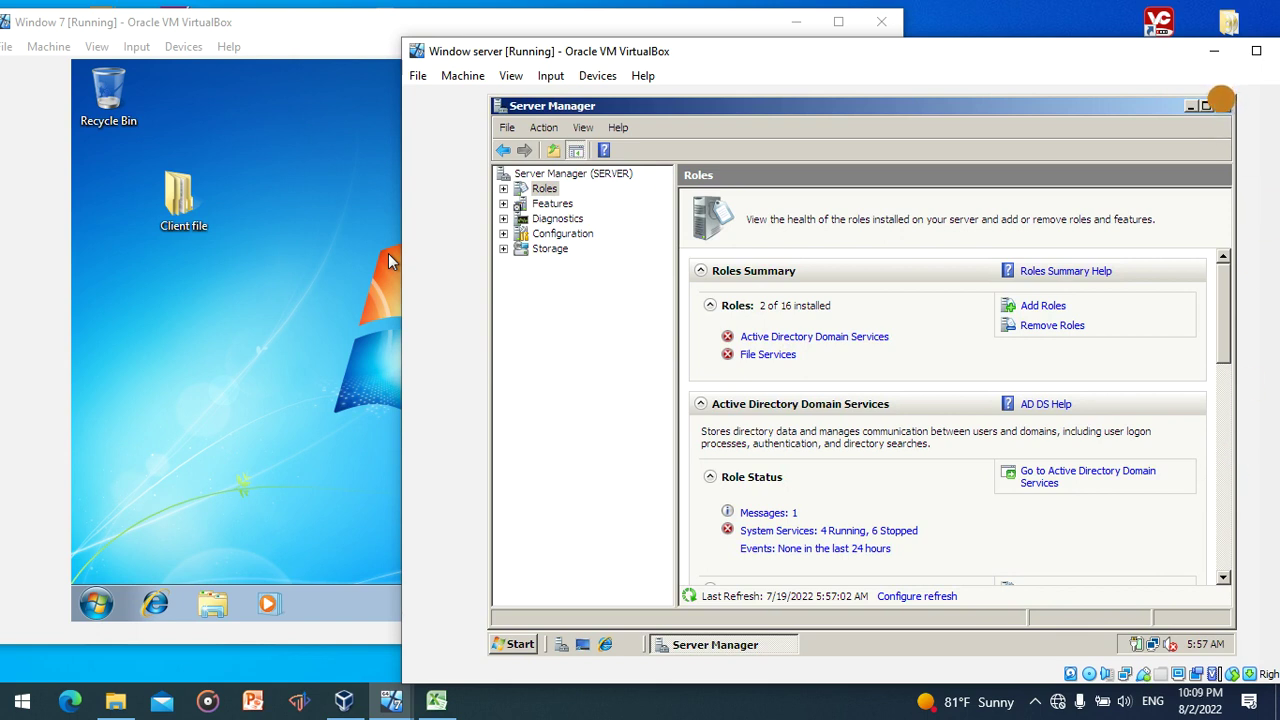
- Close Server Manager and run dcpromo from the Start menu search
{"action": "left_click", "coordinate": [1224, 105]}
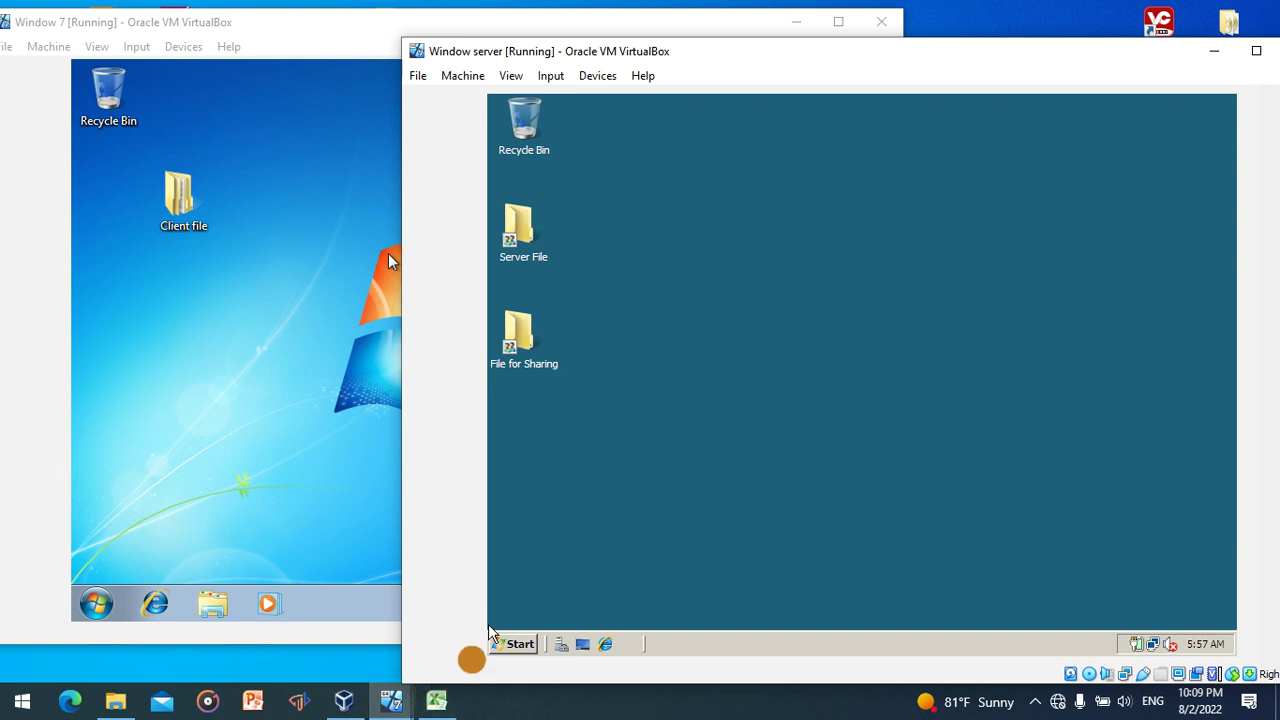
{"action": "left_click", "coordinate": [510, 645]}
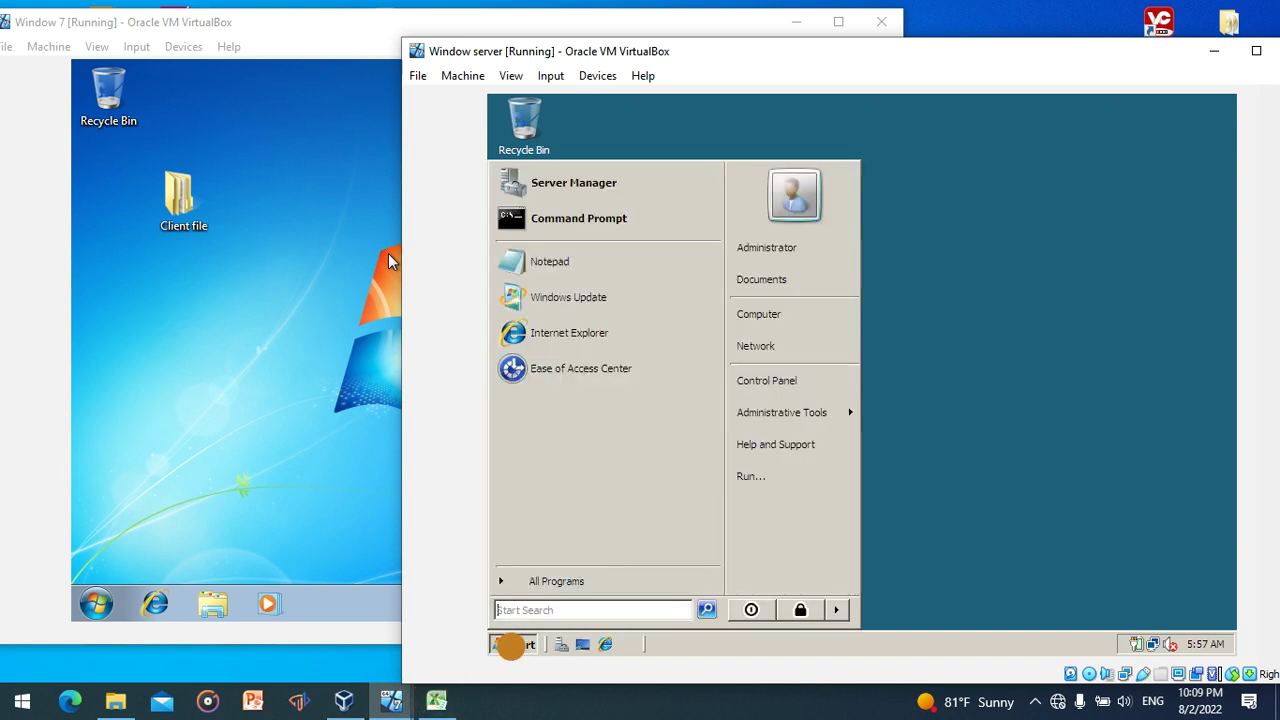
{"action": "type", "text": "dc"}
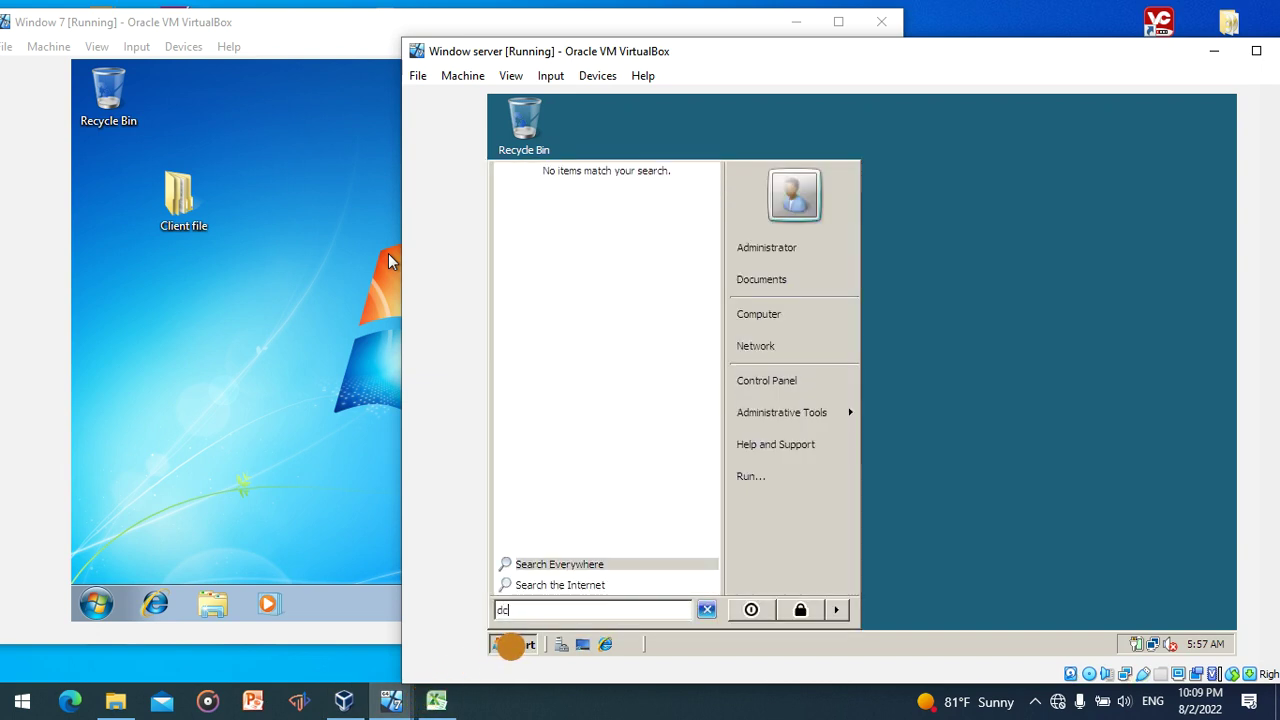
{"action": "type", "text": "promo"}
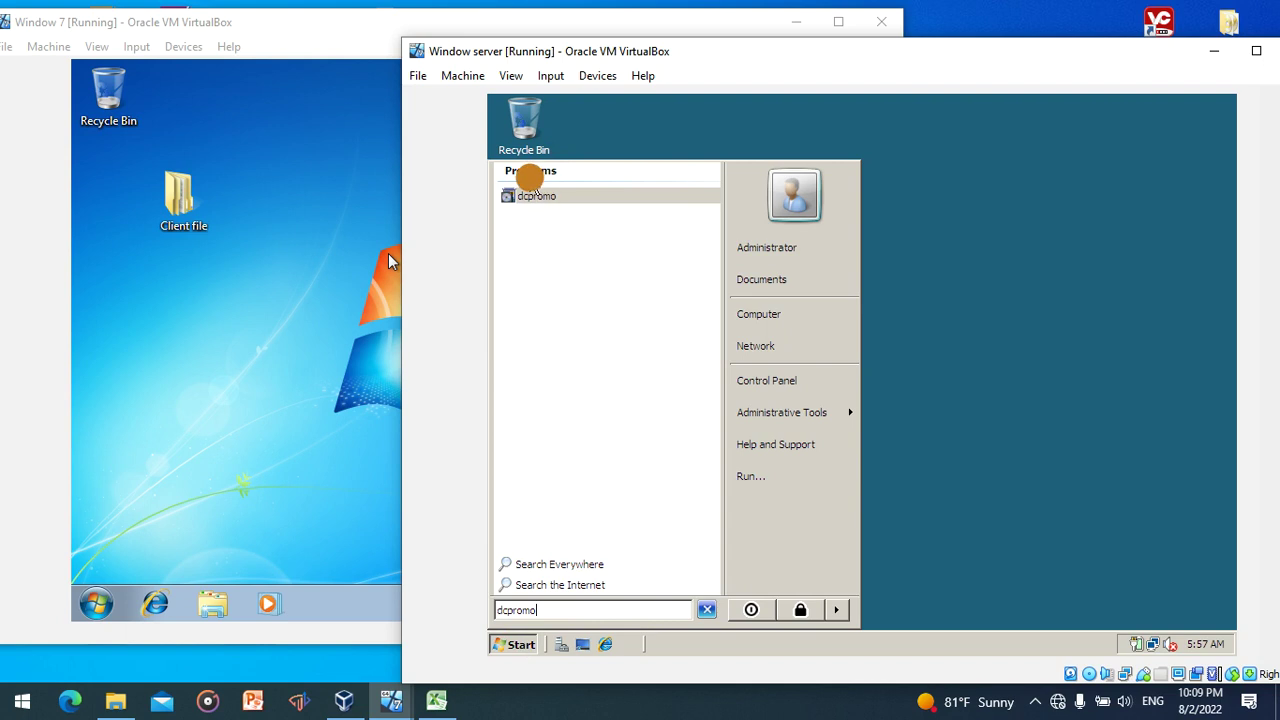
{"action": "left_click", "coordinate": [537, 196]}
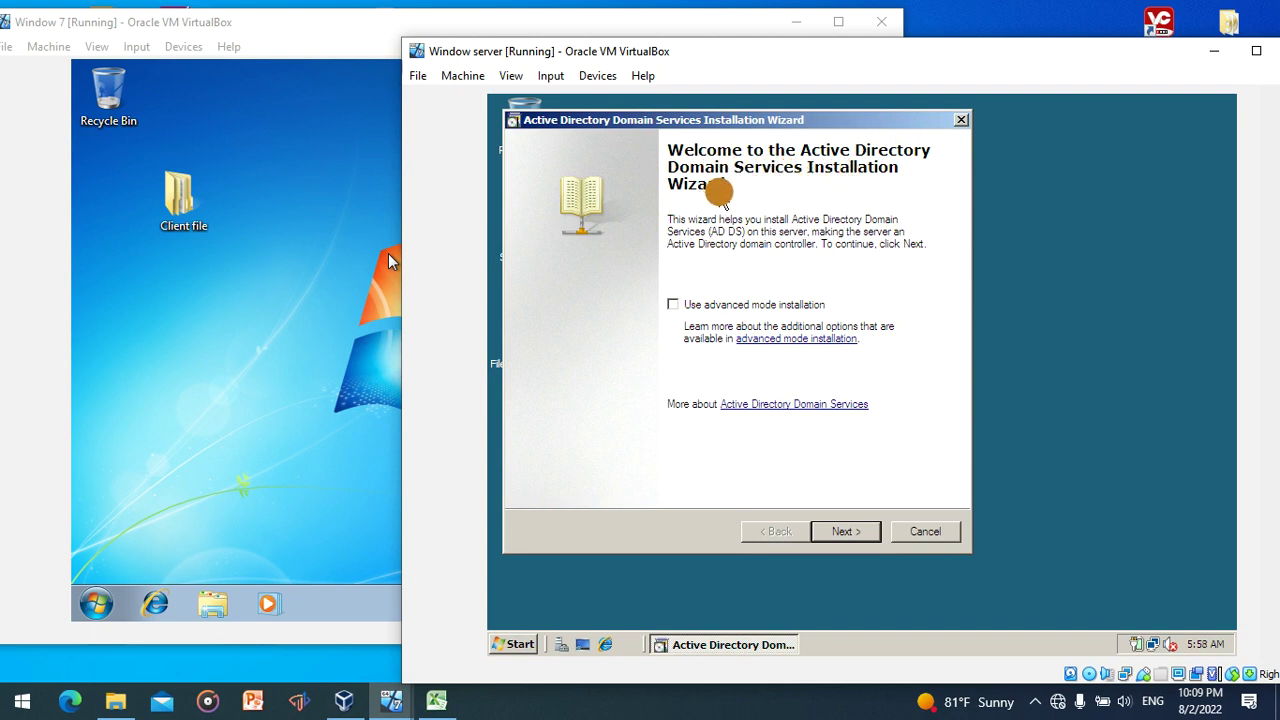
- Choose 'Create a new domain in a new forest' and begin entering server.com as the FQDN
{"action": "left_click", "coordinate": [855, 532]}
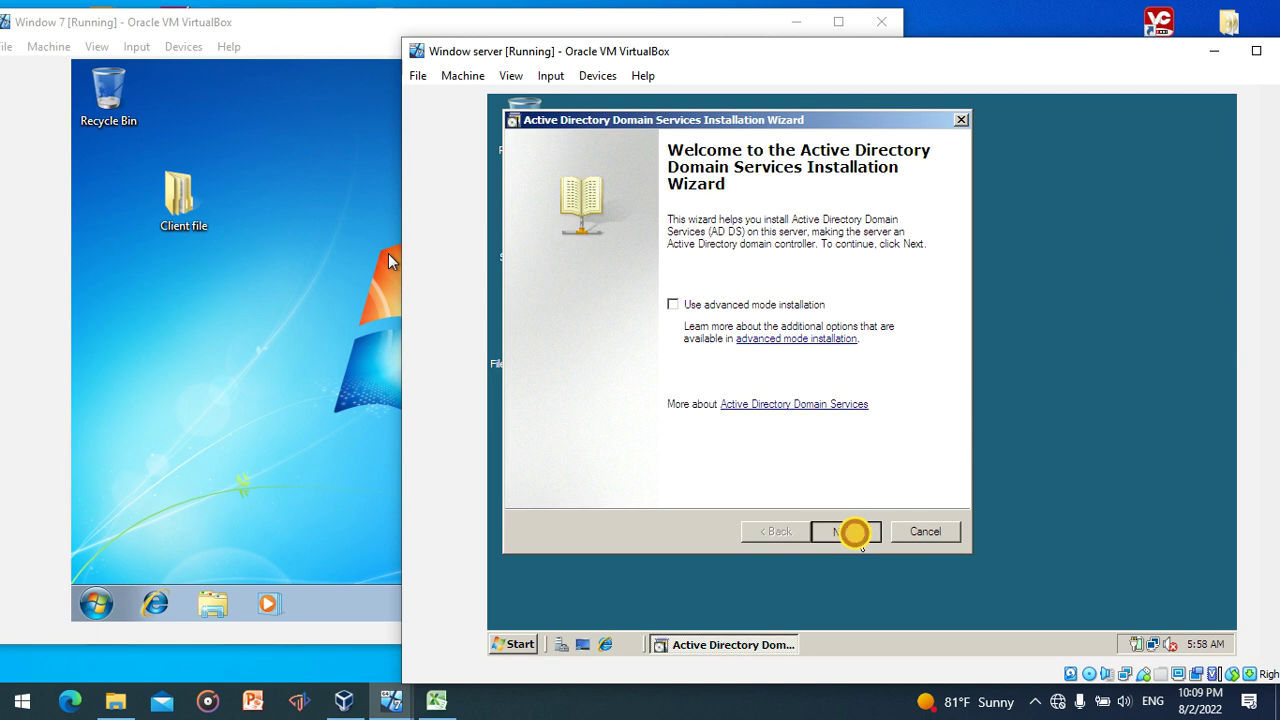
{"action": "left_click", "coordinate": [855, 532]}
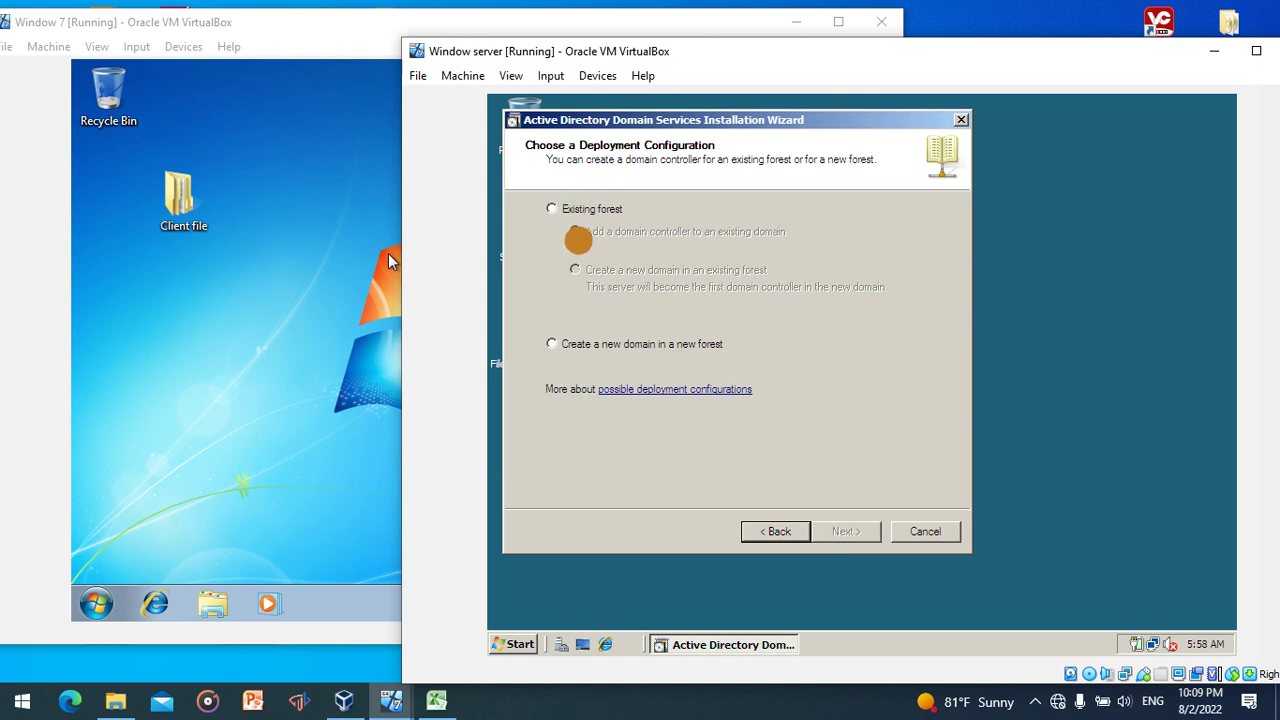
{"action": "left_click", "coordinate": [603, 350]}
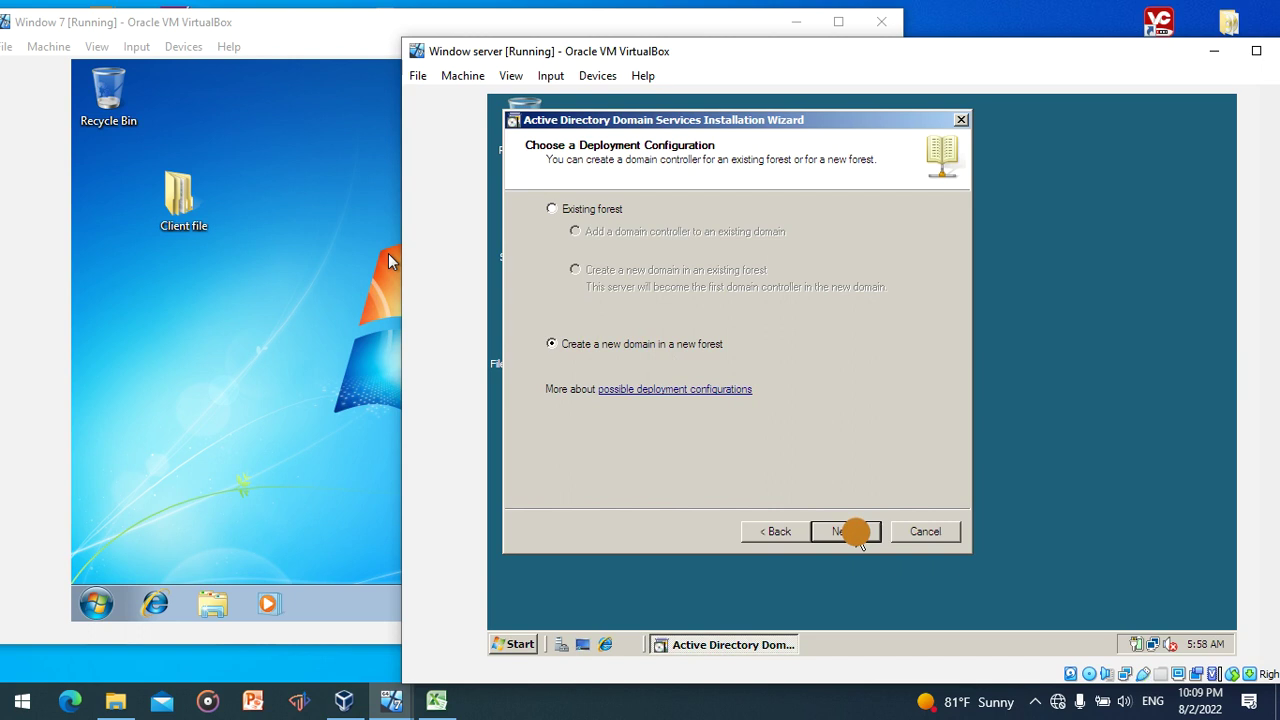
{"action": "left_click", "coordinate": [855, 532]}
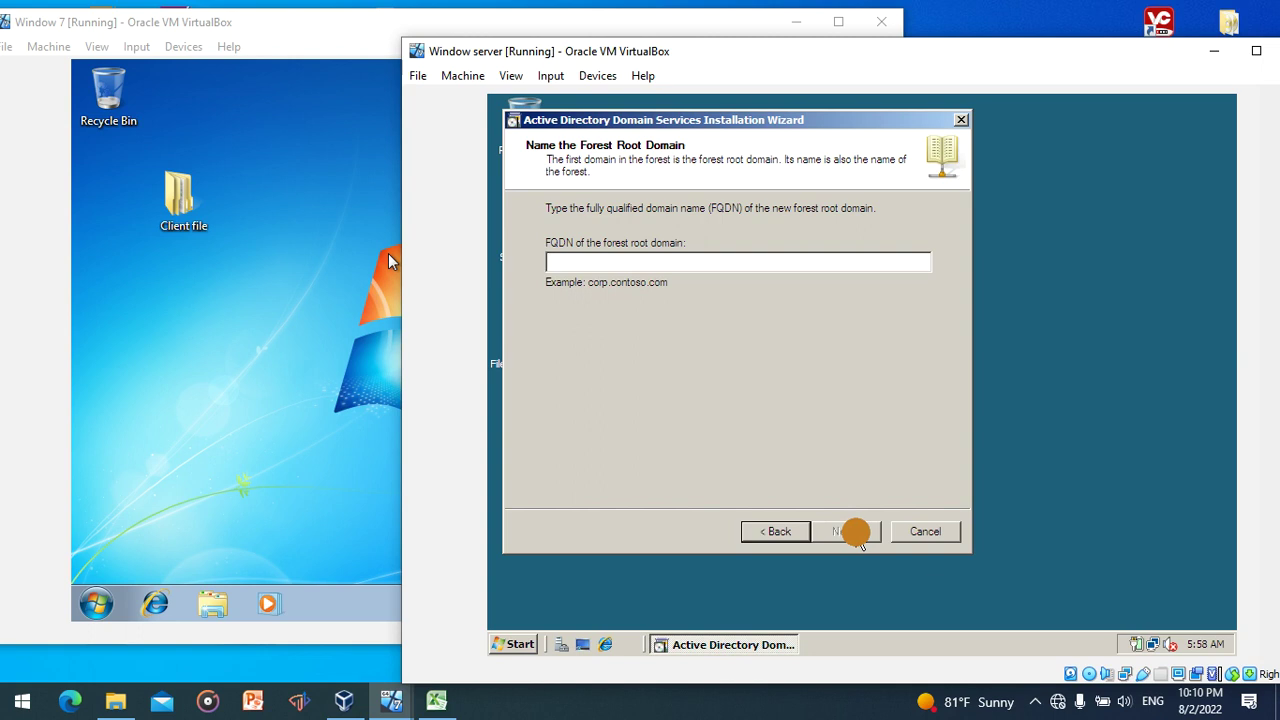
{"action": "type", "text": "serv"}
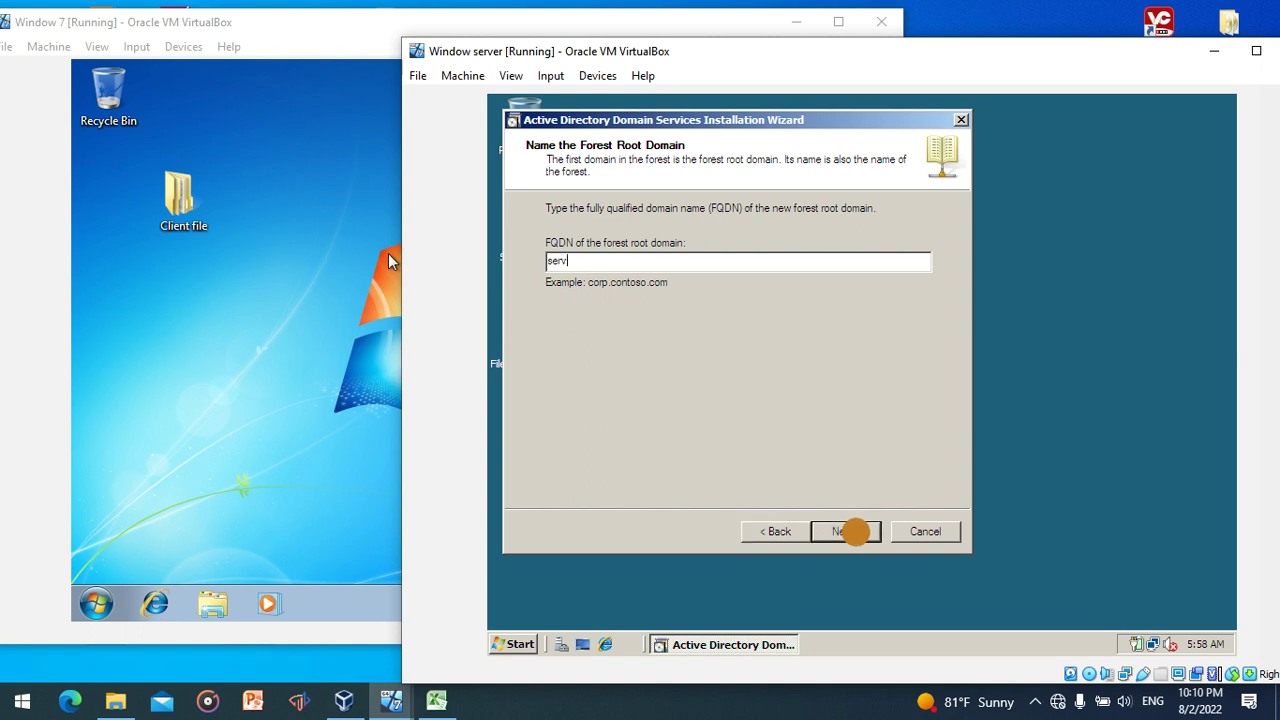
{"action": "type", "text": "er.com"}
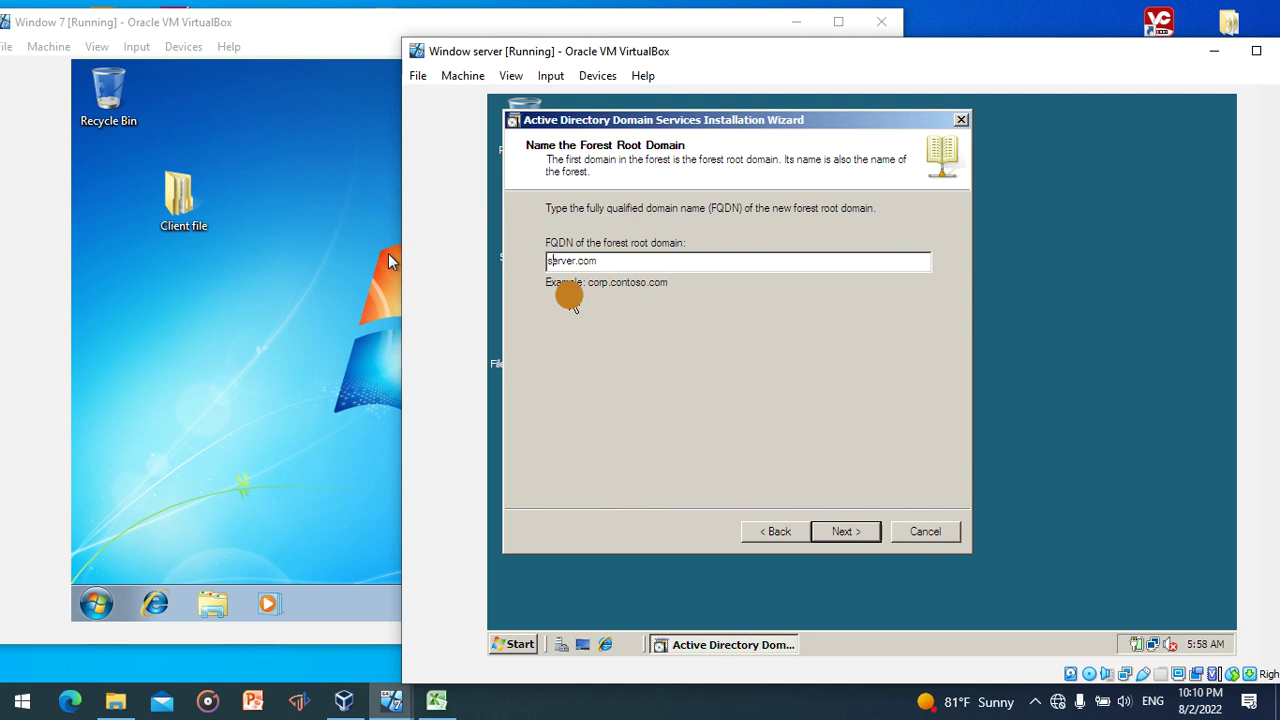
{"action": "type", "text": "www."}
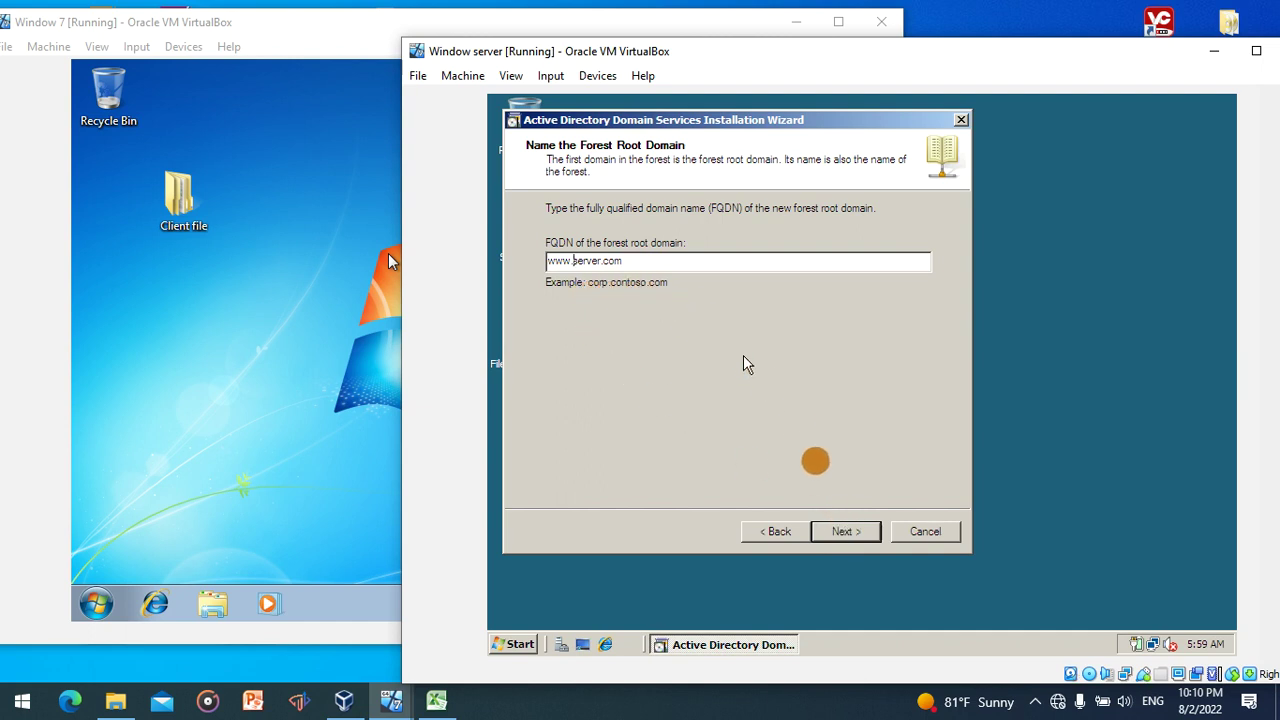
{"action": "left_click", "coordinate": [850, 536]}
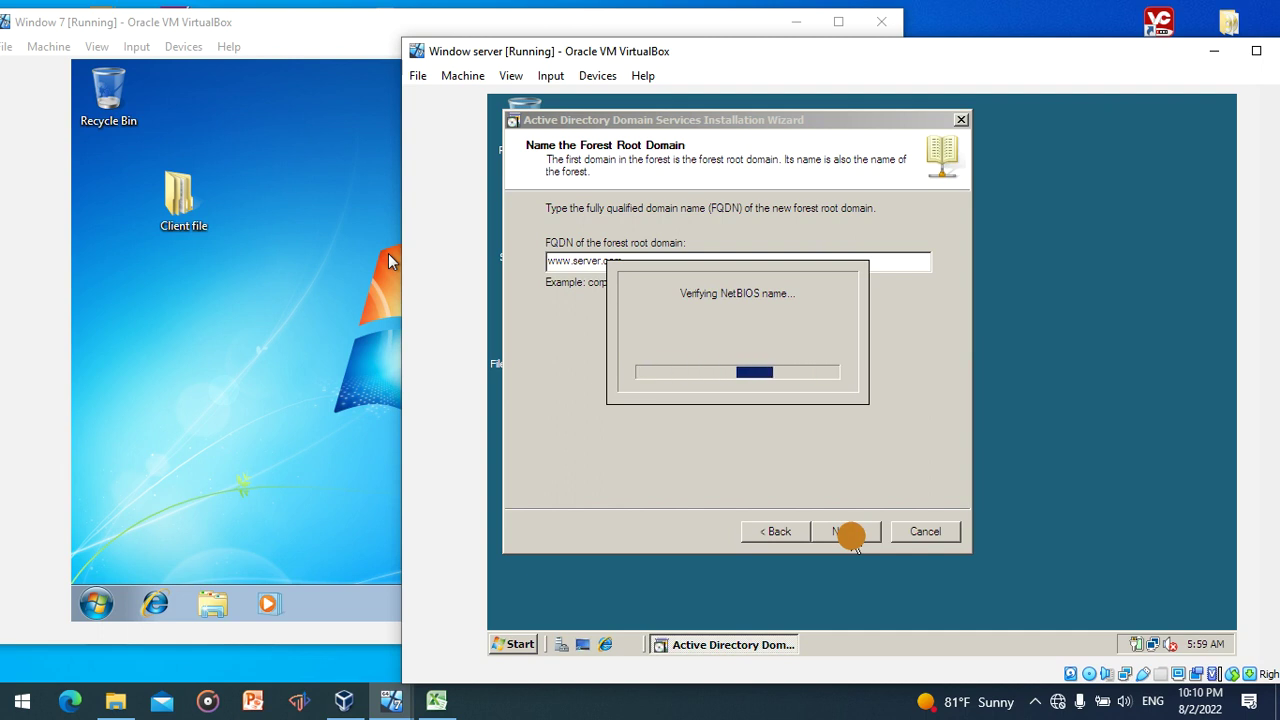
{"action": "left_click", "coordinate": [851, 538]}
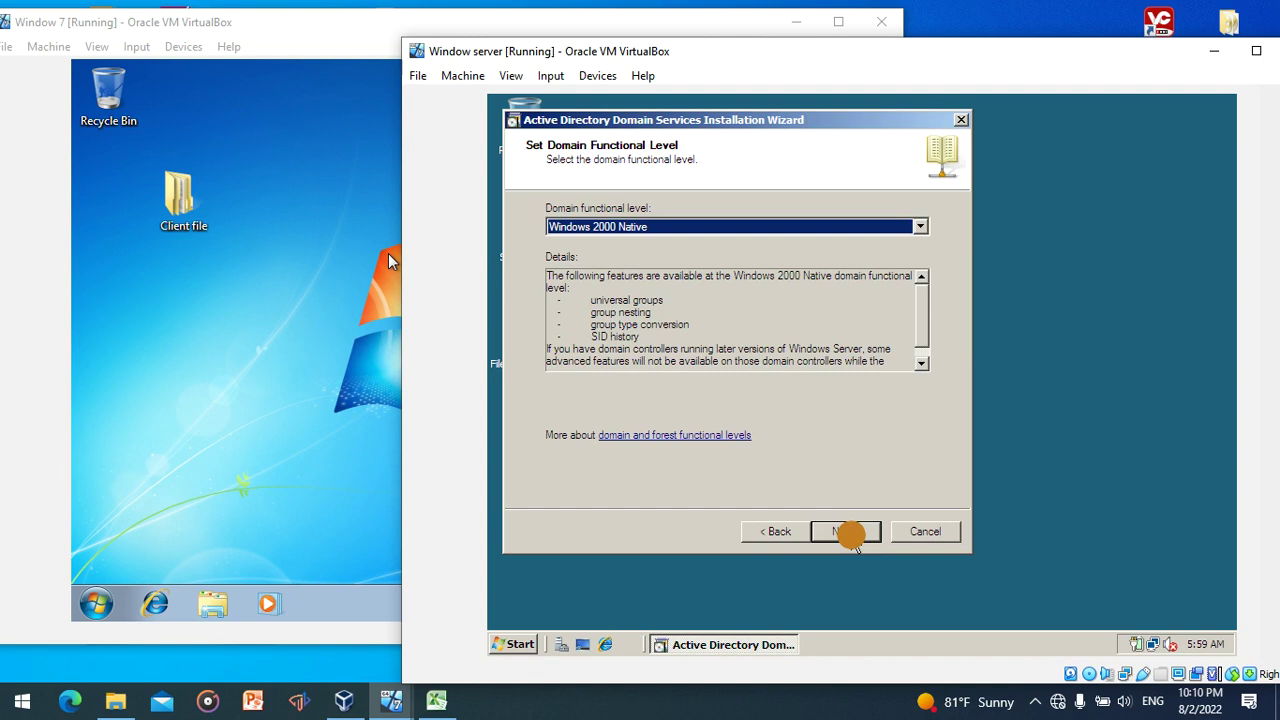
- Keep Windows 2000 Native domain level, keep DNS server checked, and accept the dynamic-IP and DNS-delegation warnings
{"action": "left_click", "coordinate": [850, 535]}
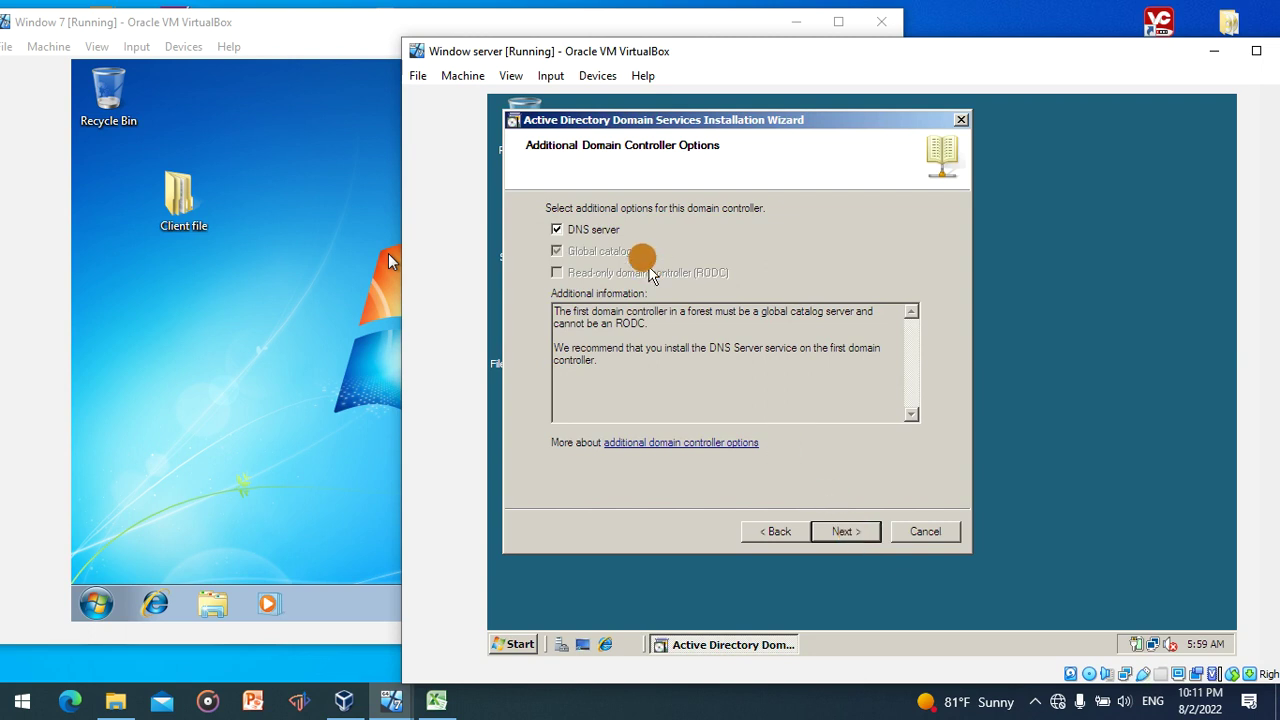
{"action": "left_click", "coordinate": [572, 238]}
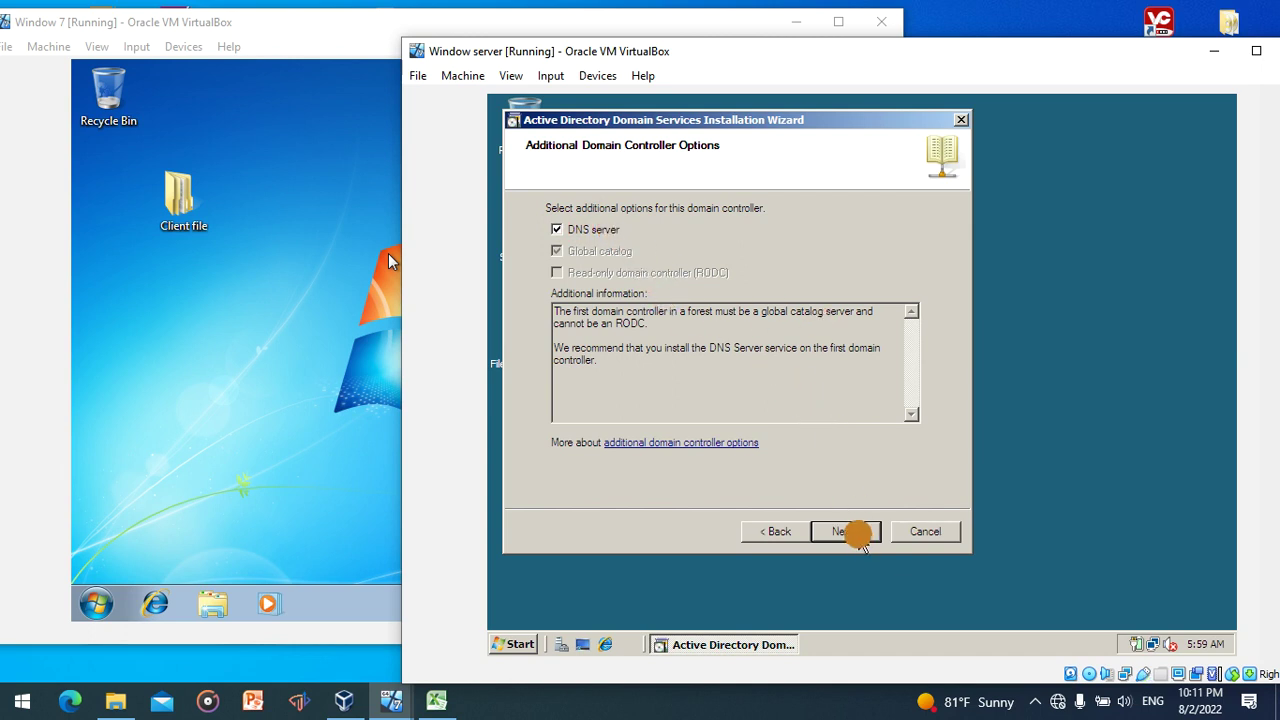
{"action": "left_click", "coordinate": [852, 531]}
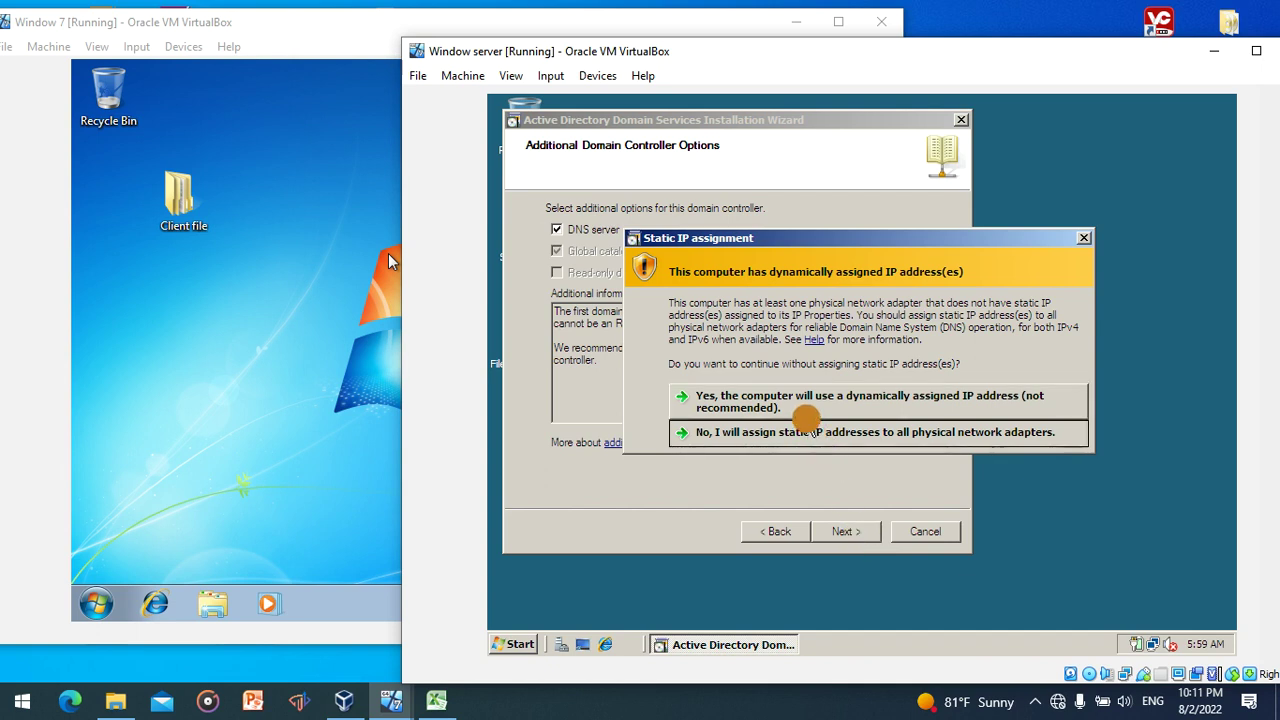
{"action": "left_click", "coordinate": [806, 432]}
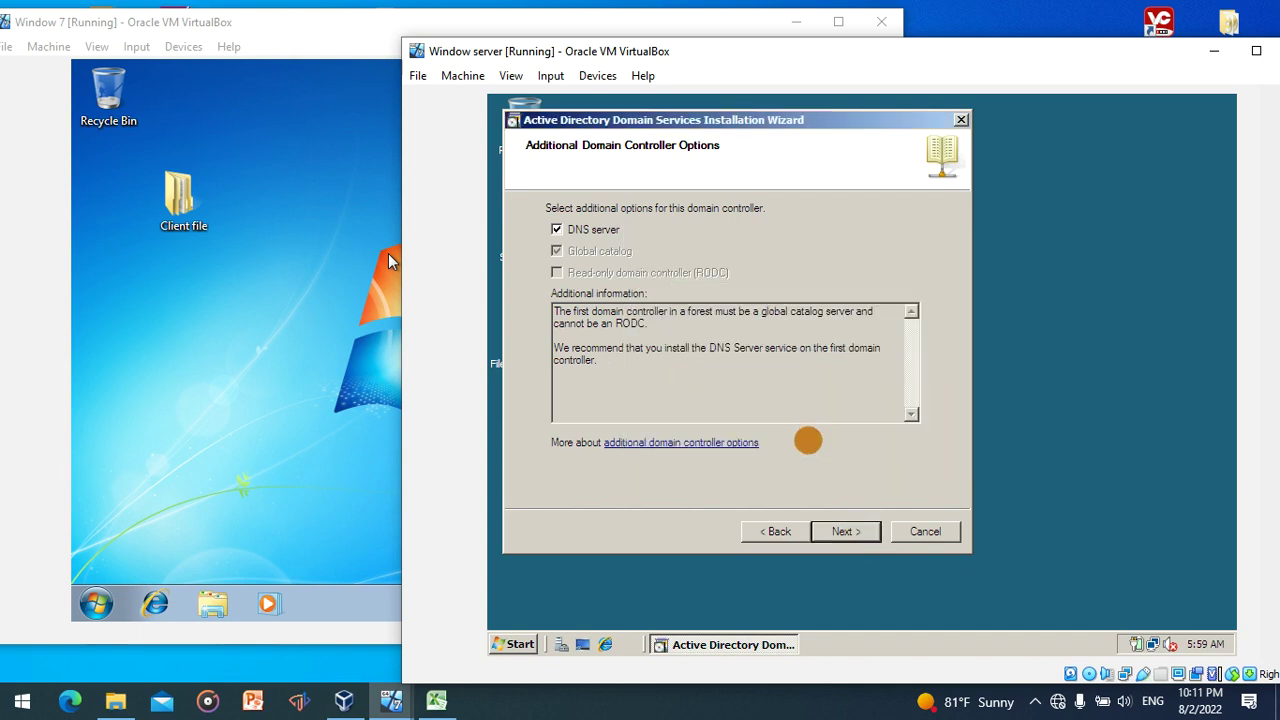
{"action": "left_click", "coordinate": [840, 530]}
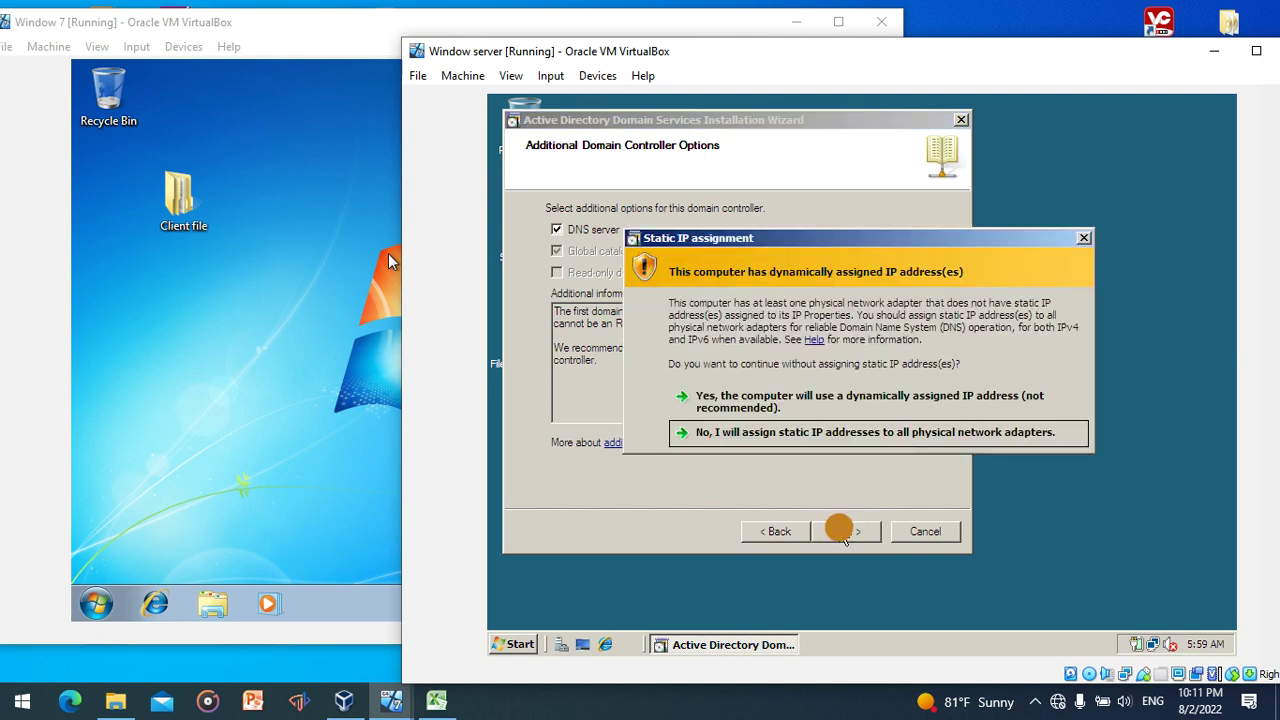
{"action": "left_click", "coordinate": [797, 405]}
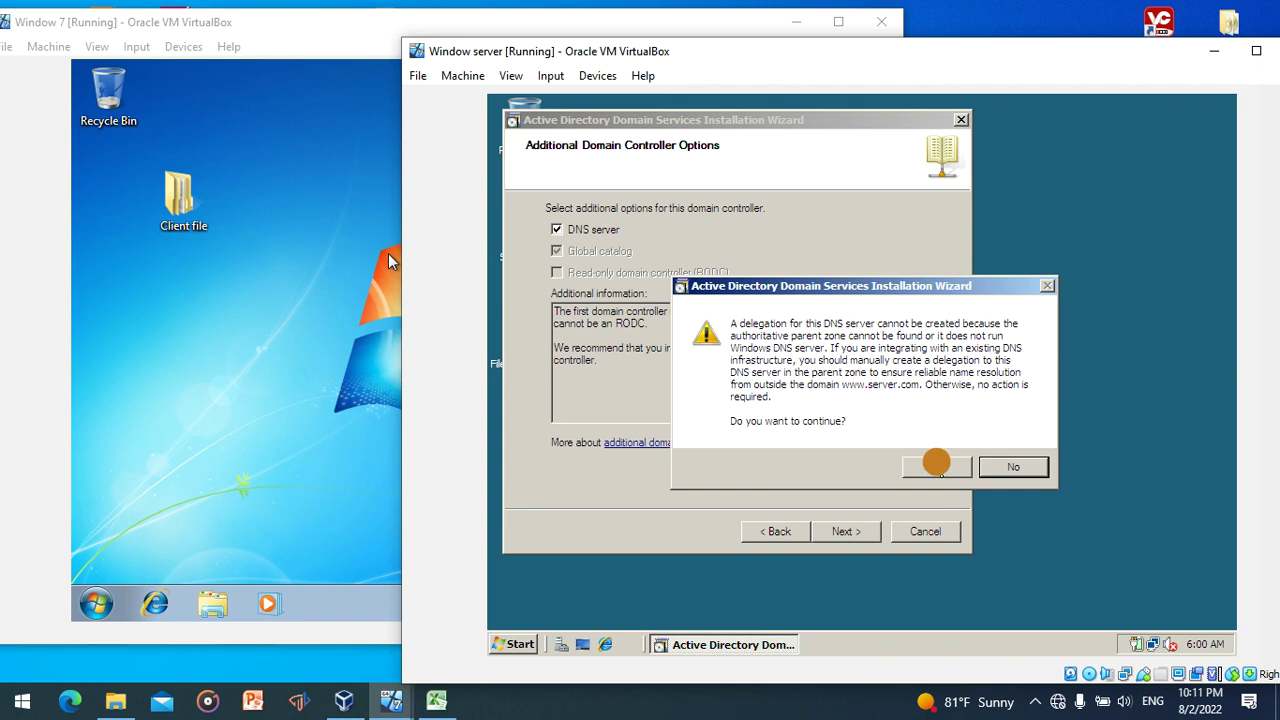
{"action": "left_click", "coordinate": [937, 466]}
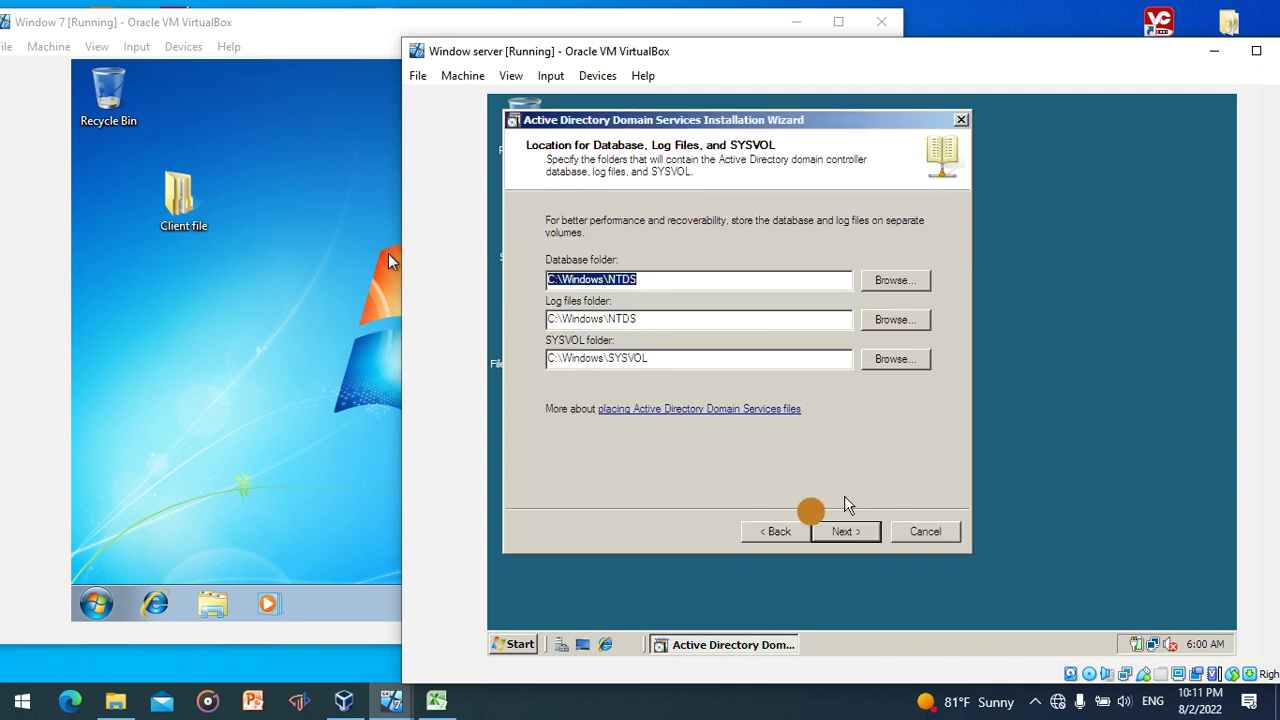
- Revisit the domain controller options, accept both warnings again, and keep the default database, log and SYSVOL folders
{"action": "left_click", "coordinate": [786, 532]}
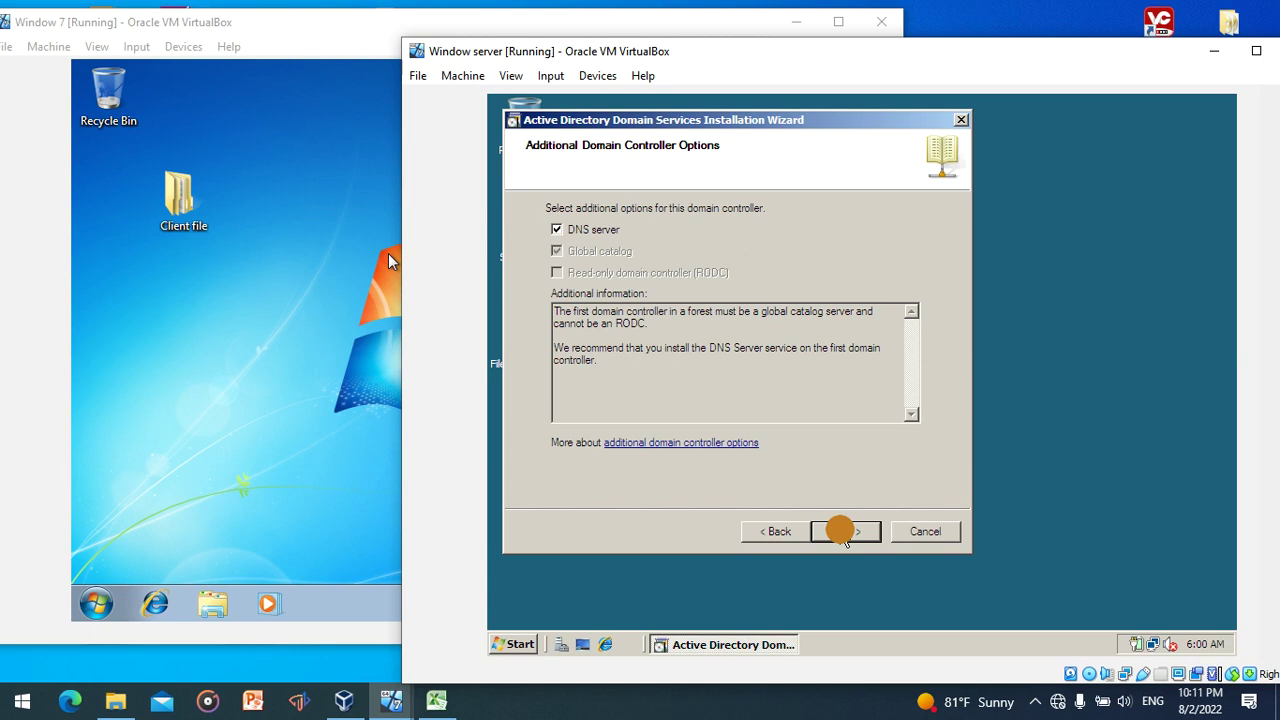
{"action": "left_click", "coordinate": [845, 531]}
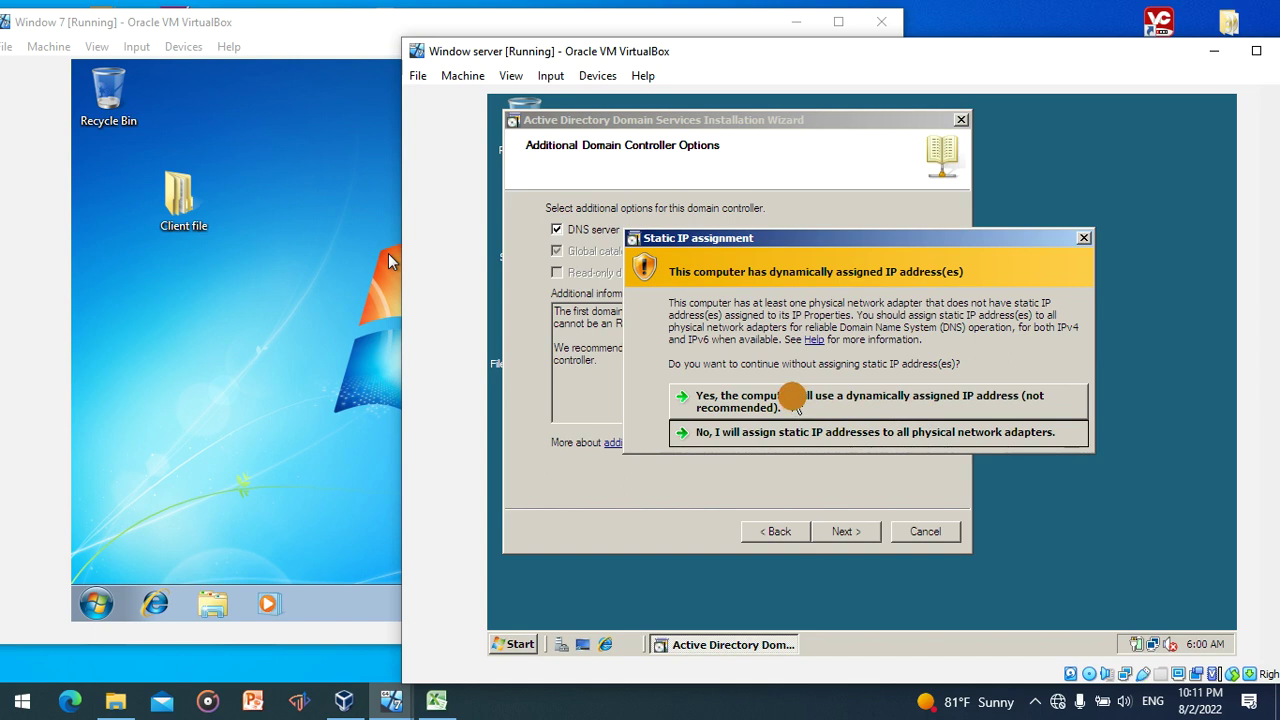
{"action": "left_click", "coordinate": [795, 400]}
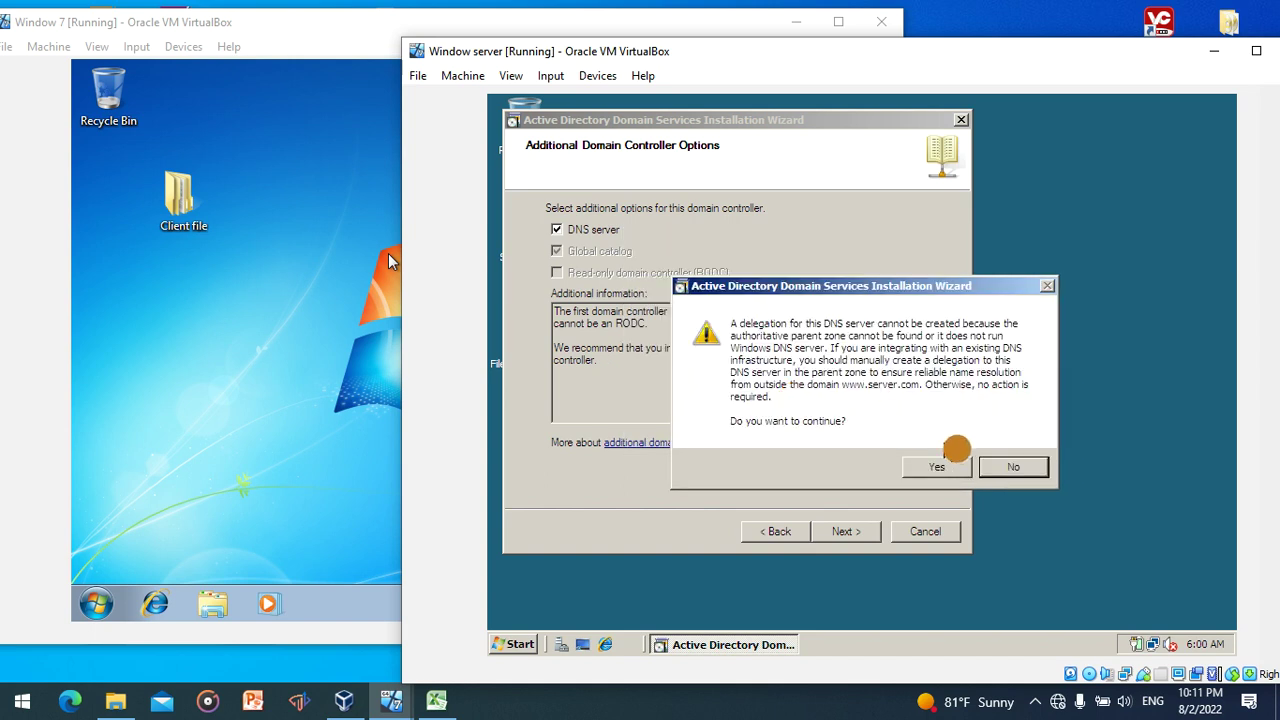
{"action": "left_click", "coordinate": [943, 465]}
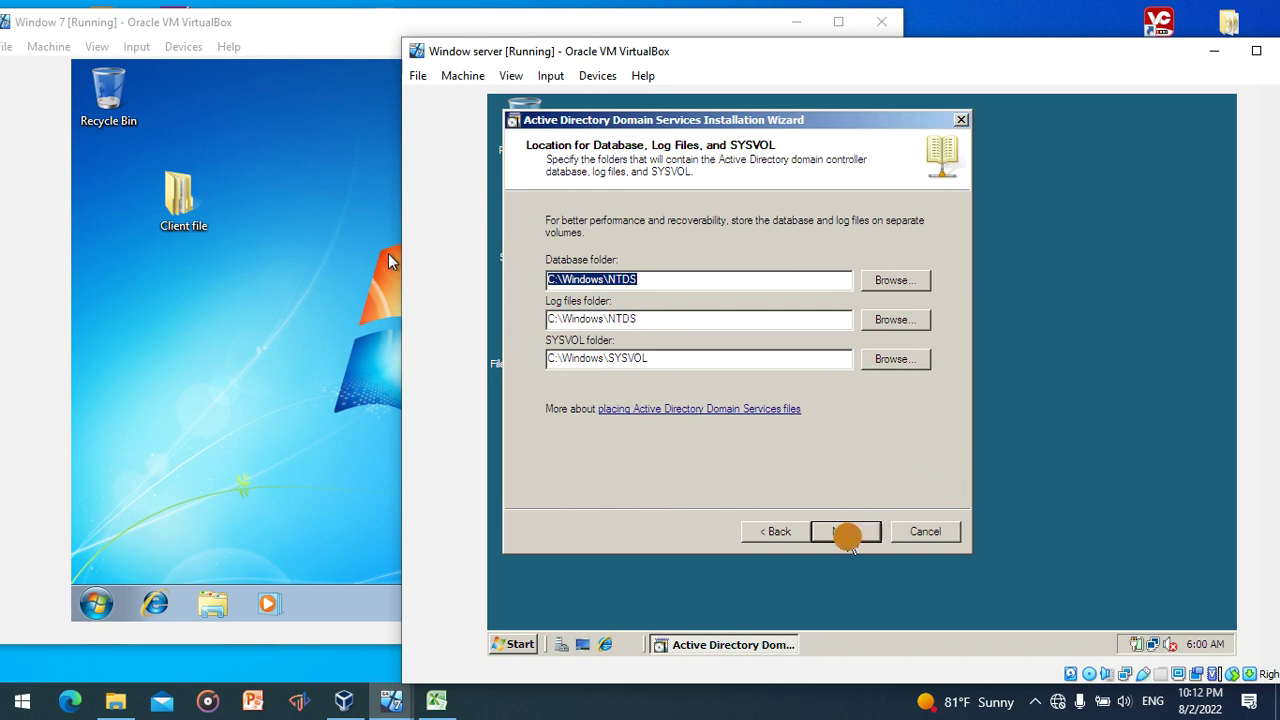
{"action": "left_click", "coordinate": [846, 534]}
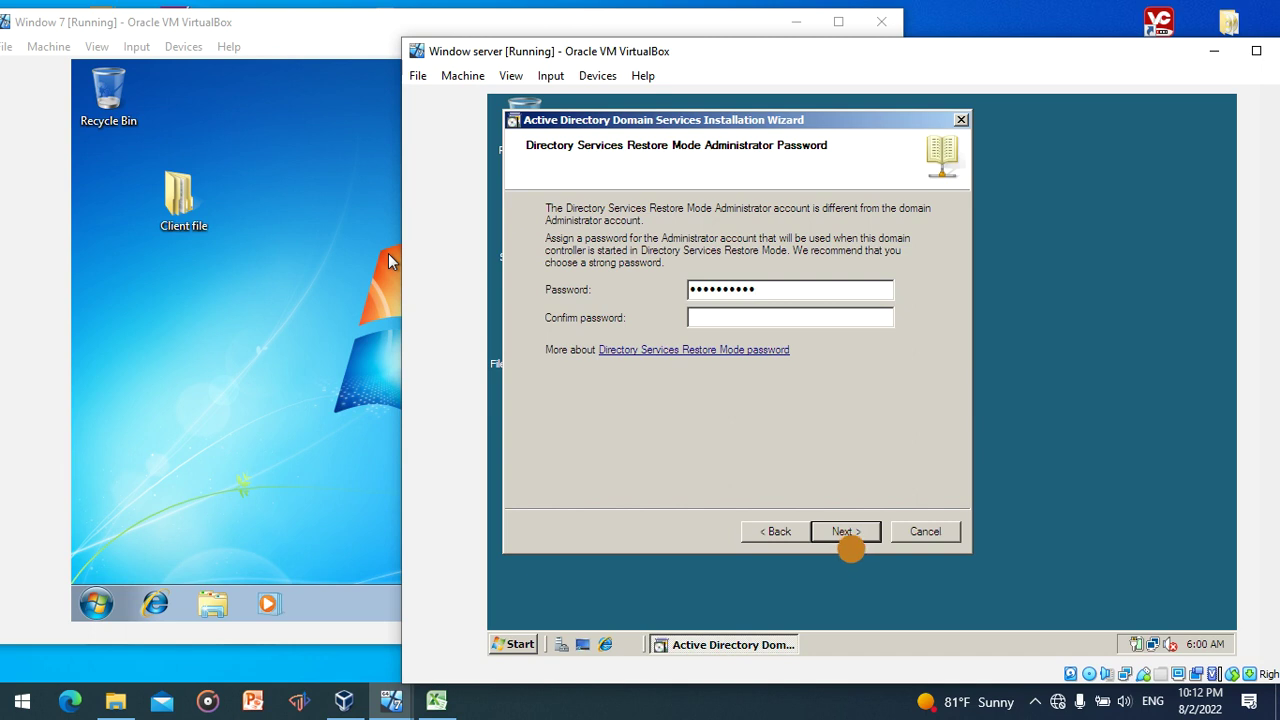
- Enter and confirm the Directory Services Restore Mode password, then begin installation from the Summary page
{"action": "left_click", "coordinate": [758, 317]}
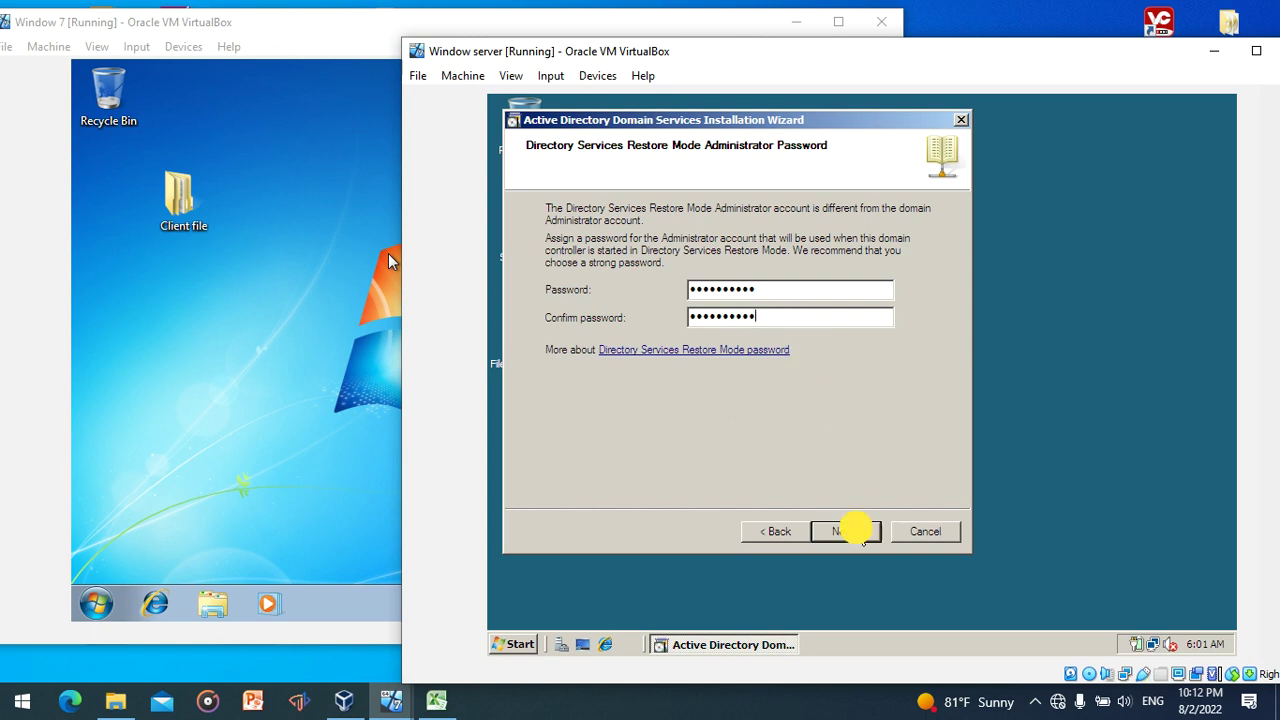
{"action": "left_click", "coordinate": [850, 531]}
{"action": "left_click", "coordinate": [852, 531]}
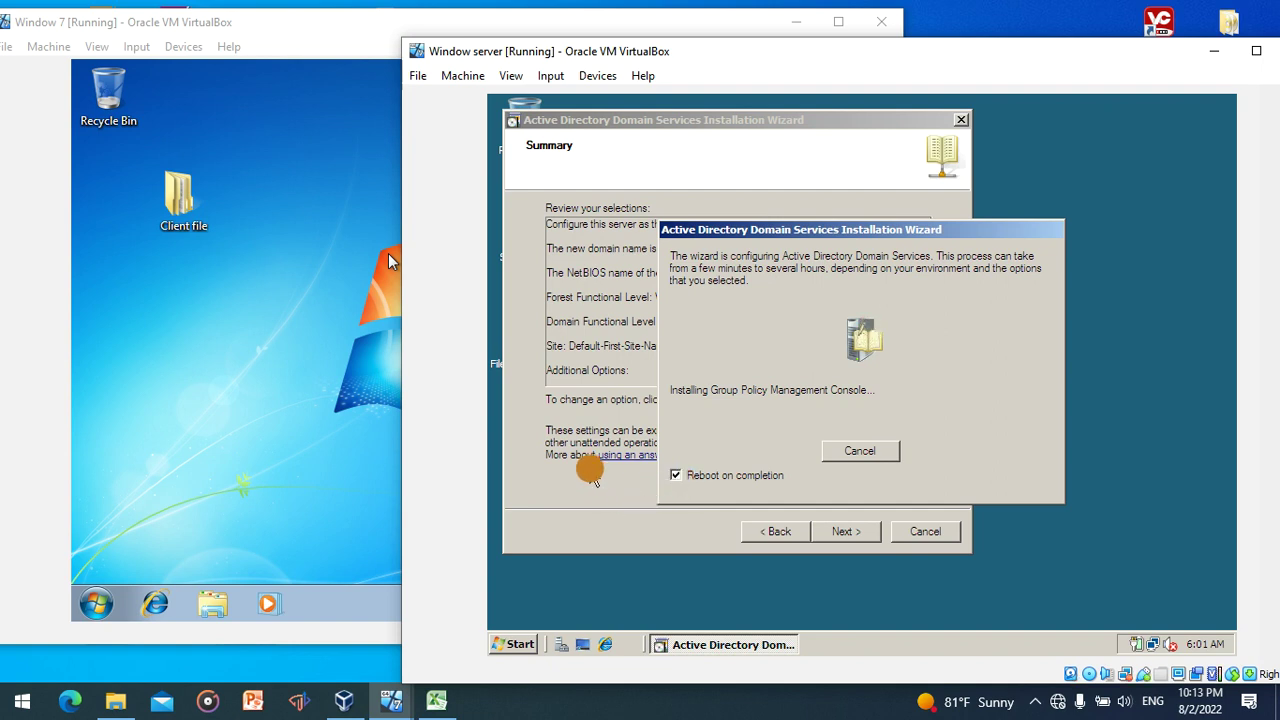
- Leave the AD DS installation running on the server and bring the Windows 7 VM to the front
{"action": "left_click", "coordinate": [241, 307]}
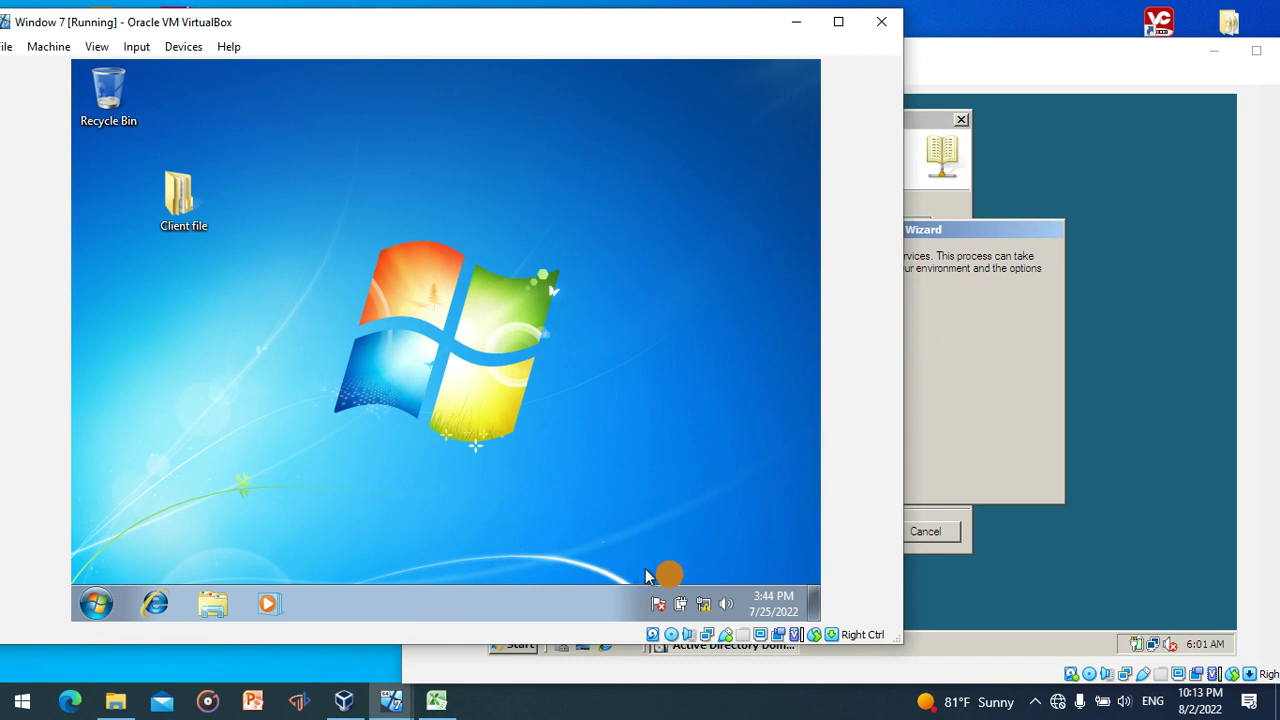
- Open the Local Area Connection properties from the Network and Sharing Center
{"action": "left_click", "coordinate": [703, 603]}
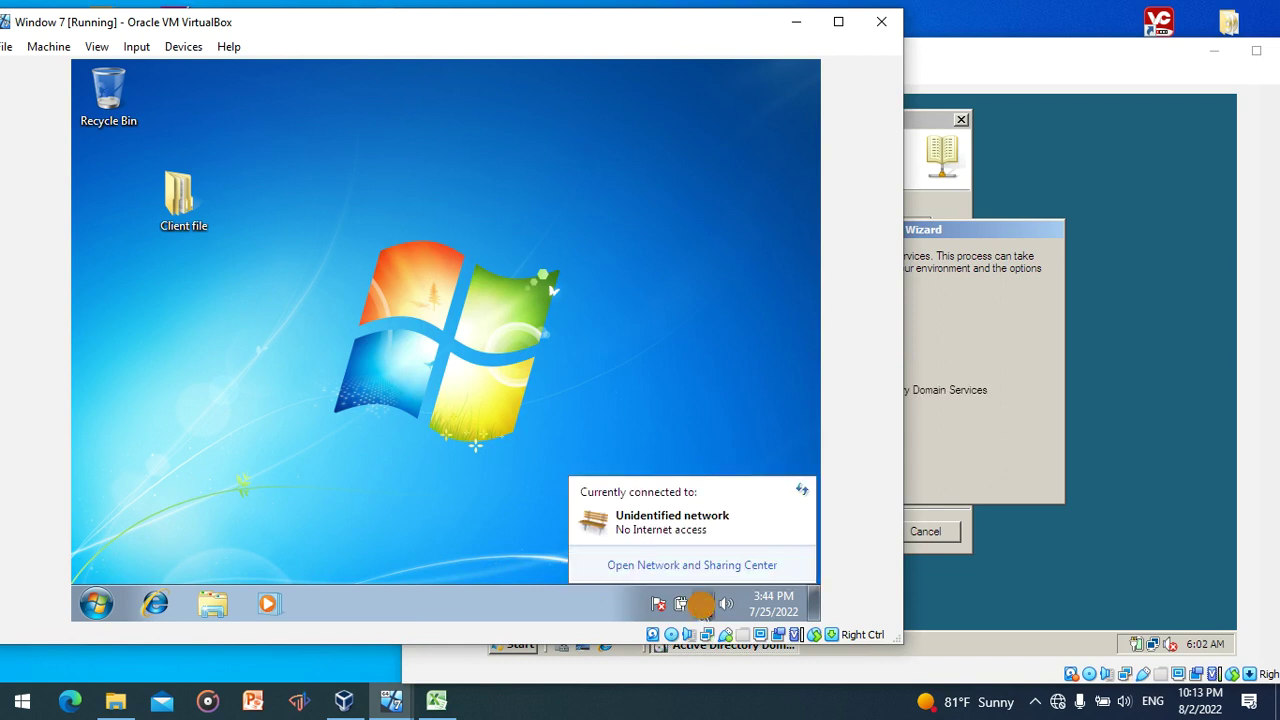
{"action": "right_click", "coordinate": [703, 604]}
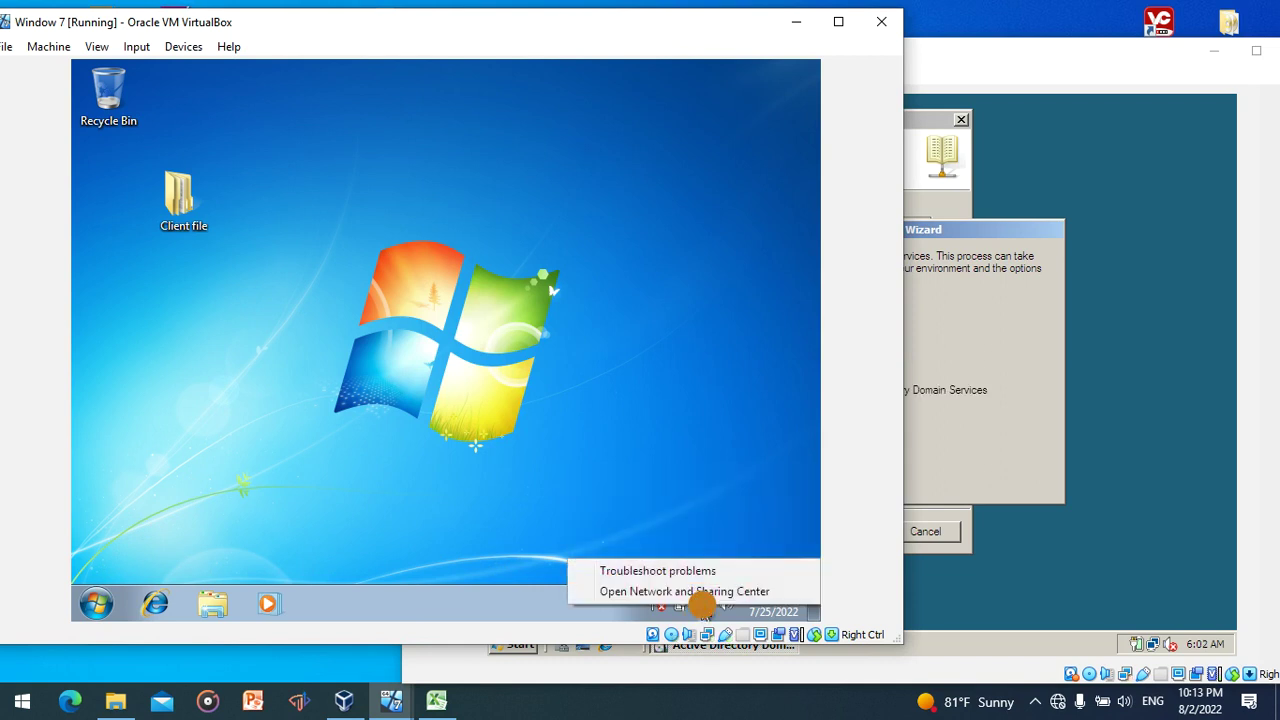
{"action": "left_click", "coordinate": [705, 592]}
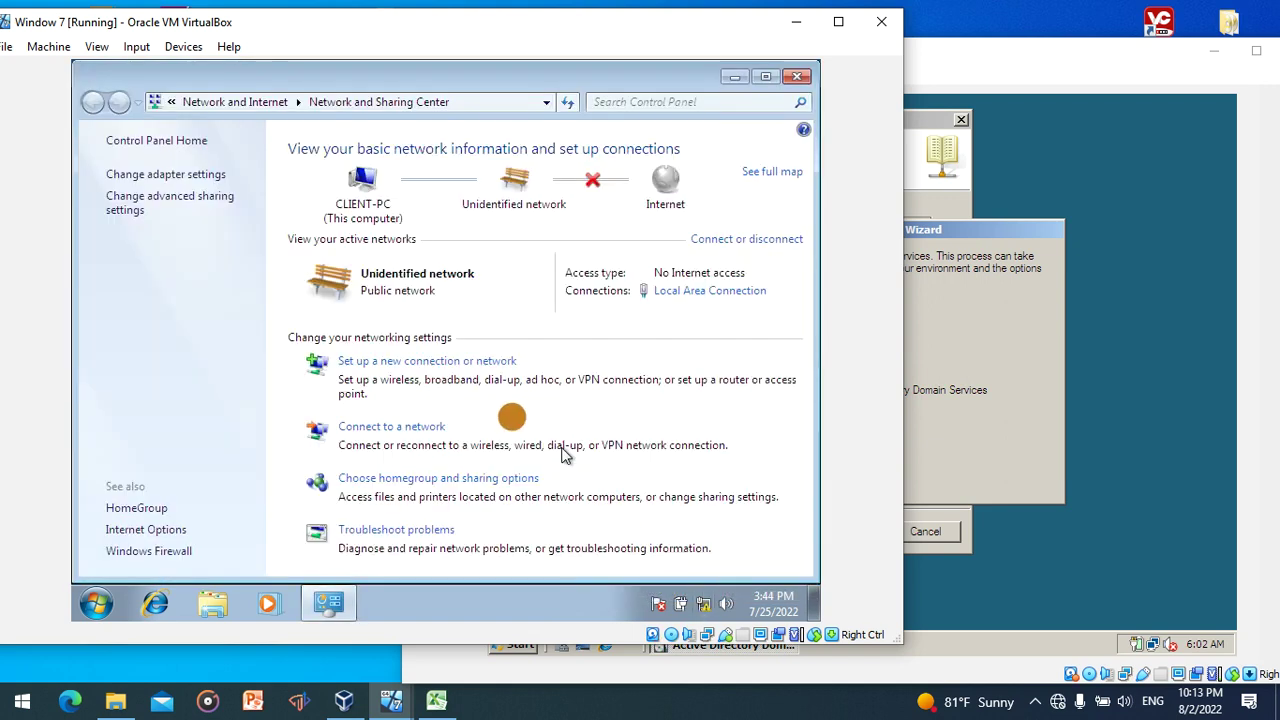
{"action": "left_click", "coordinate": [130, 175]}
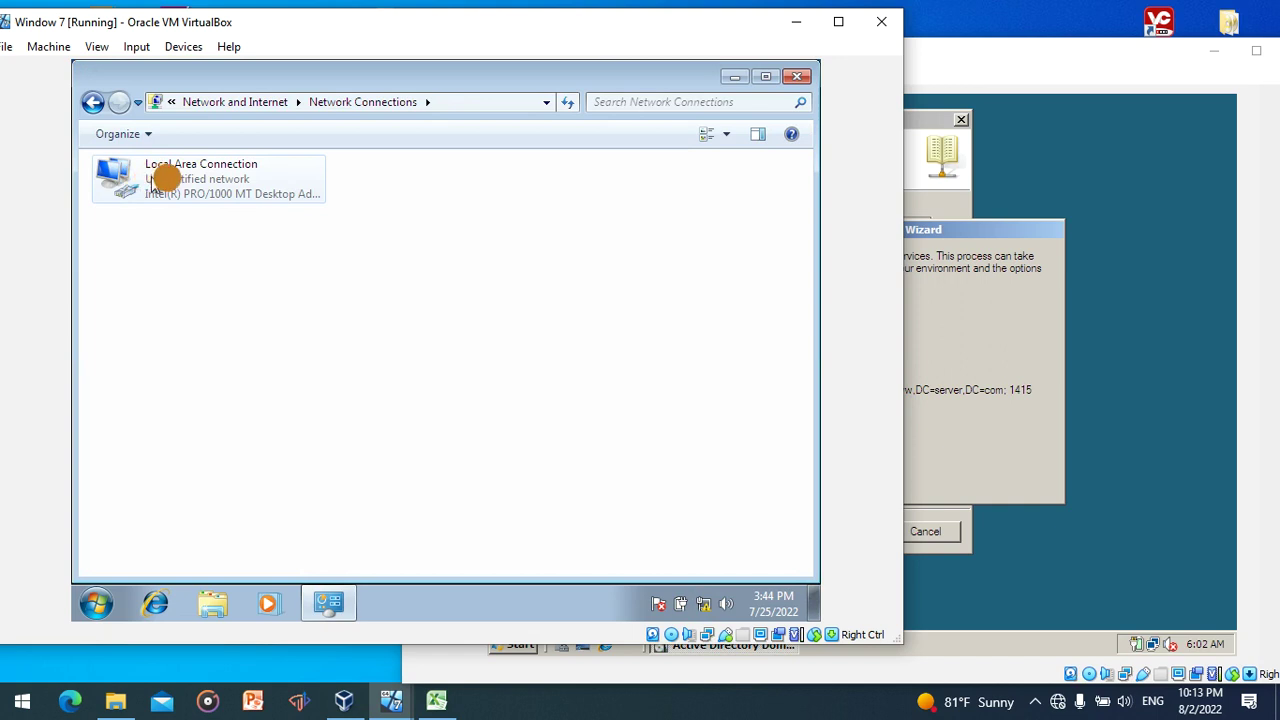
{"action": "double_click", "coordinate": [171, 180]}
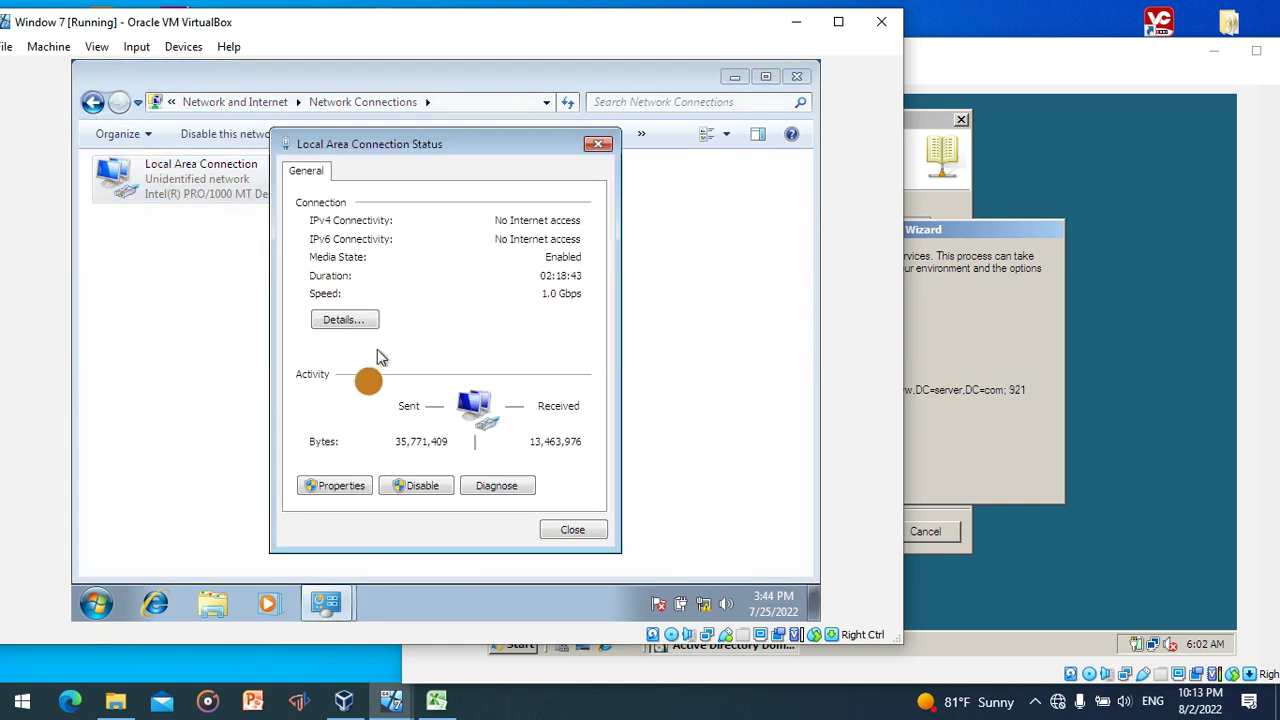
{"action": "left_click", "coordinate": [338, 486]}
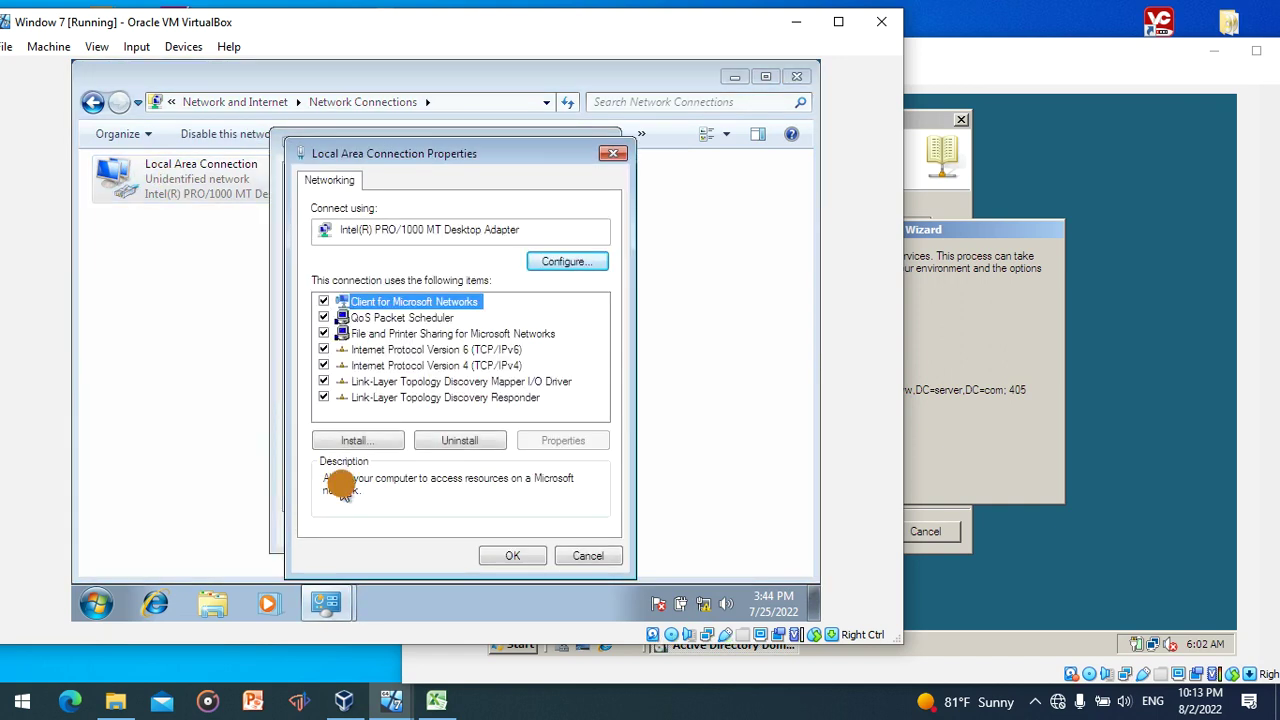
- Set IPv4 to 10.0.0.2, mask 255.0.0.0, preferred DNS 10.0.0.1, and save
{"action": "left_click", "coordinate": [408, 366]}
{"action": "double_click", "coordinate": [408, 366]}
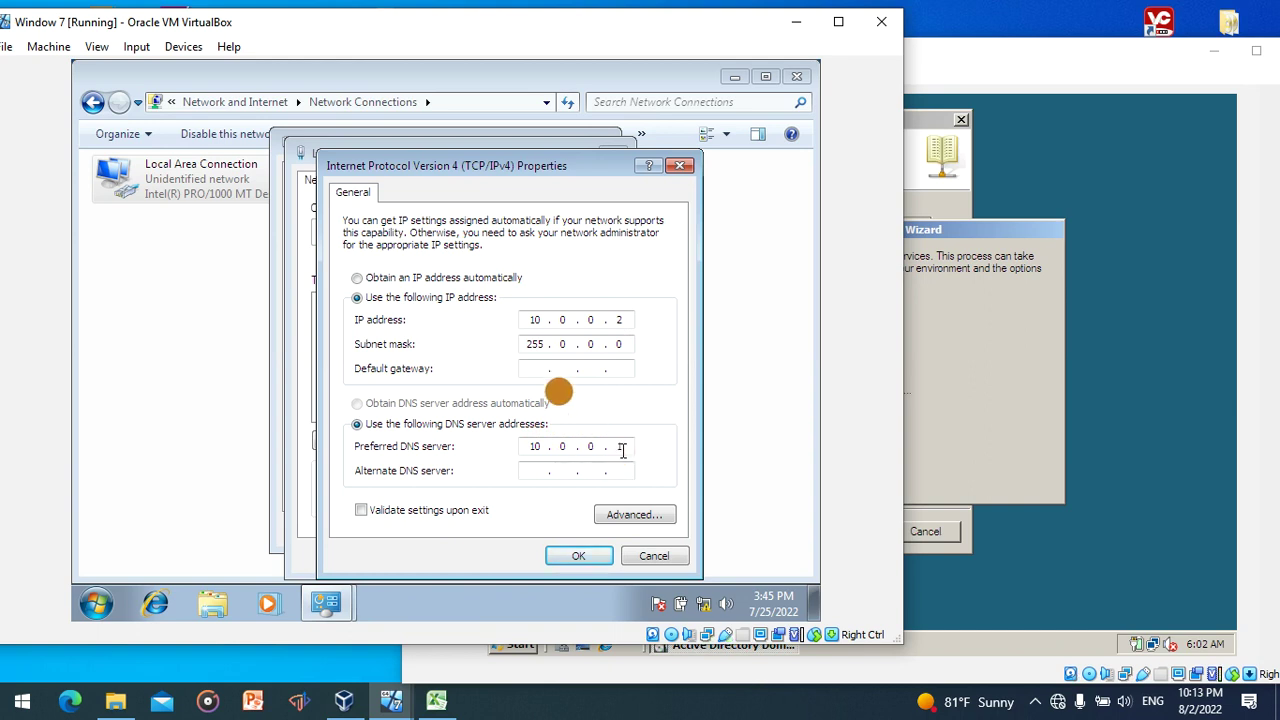
{"action": "left_click", "coordinate": [612, 319]}
{"action": "type", "text": "2"}
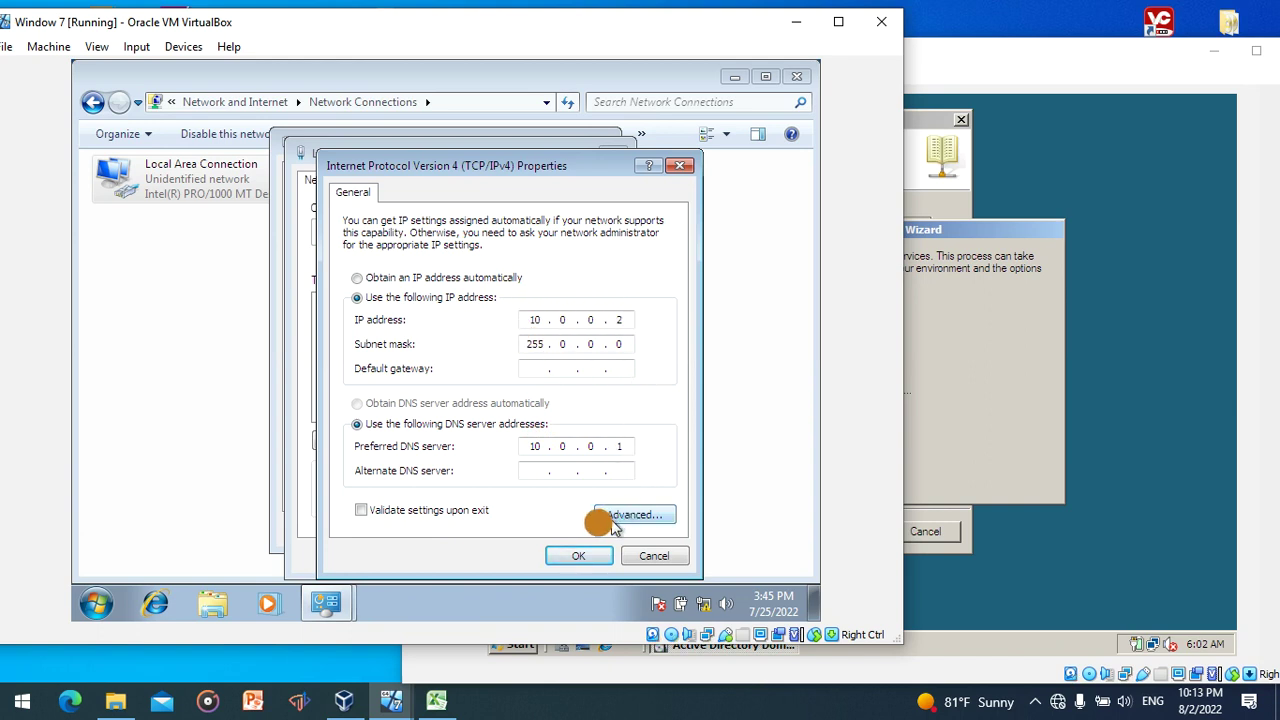
{"action": "left_click", "coordinate": [593, 558]}
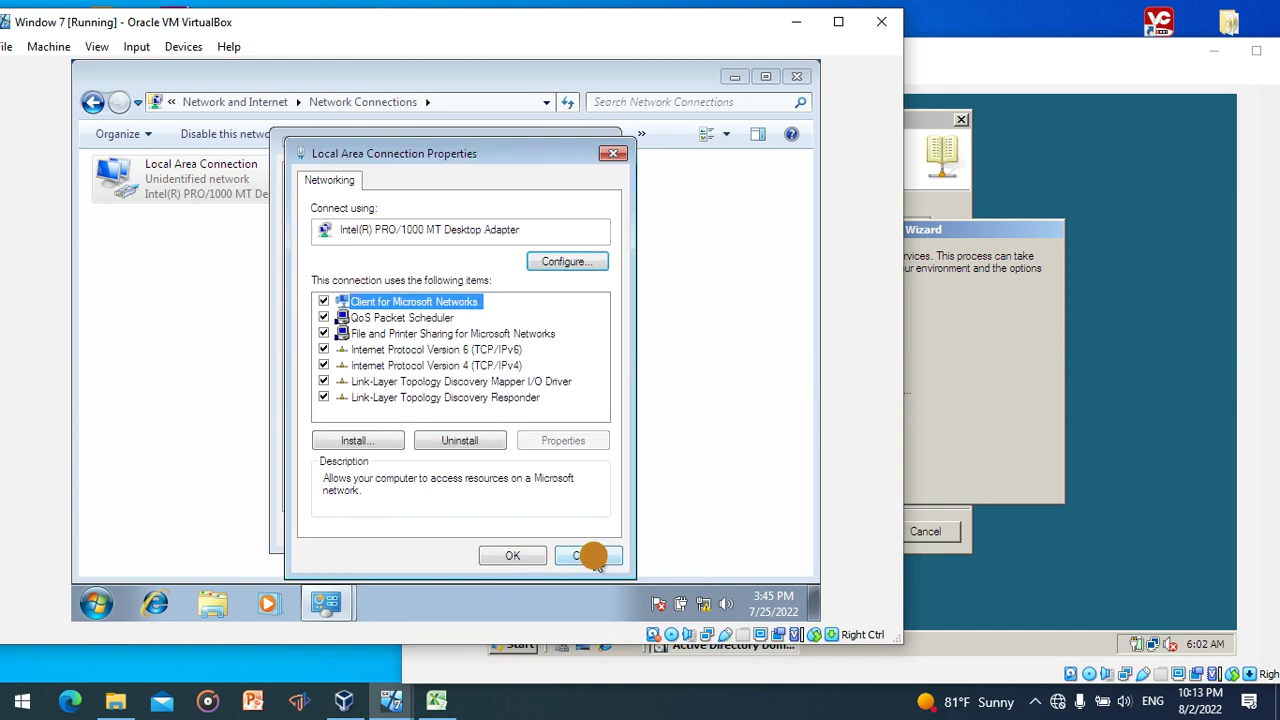
{"action": "left_click", "coordinate": [530, 556]}
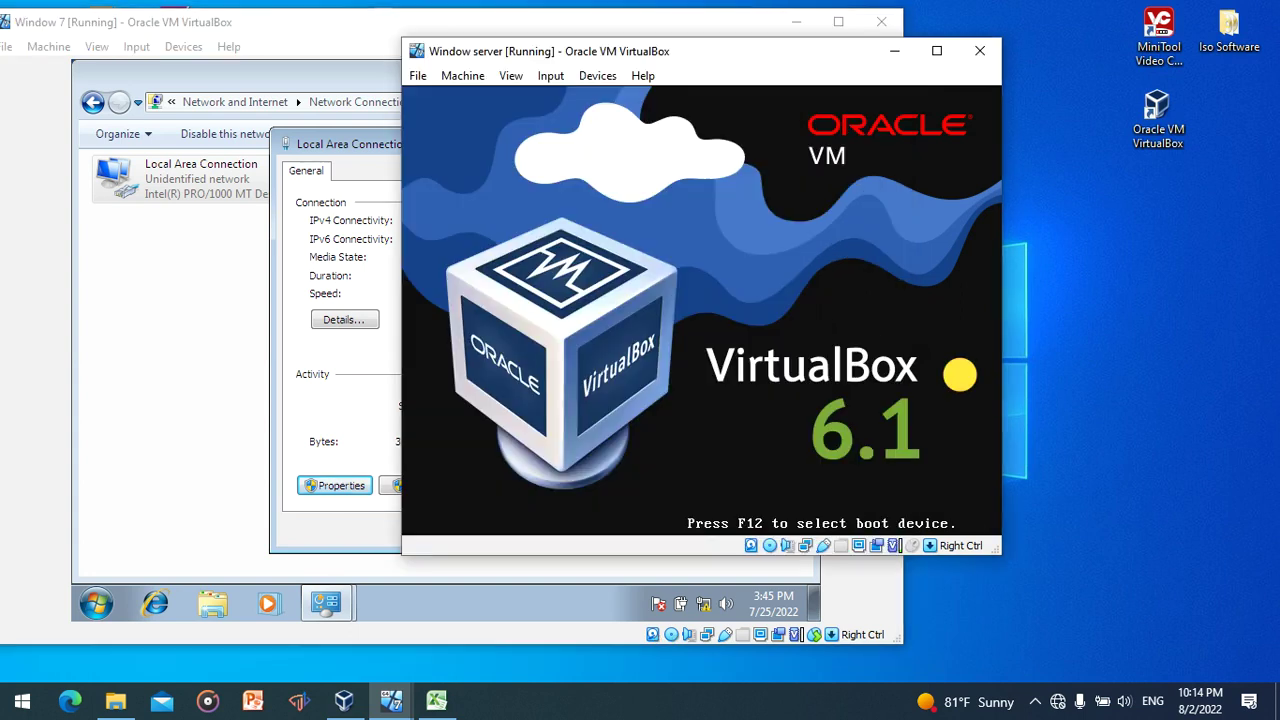
- Bring the rebooting server VM forward, dismiss the mouse-capture notice, and reposition its window
{"action": "left_click", "coordinate": [805, 460]}
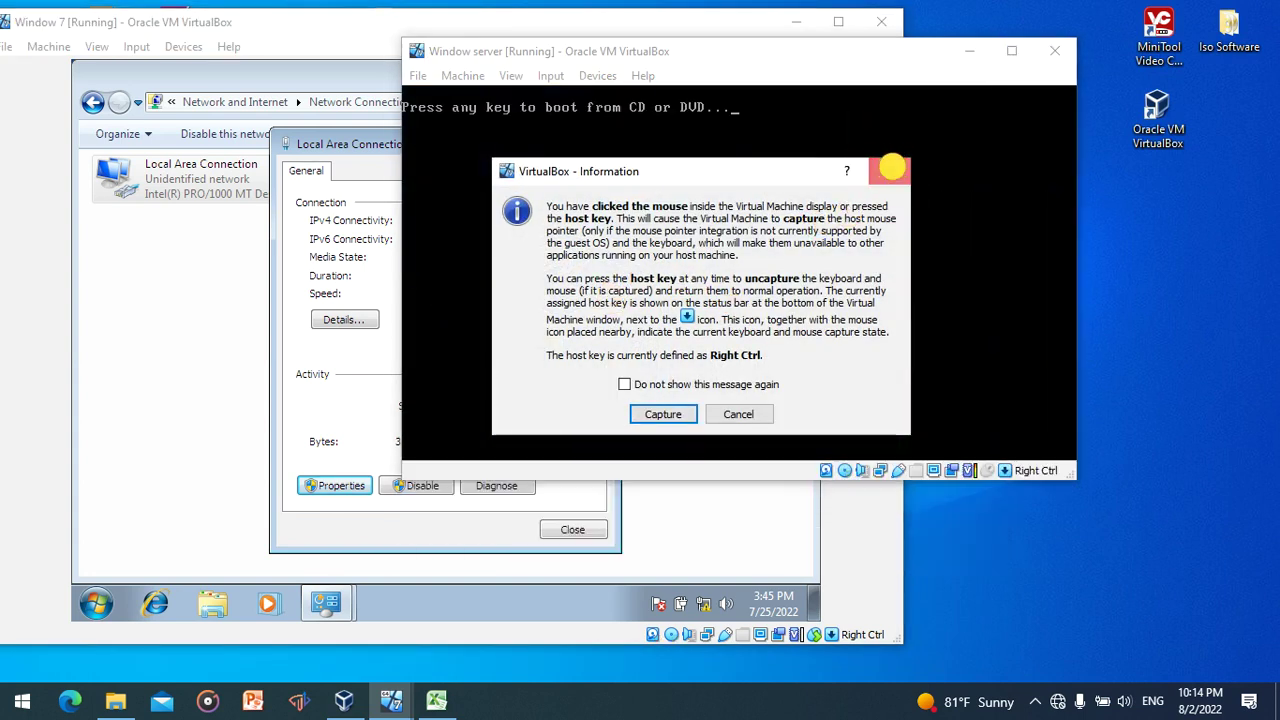
{"action": "left_click", "coordinate": [891, 170]}
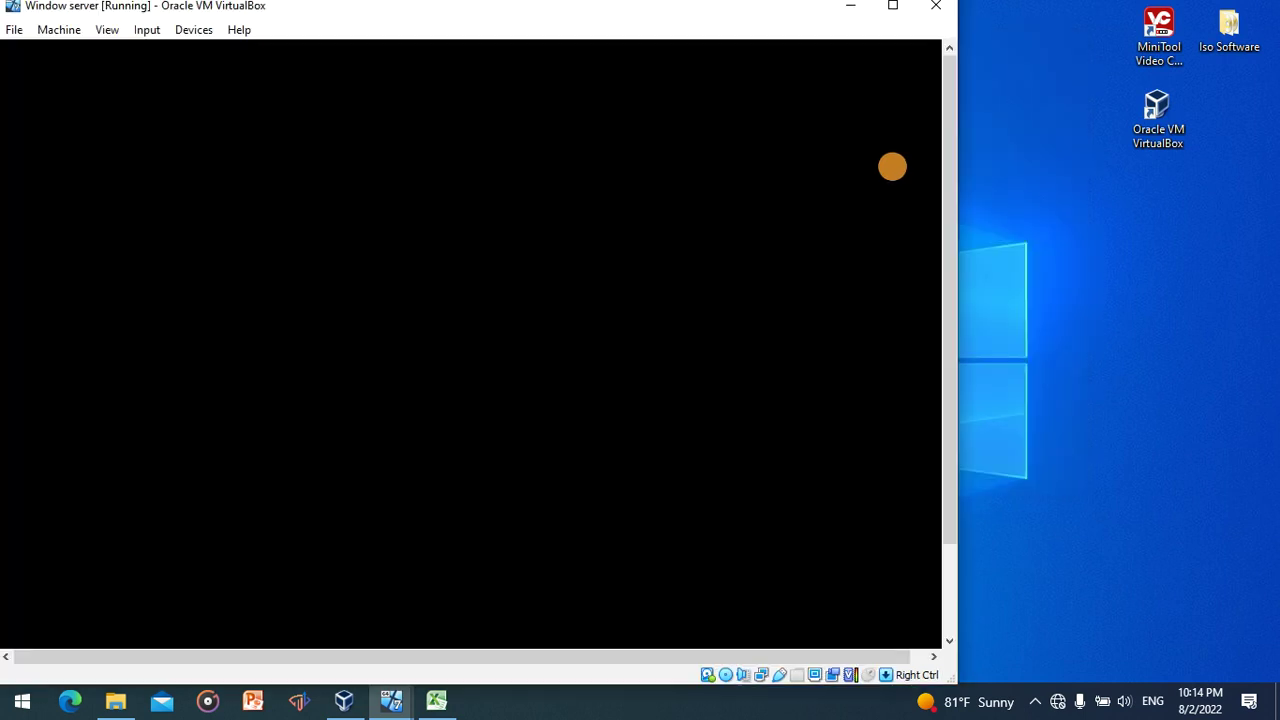
{"action": "mouse_move", "coordinate": [396, 697]}
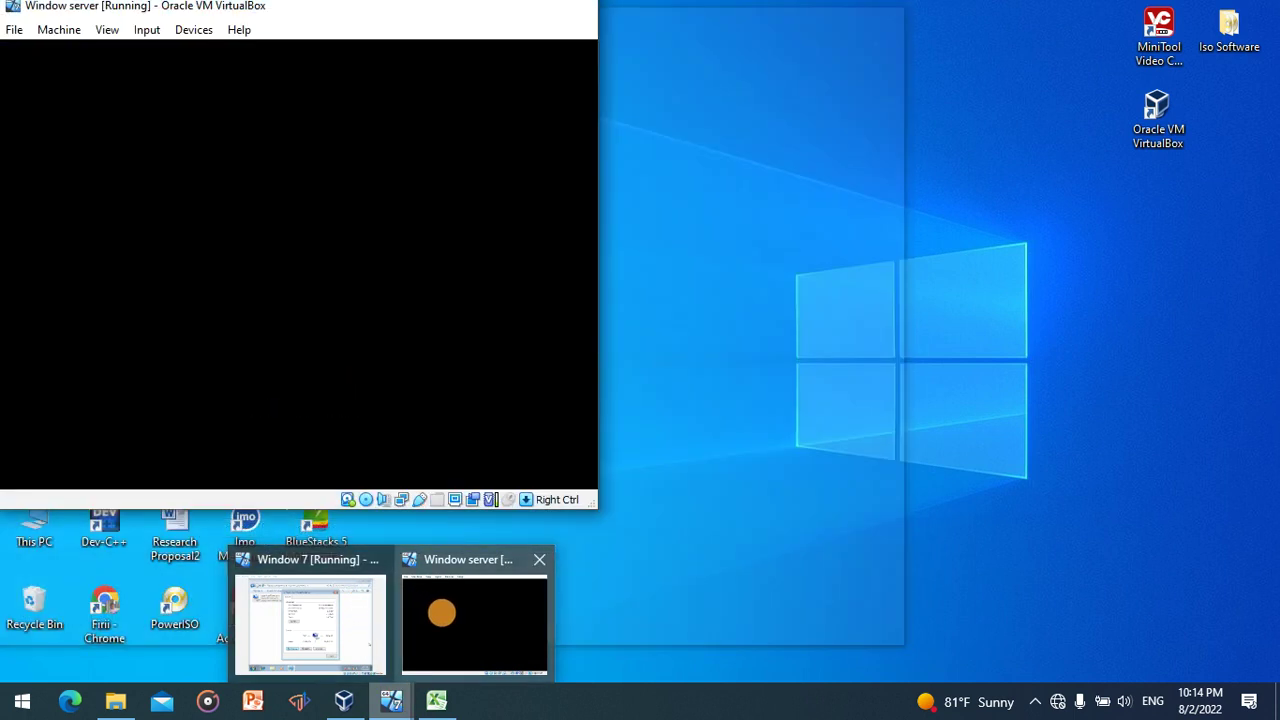
{"action": "left_click", "coordinate": [441, 612]}
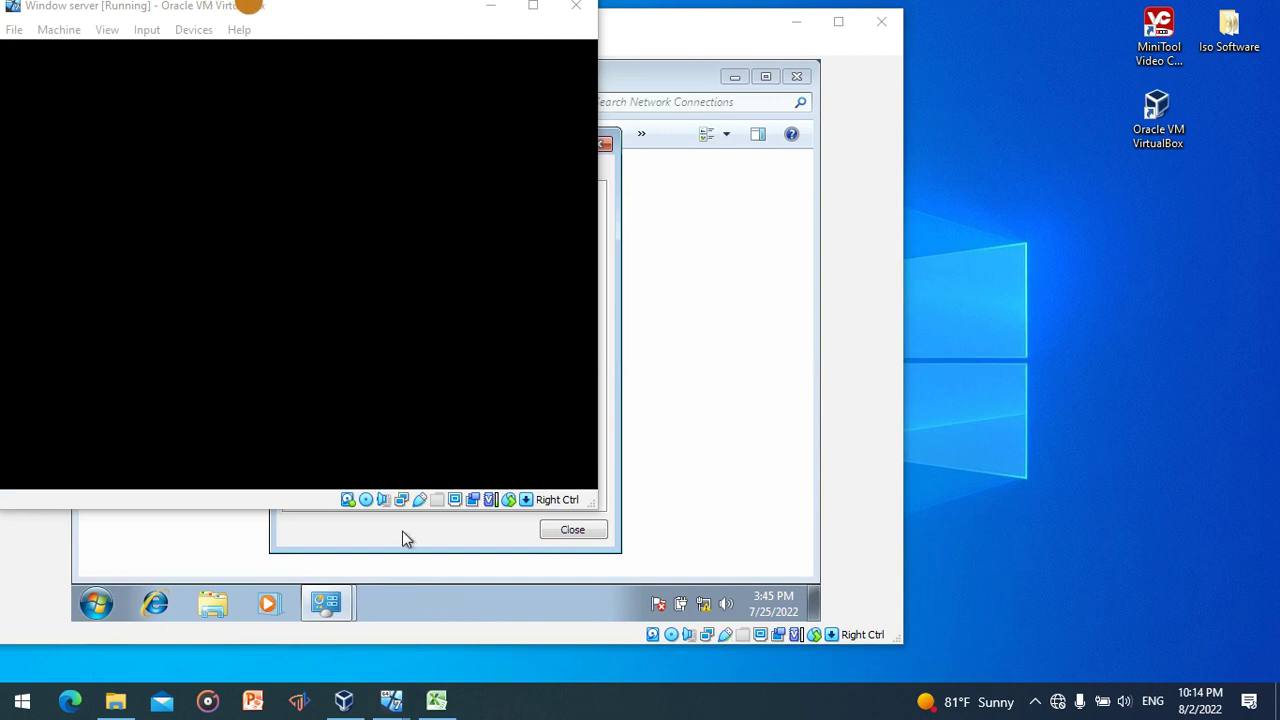
{"action": "left_click_drag", "start_coordinate": [266, 6], "coordinate": [873, 52]}
{"action": "left_click", "coordinate": [488, 22]}
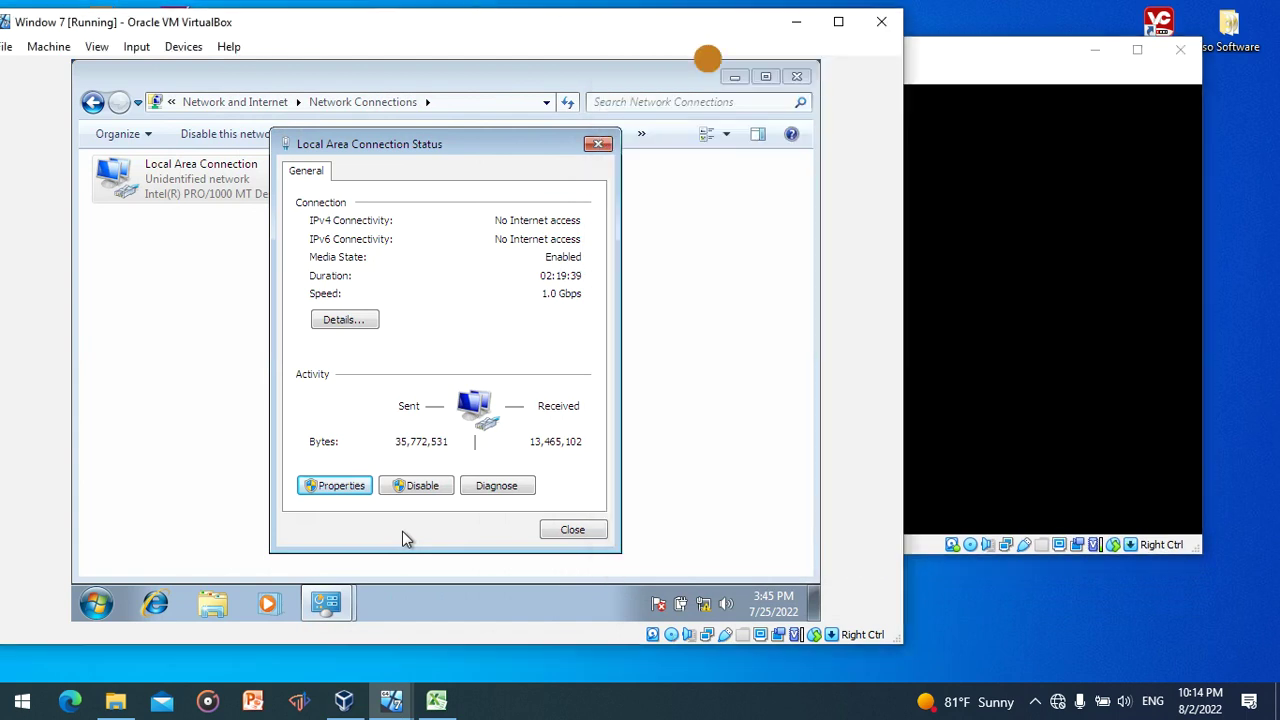
{"action": "left_click", "coordinate": [1046, 179]}
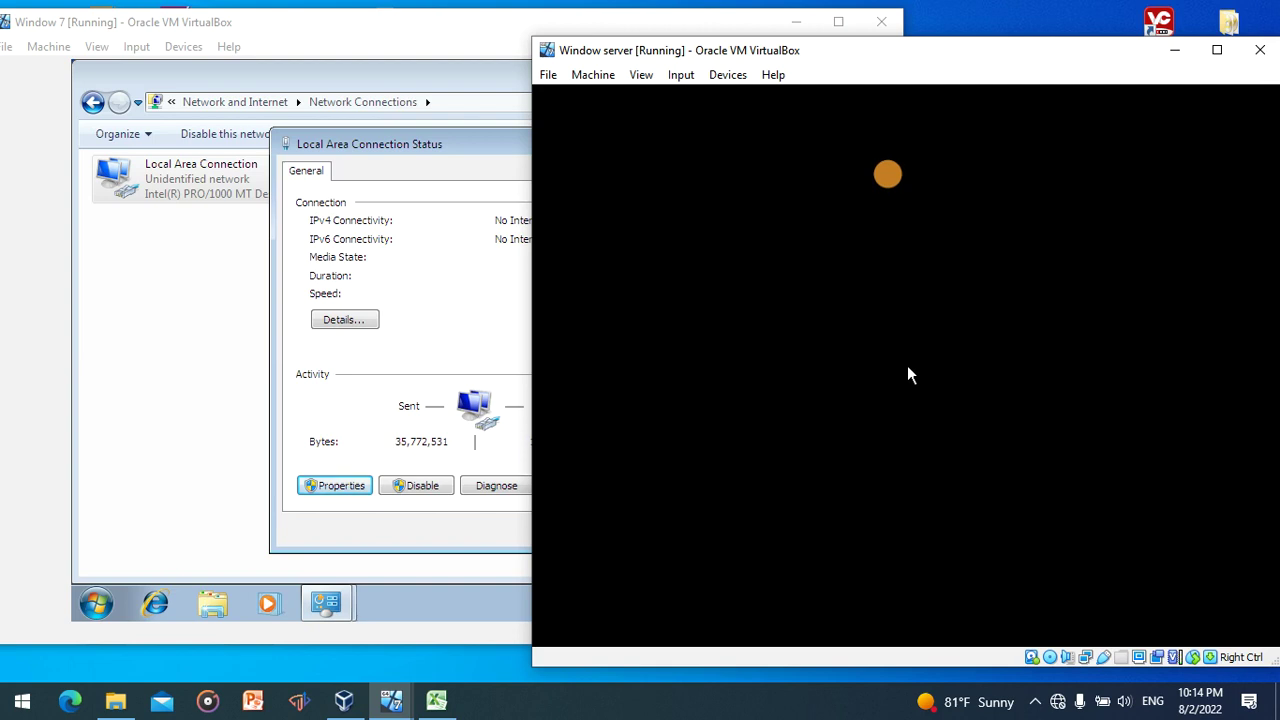
{"action": "left_click_drag", "start_coordinate": [877, 46], "coordinate": [737, 35]}
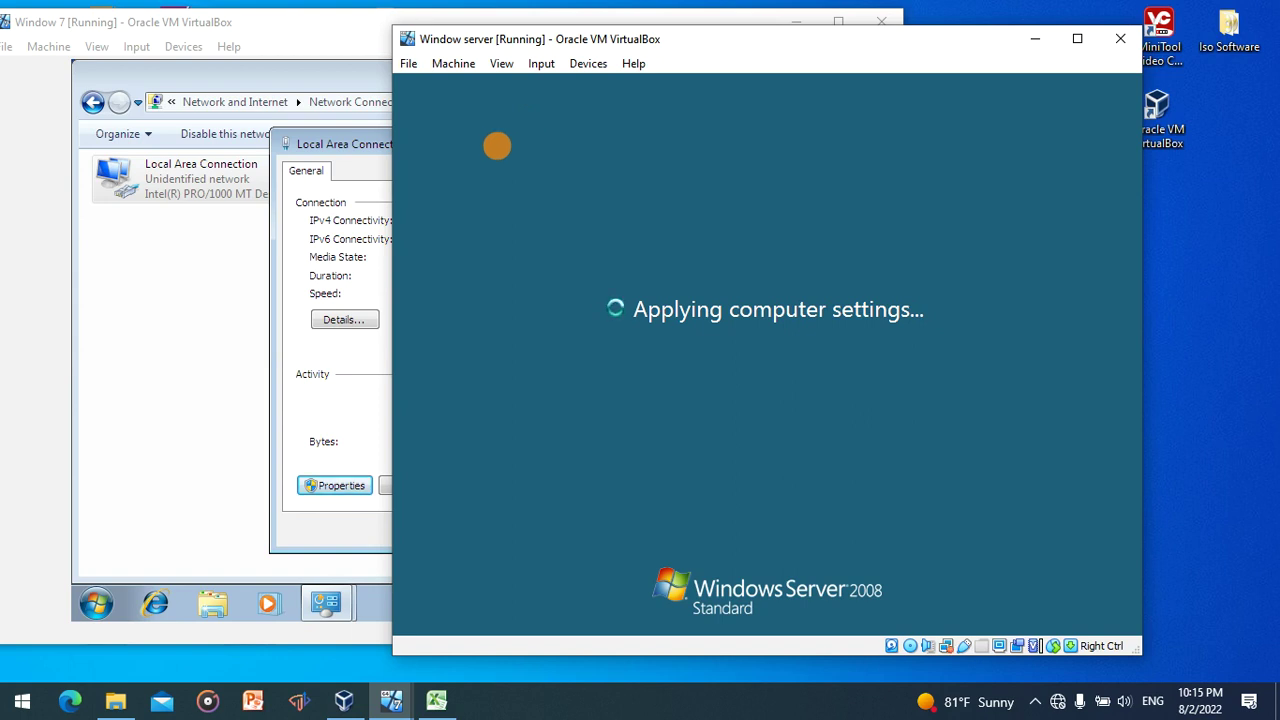
- Close the Windows 7 connection Status window and return to the server's log-on screen
{"action": "left_click", "coordinate": [276, 296]}
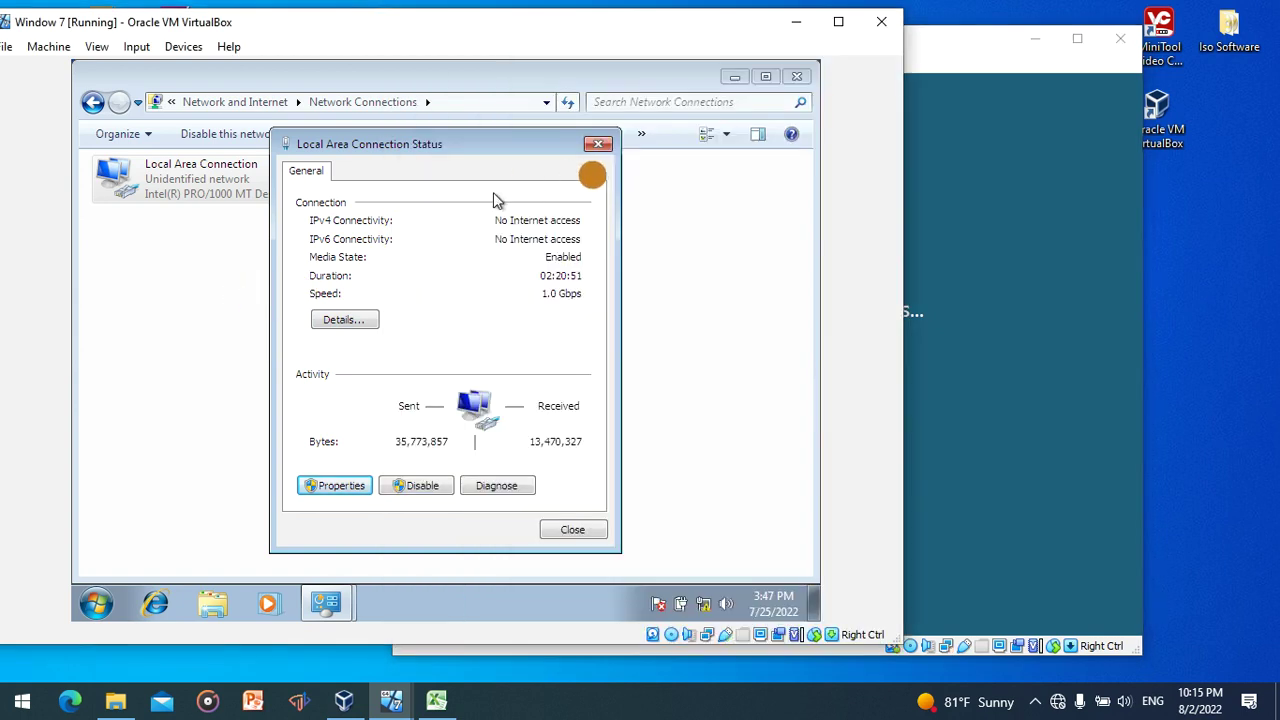
{"action": "left_click", "coordinate": [592, 144]}
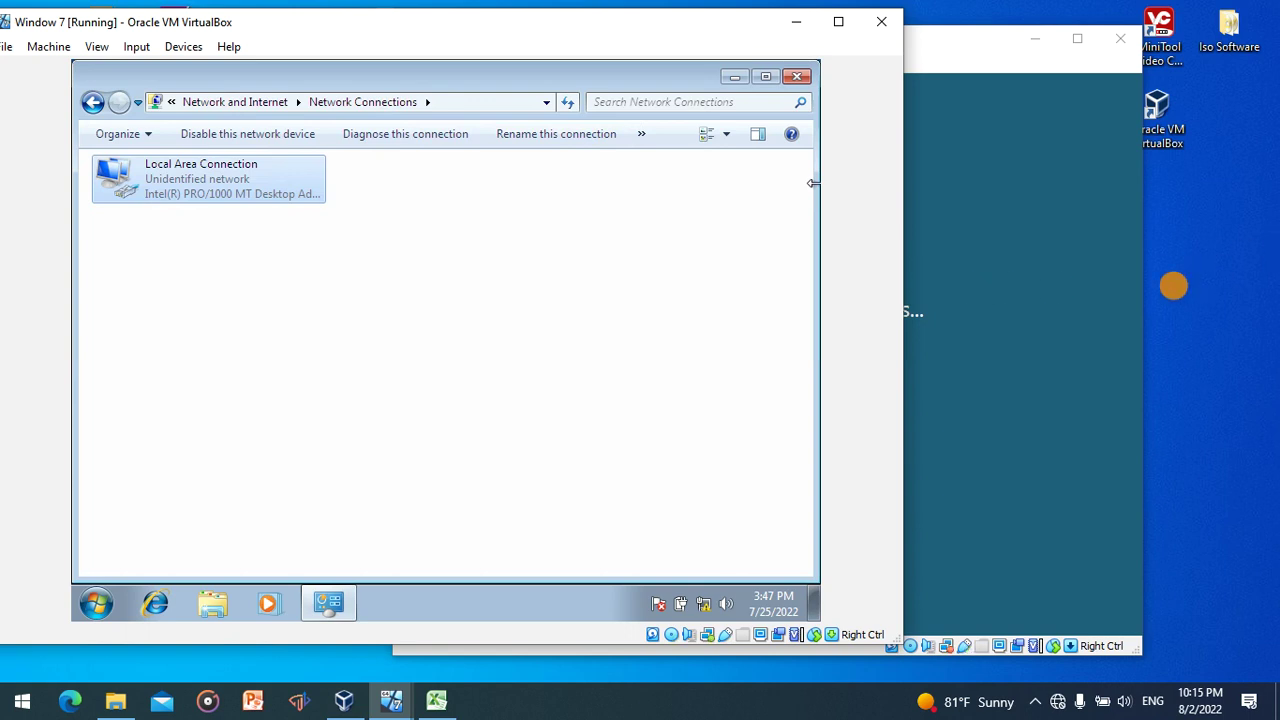
{"action": "left_click", "coordinate": [1099, 302]}
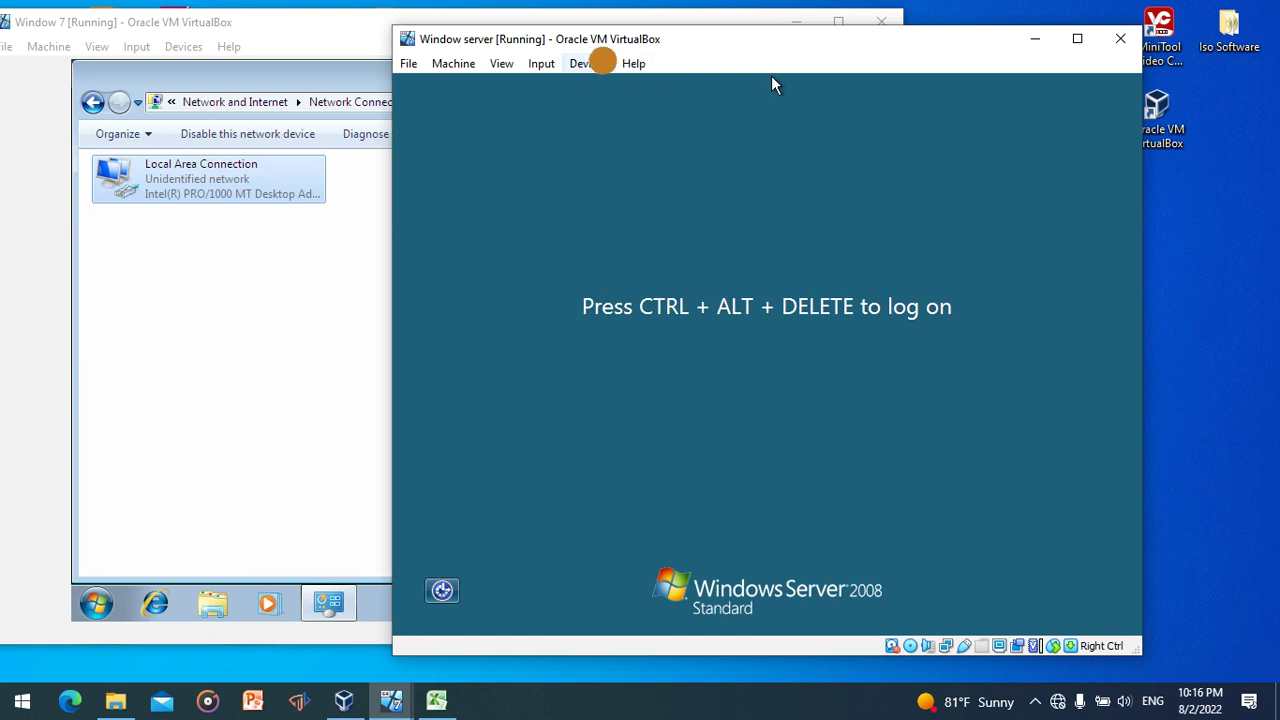
- Send Ctrl-Alt-Del to the server through the VM's Input > Keyboard menu
{"action": "left_click", "coordinate": [548, 63]}
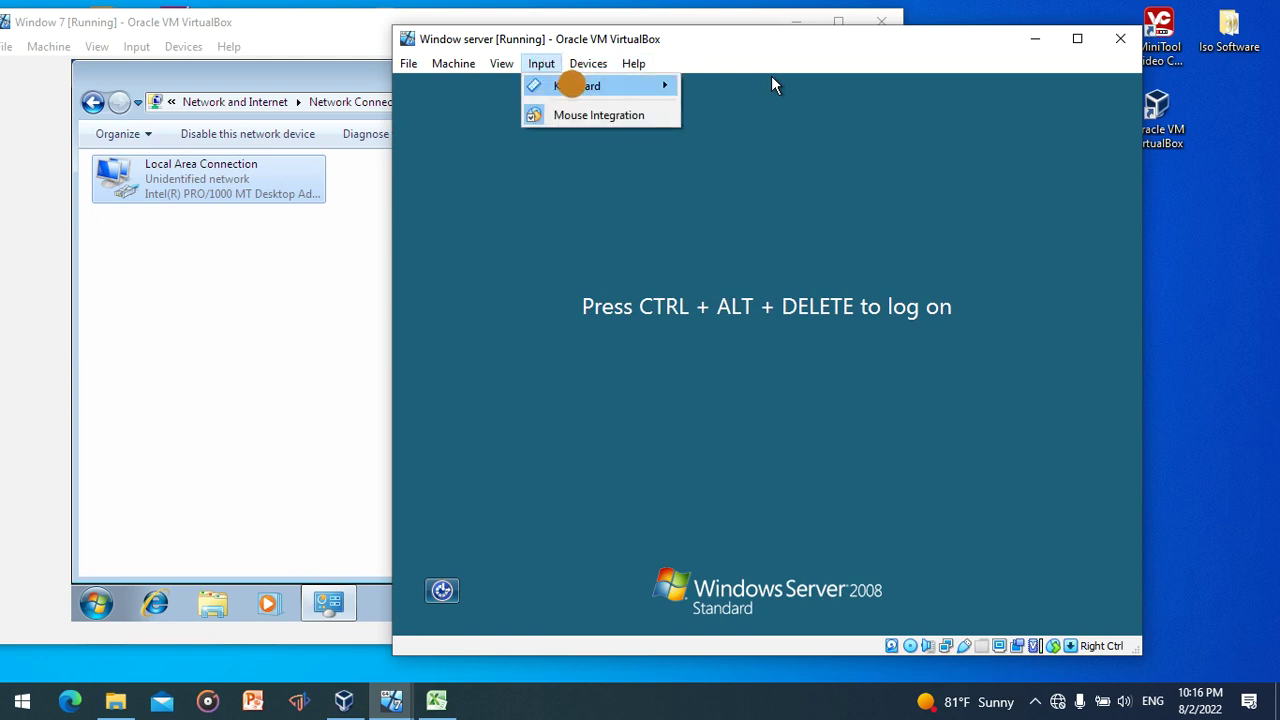
{"action": "mouse_move", "coordinate": [570, 85]}
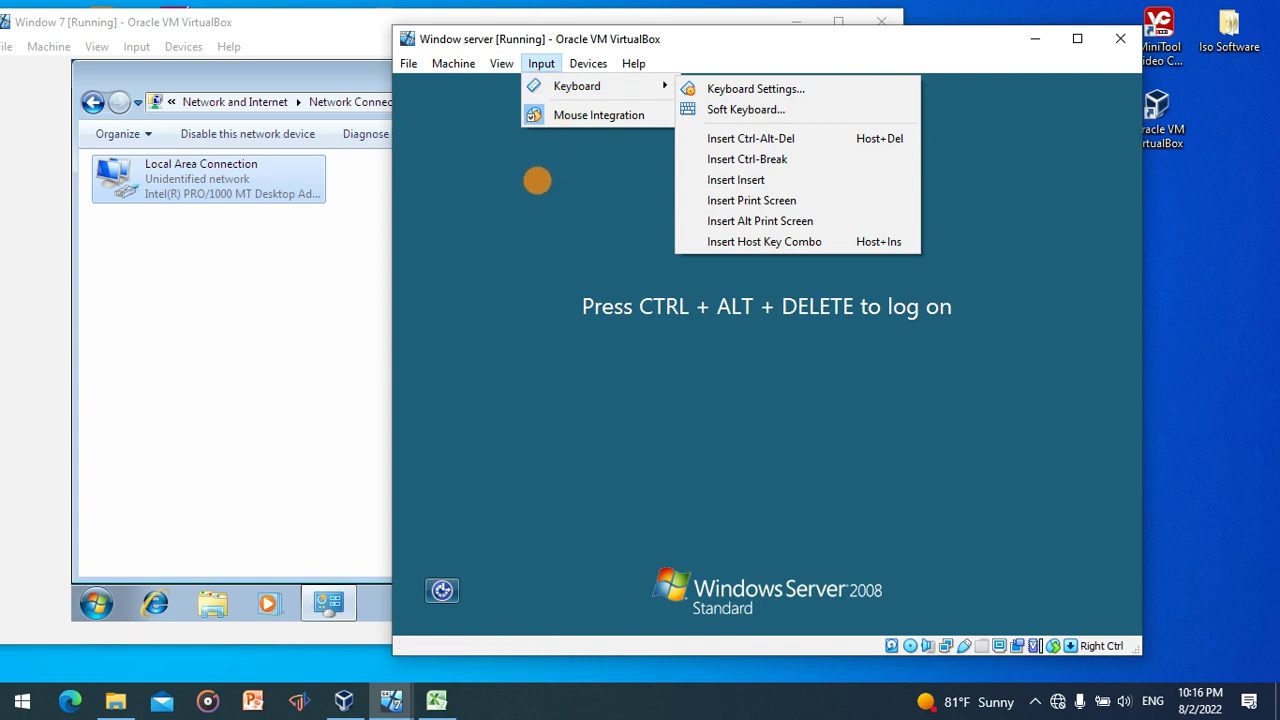
{"action": "left_click", "coordinate": [523, 186]}
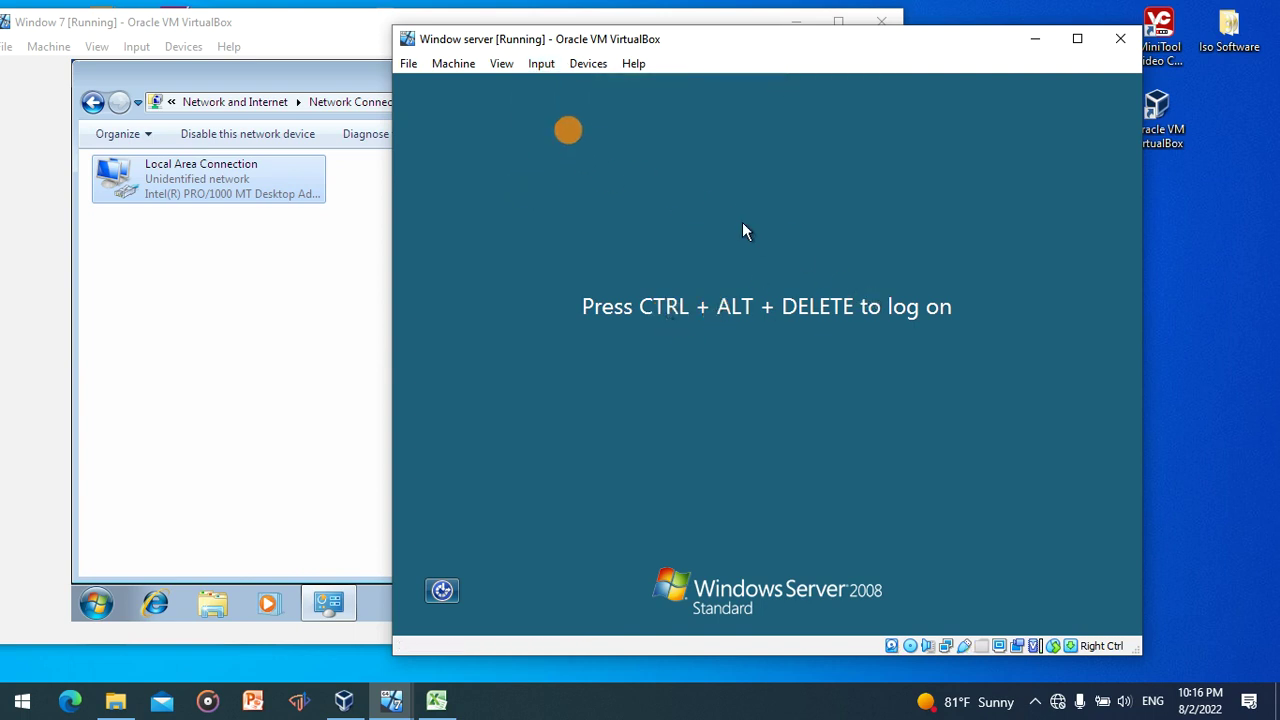
{"action": "left_click", "coordinate": [543, 63]}
{"action": "mouse_move", "coordinate": [565, 85]}
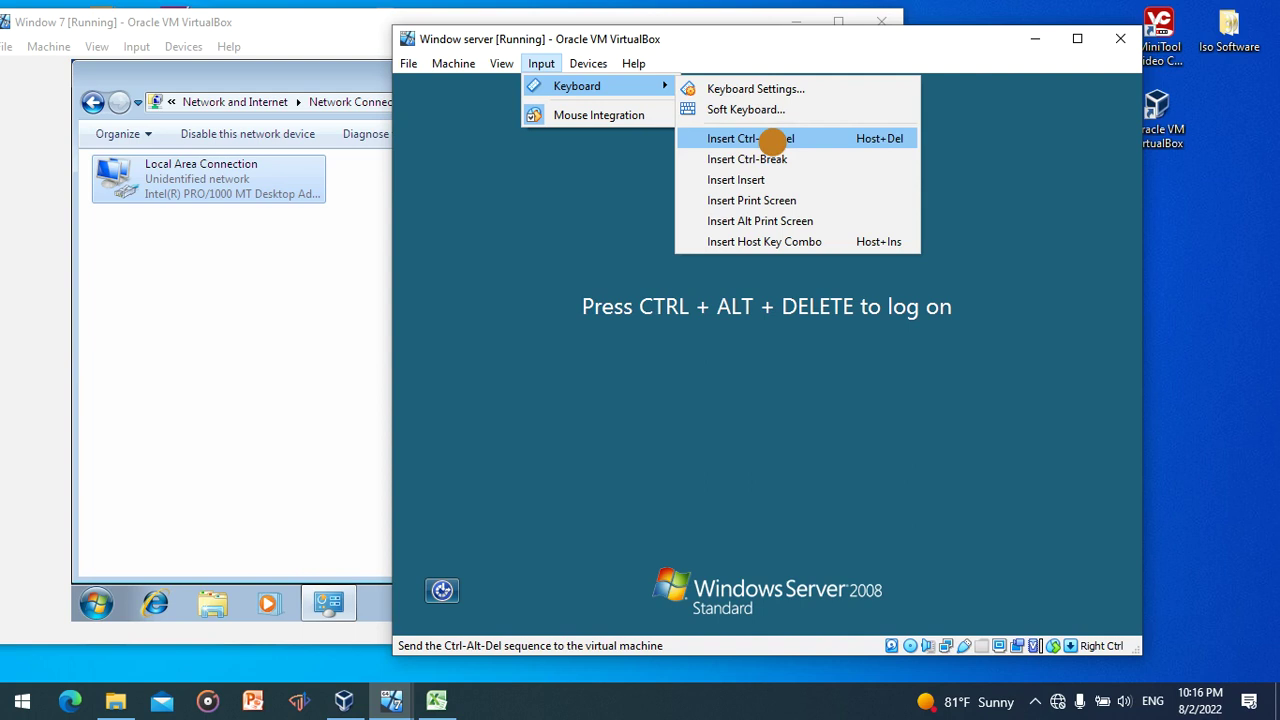
{"action": "left_click", "coordinate": [772, 140]}
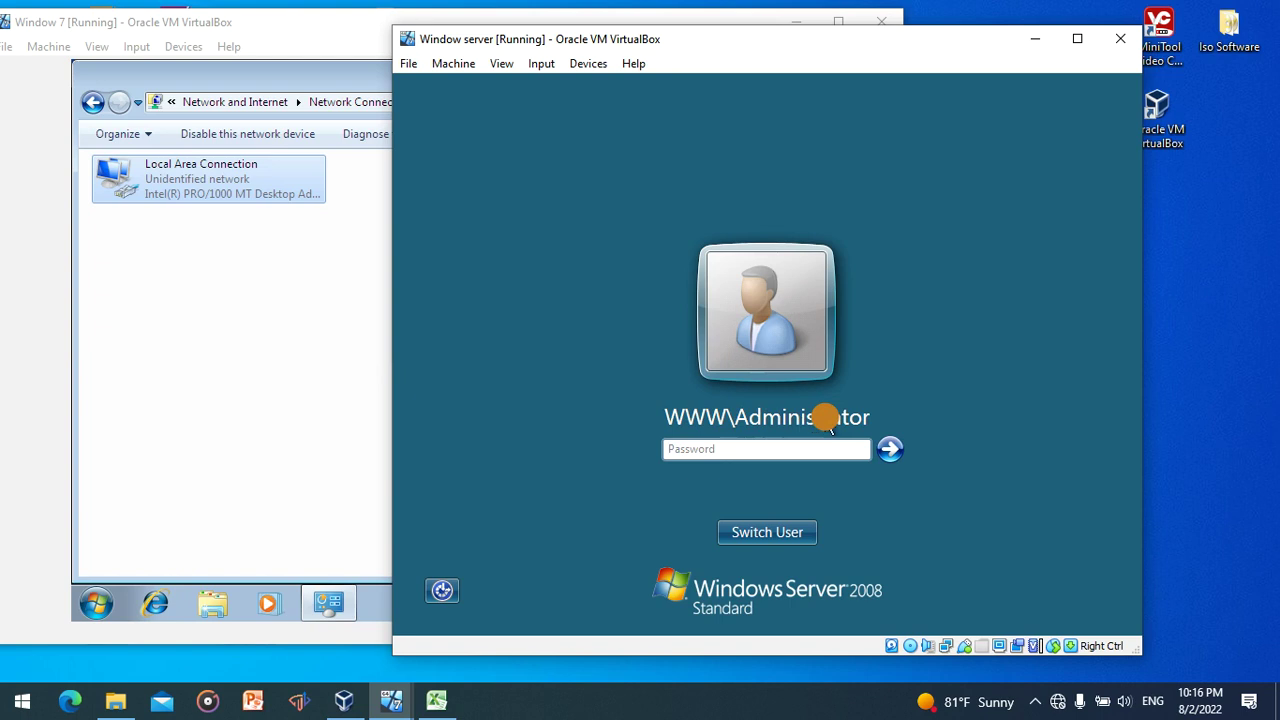
- Enter the Administrator password three times, dismissing each incorrect-password error
{"action": "left_click", "coordinate": [769, 448]}
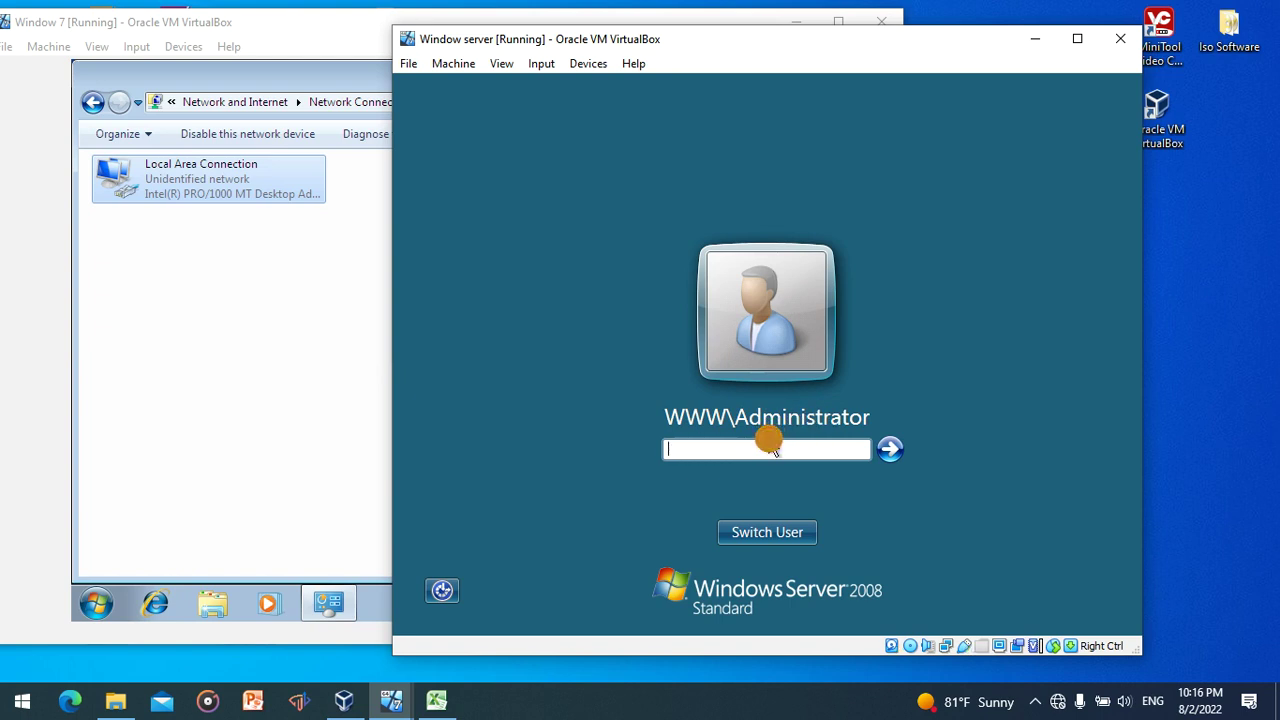
{"action": "type", "text": "**********"}
{"action": "key", "text": "Return"}
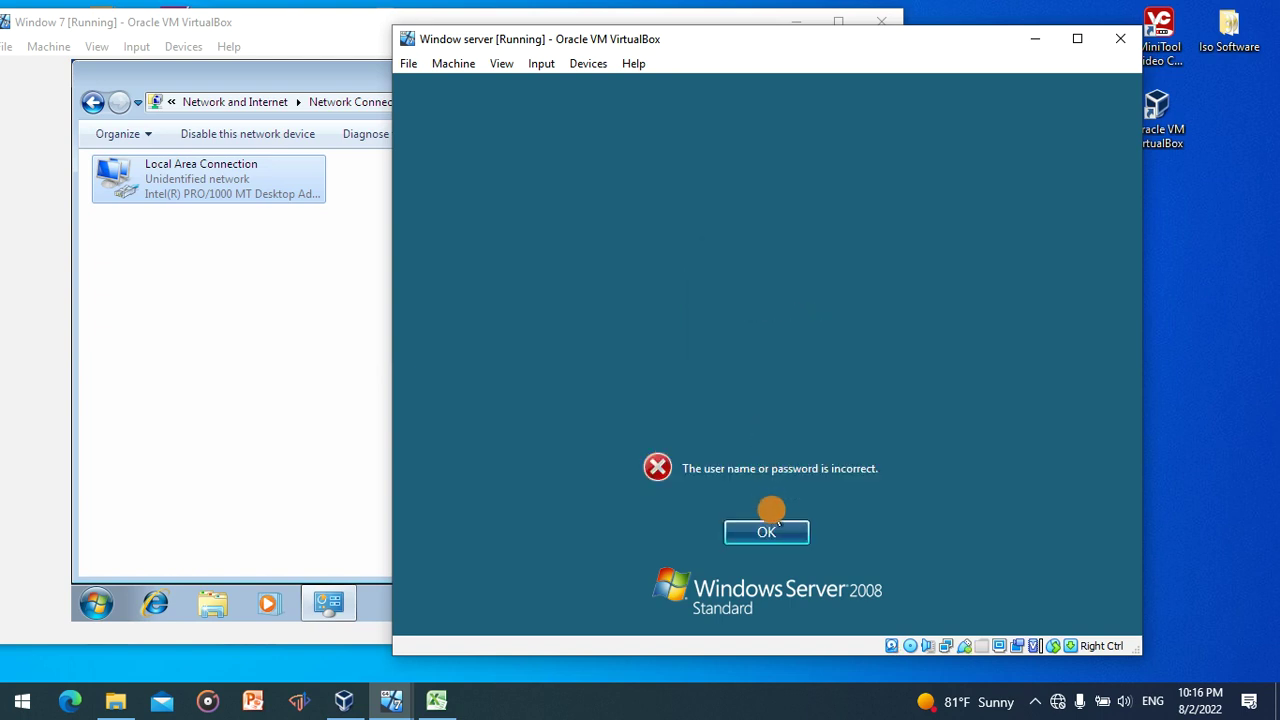
{"action": "left_click", "coordinate": [770, 531]}
{"action": "type", "text": "******"}
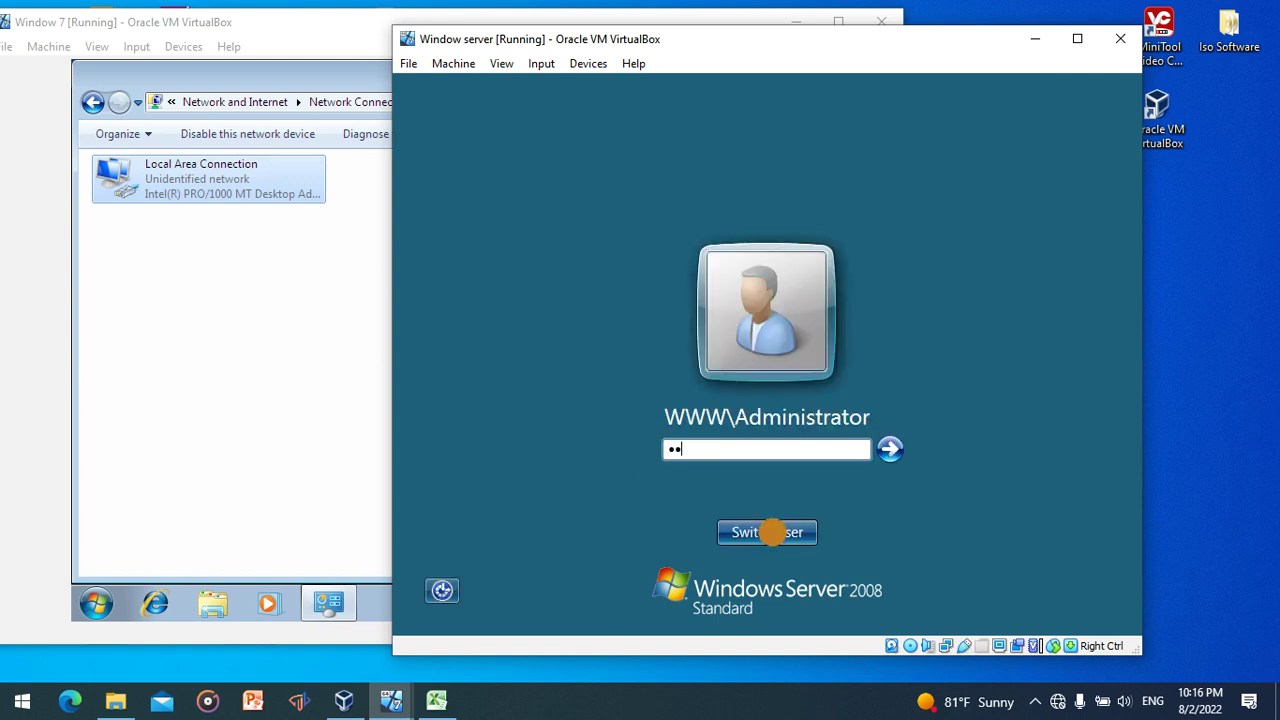
{"action": "type", "text": "*****"}
{"action": "key", "text": "Return"}
{"action": "left_click", "coordinate": [776, 535]}
{"action": "type", "text": "***********"}
{"action": "key", "text": "Return"}
{"action": "left_click", "coordinate": [776, 535]}
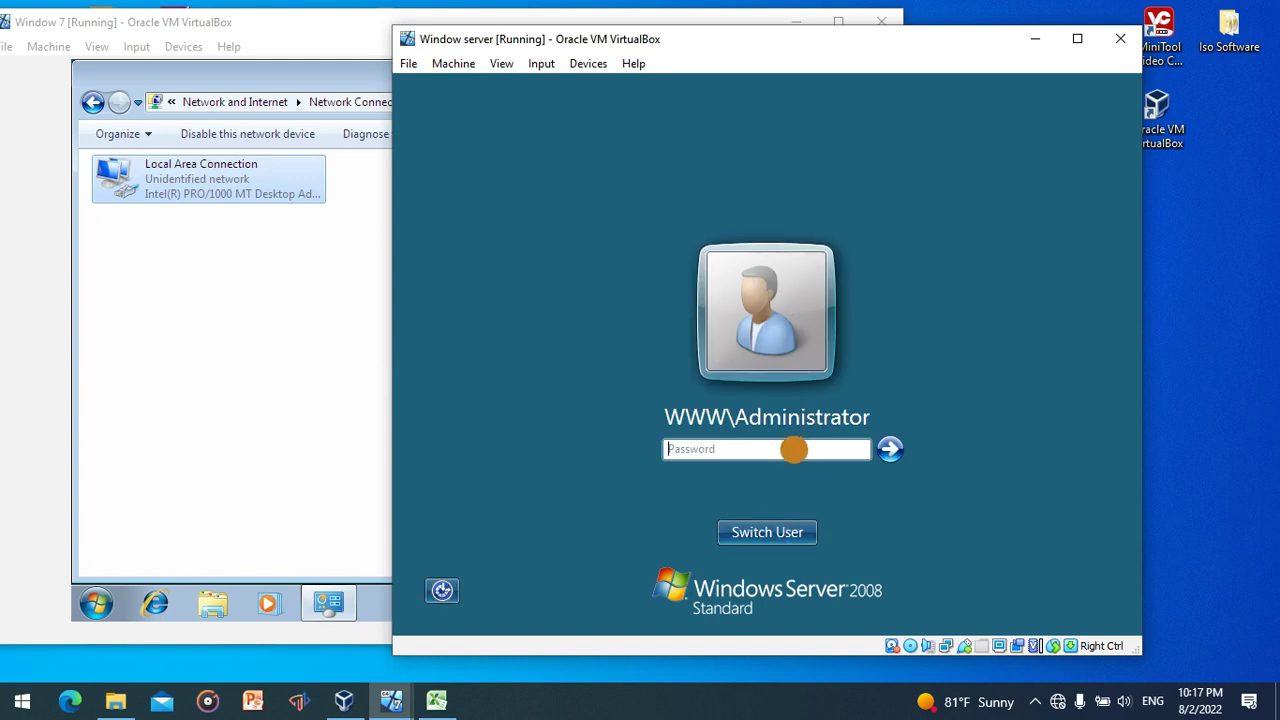
- Retry the Administrator password, toggling Caps Lock for capital letters; attempts are still rejected
{"action": "type", "text": "••••••••••"}
{"action": "key", "text": "Return"}
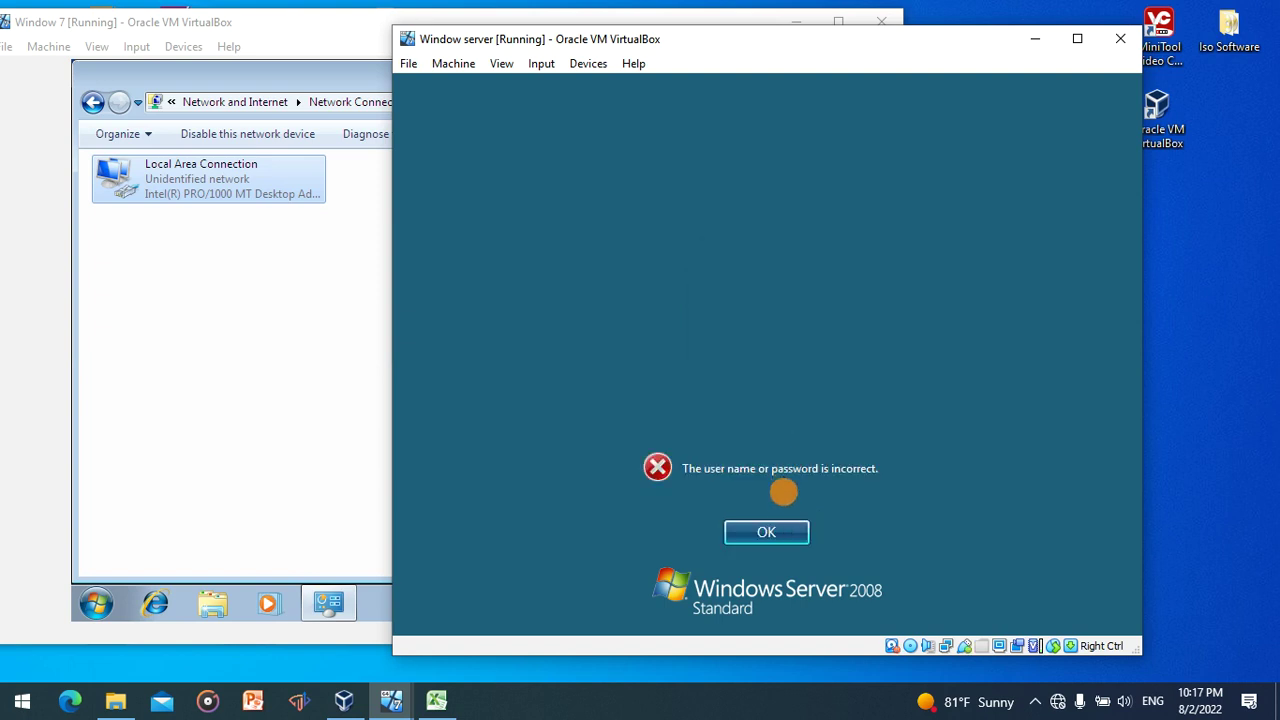
{"action": "left_click", "coordinate": [784, 537]}
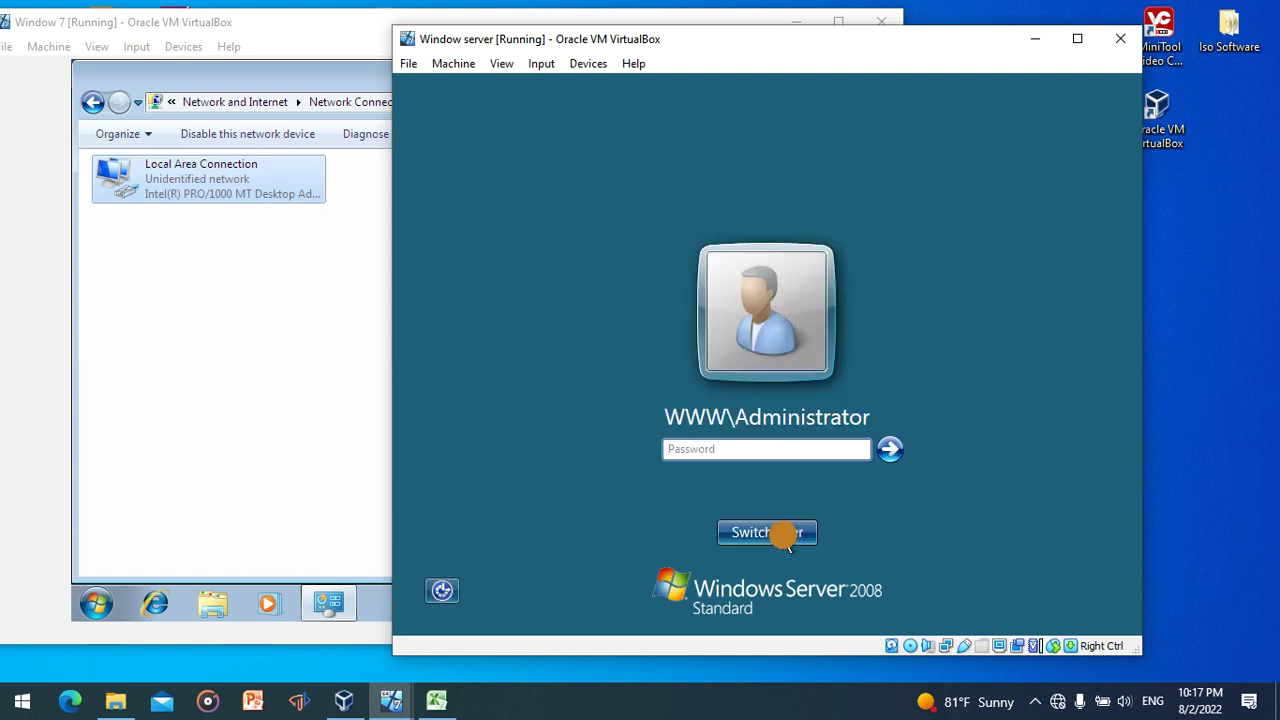
{"action": "type", "text": "••••••"}
{"action": "key", "text": "Caps_Lock"}
{"action": "key", "text": "Caps_Lock"}
{"action": "key", "text": "Caps_Lock"}
{"action": "type", "text": "••••"}
{"action": "key", "text": "Return"}
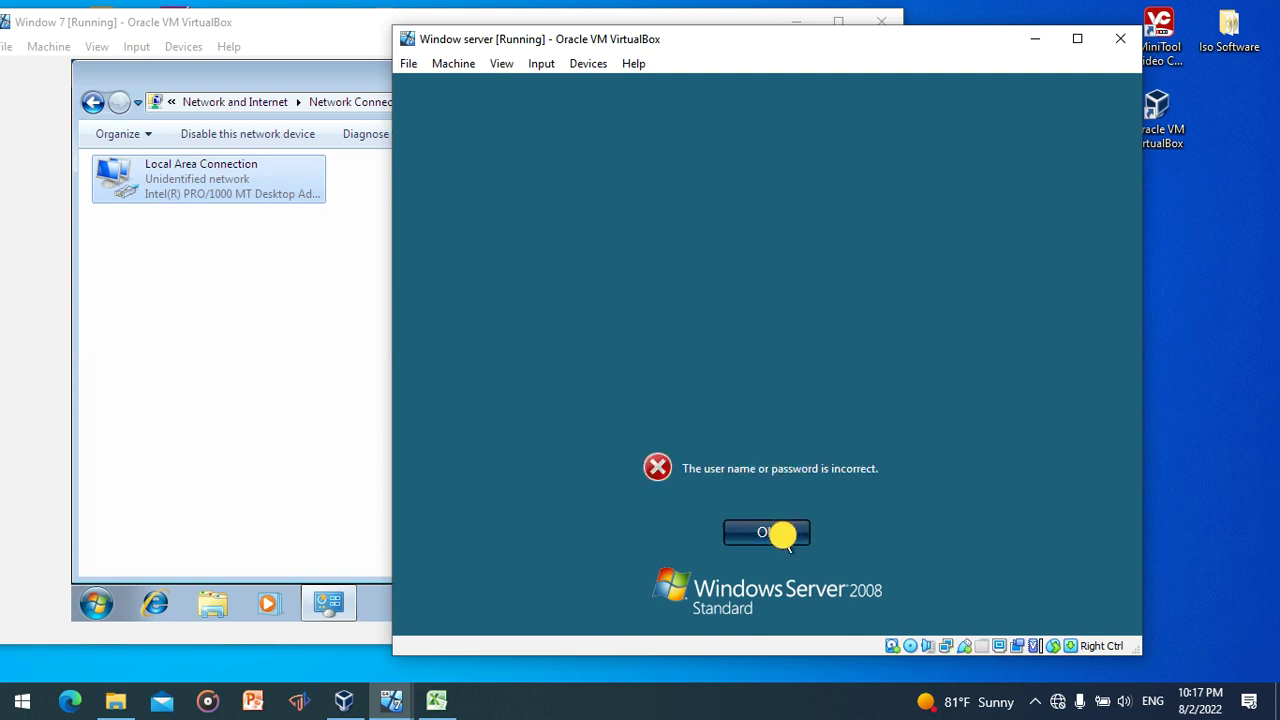
{"action": "left_click", "coordinate": [782, 533]}
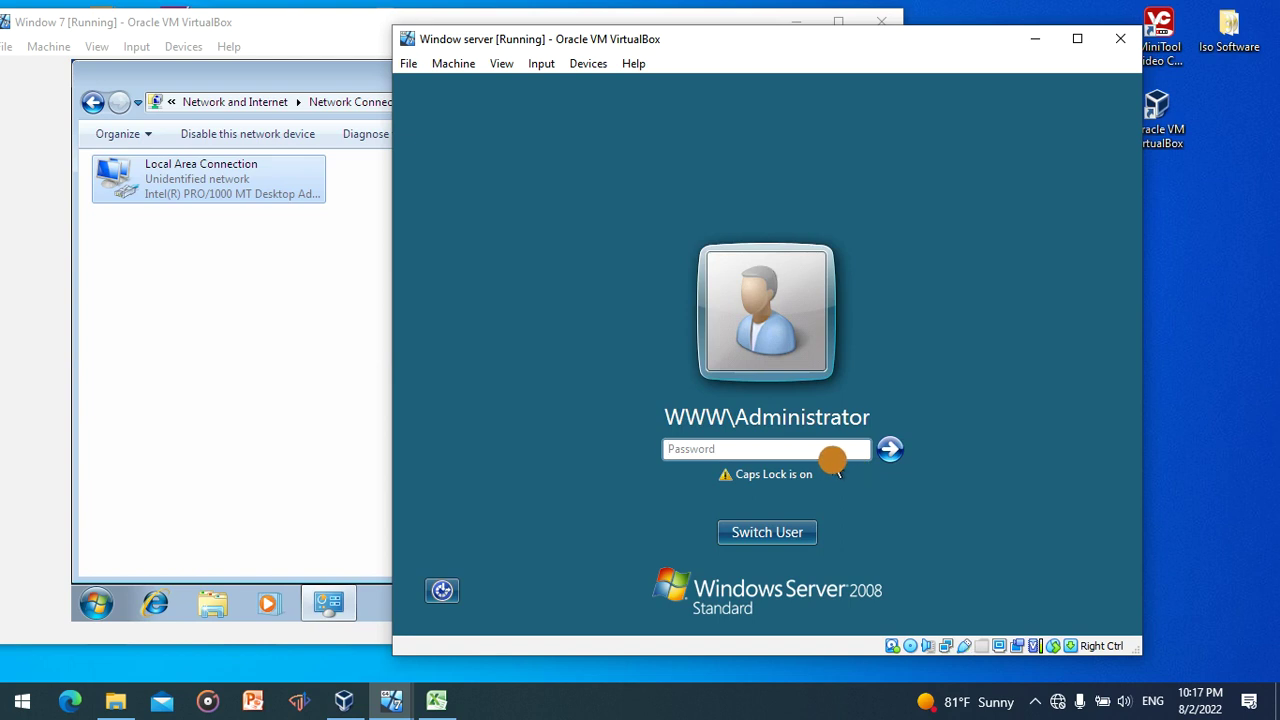
{"action": "key", "text": "Caps_Lock"}
{"action": "key", "text": "Caps_Lock"}
{"action": "key", "text": "Caps_Lock"}
{"action": "key", "text": "Caps_Lock"}
{"action": "type", "text": "***"}
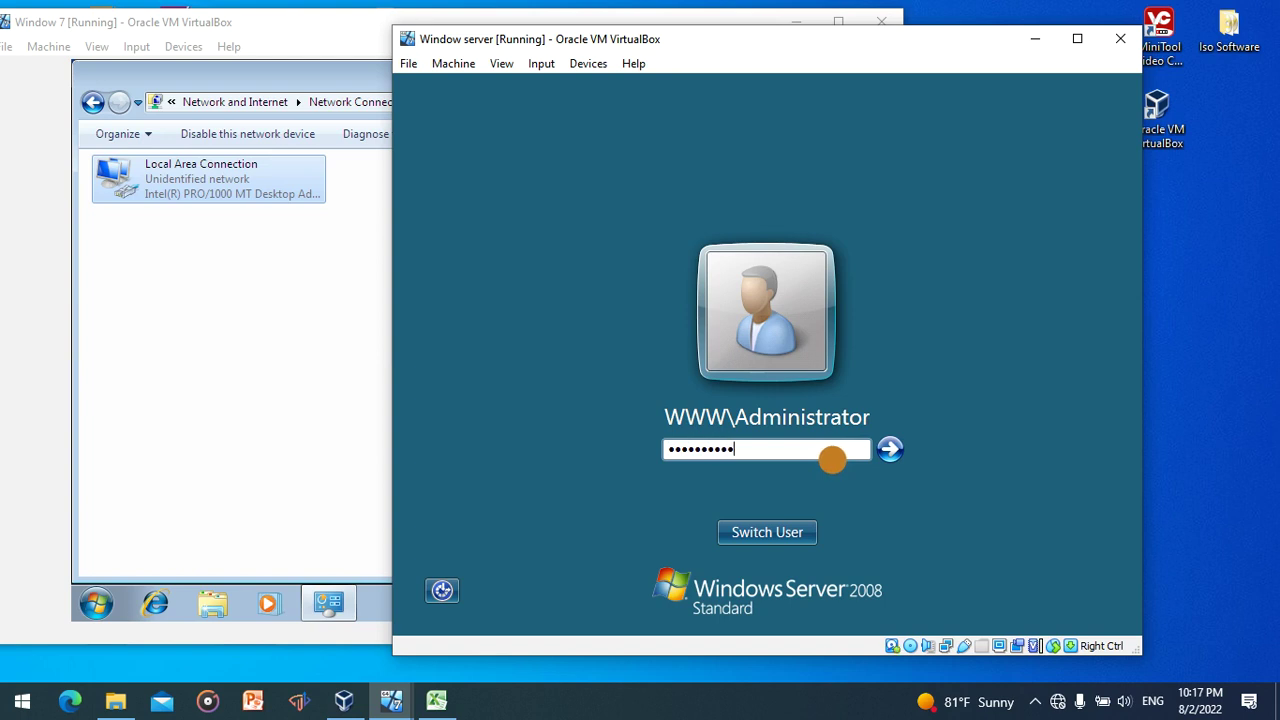
{"action": "type", "text": "*******"}
{"action": "key", "text": "Return"}
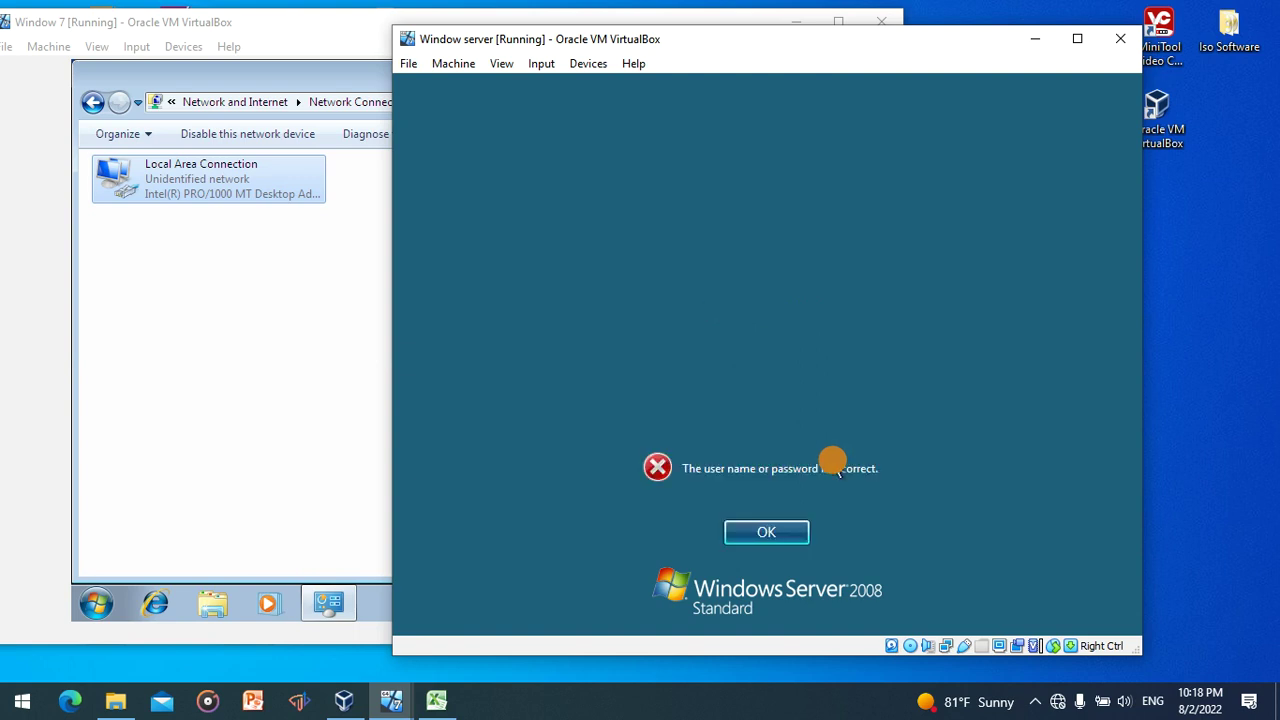
- Keep retrying the Administrator password until sign-in reaches the server desktop
{"action": "left_click", "coordinate": [779, 532]}
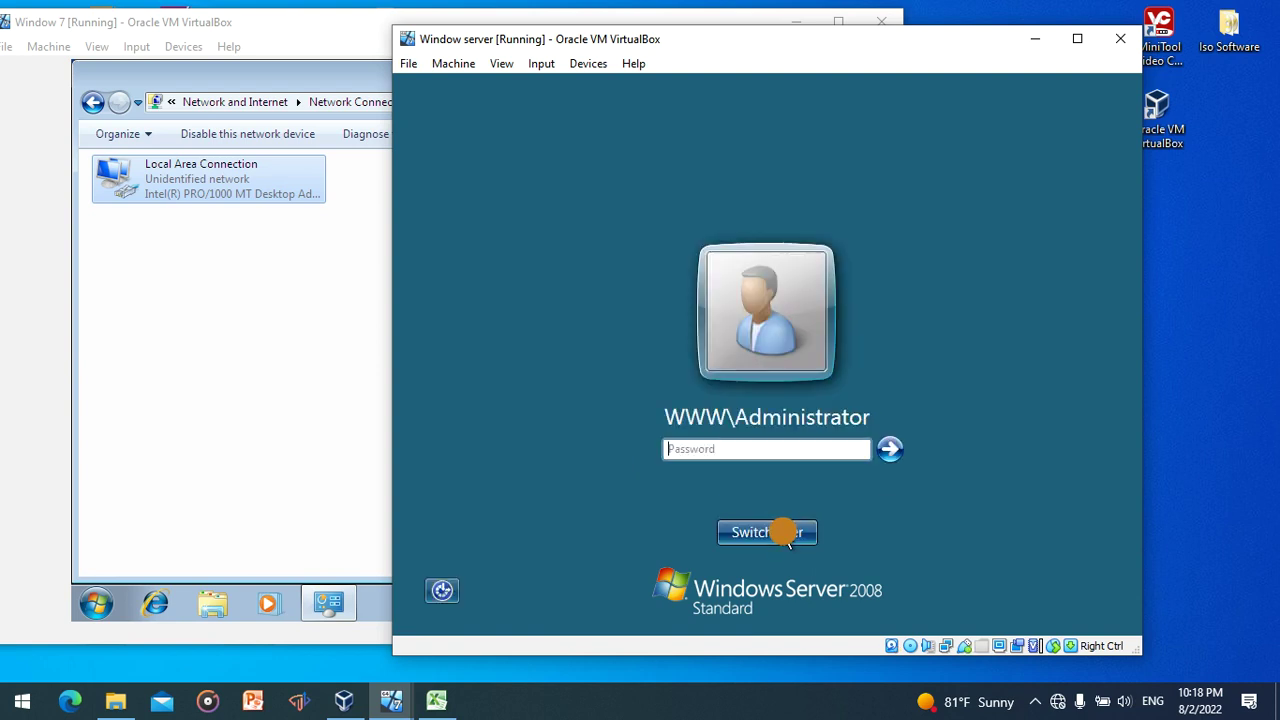
{"action": "type", "text": "P@ssw"}
{"action": "key", "text": "Return"}
{"action": "left_click", "coordinate": [782, 533]}
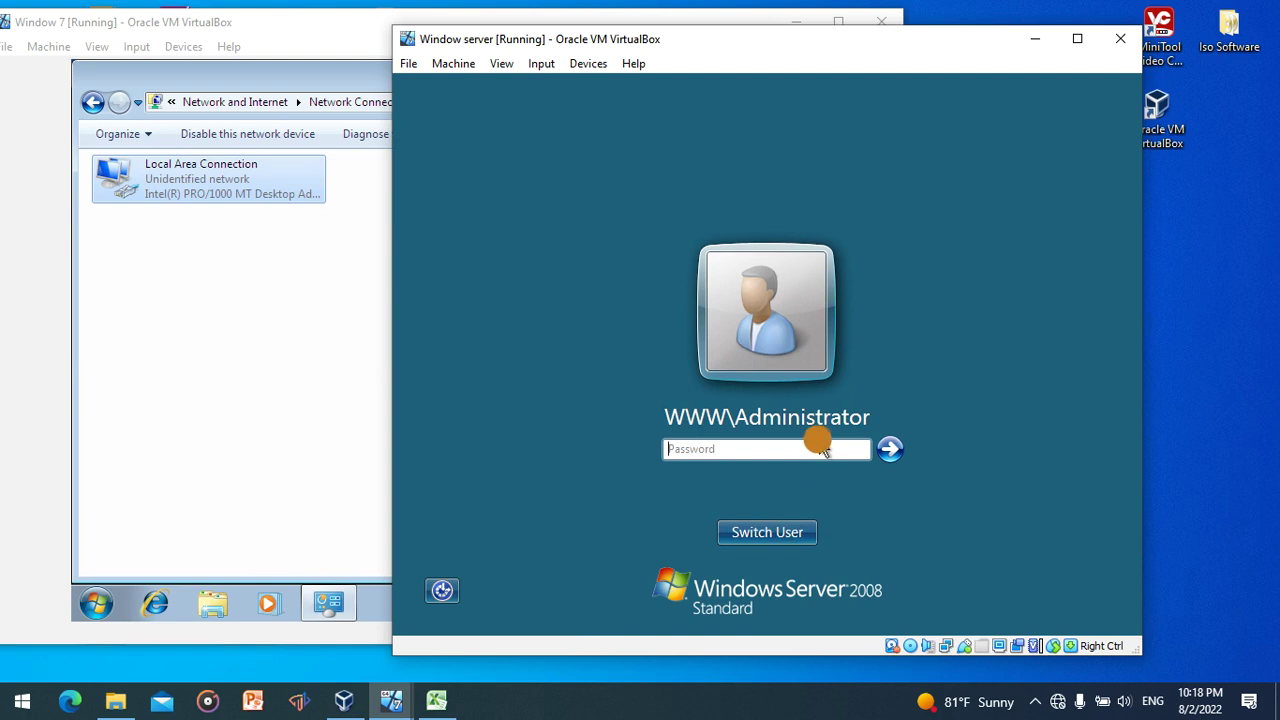
{"action": "left_click", "coordinate": [812, 445]}
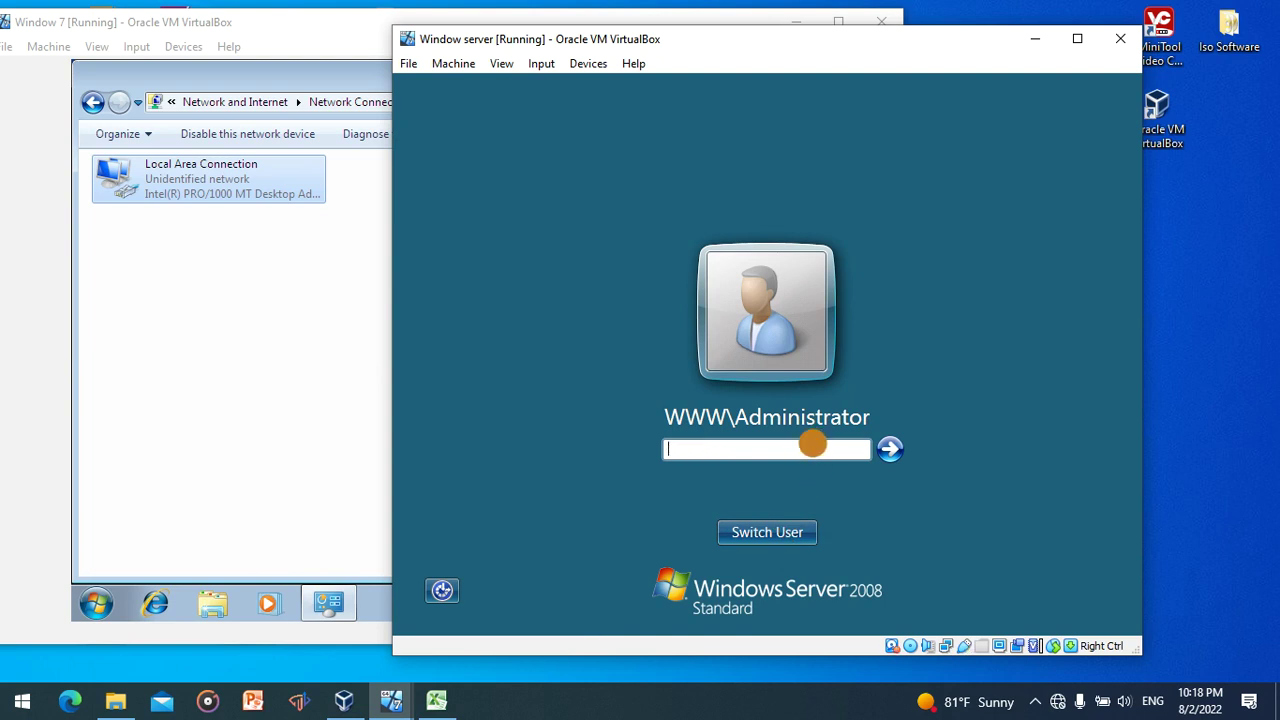
{"action": "type", "text": "**********"}
{"action": "key", "text": "Return"}
{"action": "left_click", "coordinate": [787, 533]}
{"action": "type", "text": "********"}
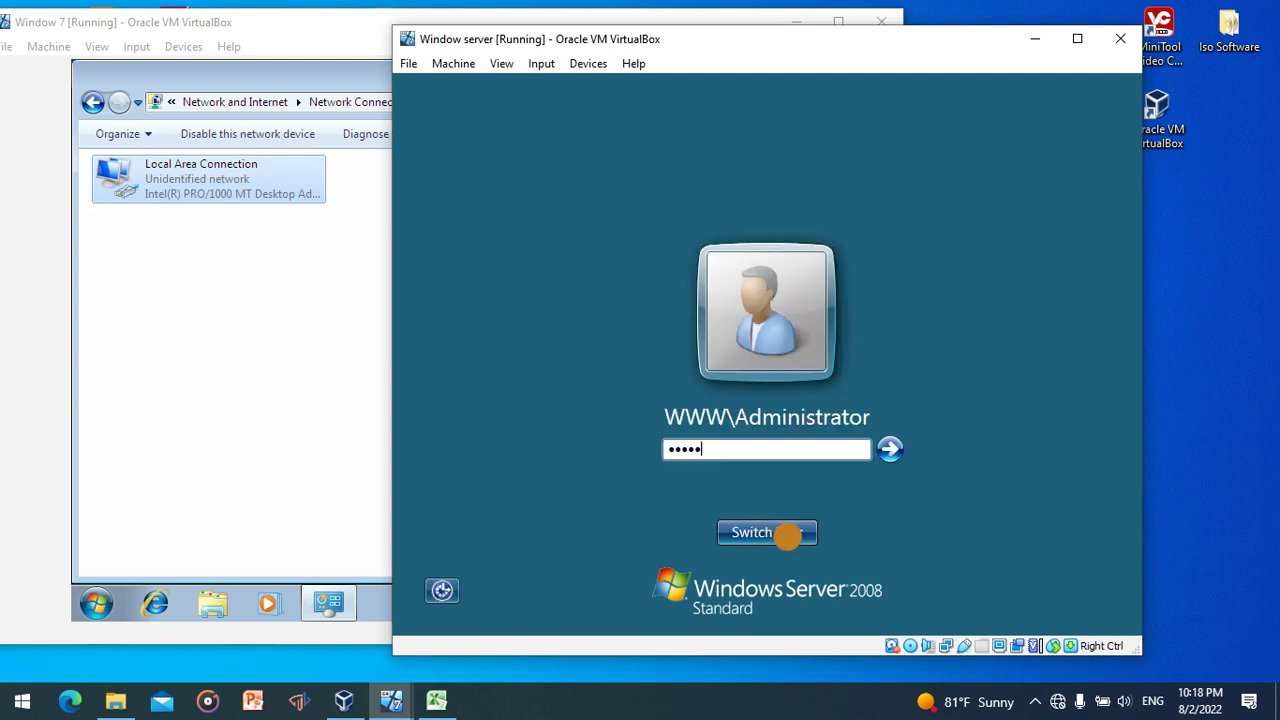
{"action": "key", "text": "Return"}
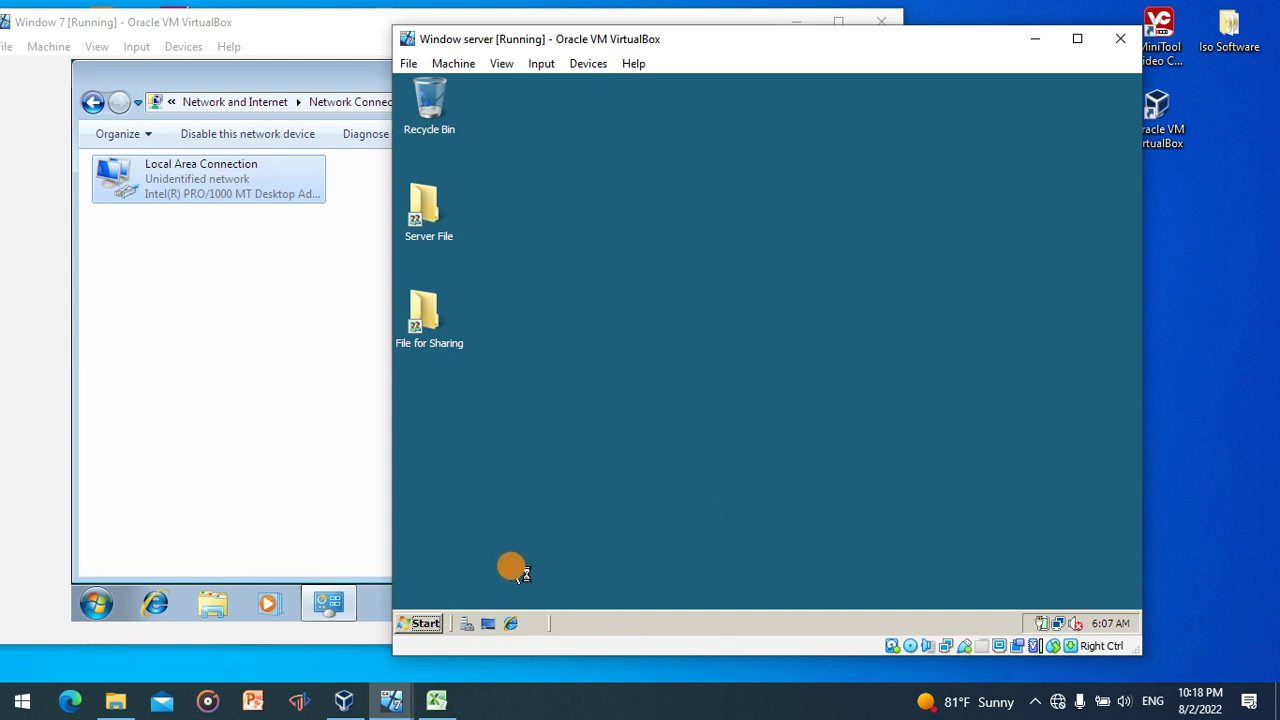
- Close Initial Configuration Tasks and Server Manager, then switch to the Windows 7 client VM
{"action": "left_click", "coordinate": [425, 623]}
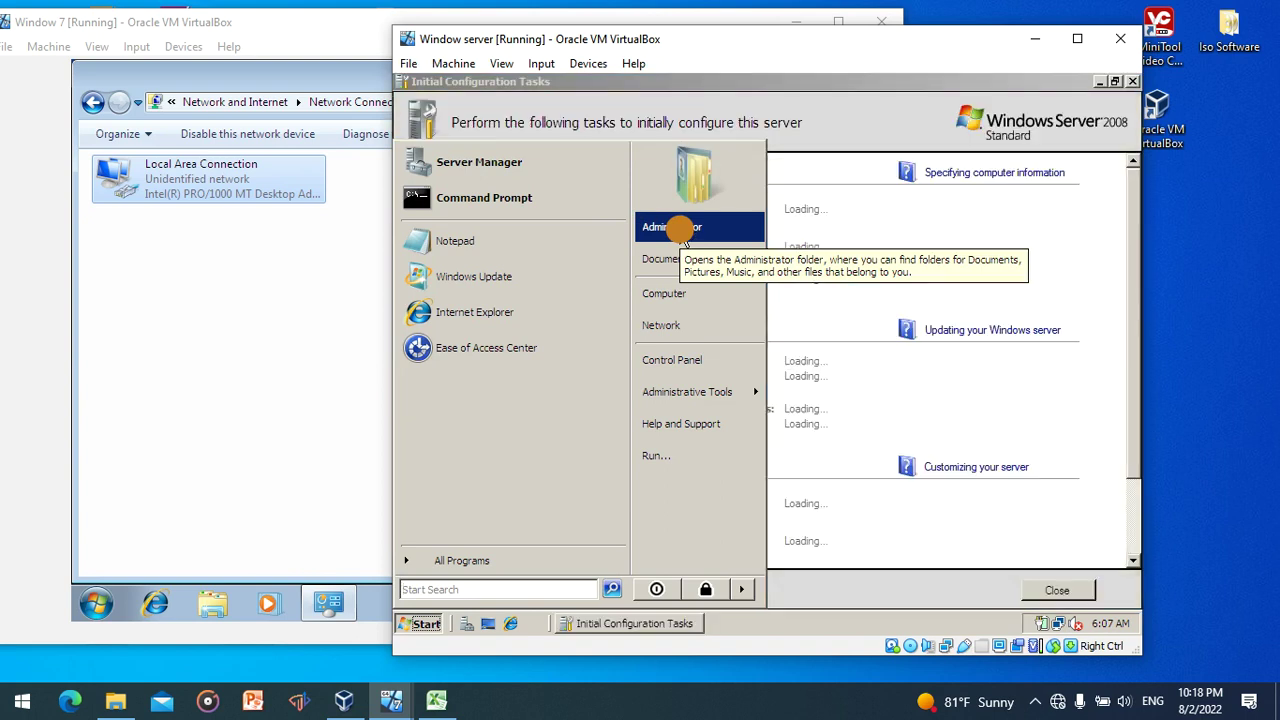
{"action": "left_click", "coordinate": [1132, 81]}
{"action": "right_click", "coordinate": [738, 190]}
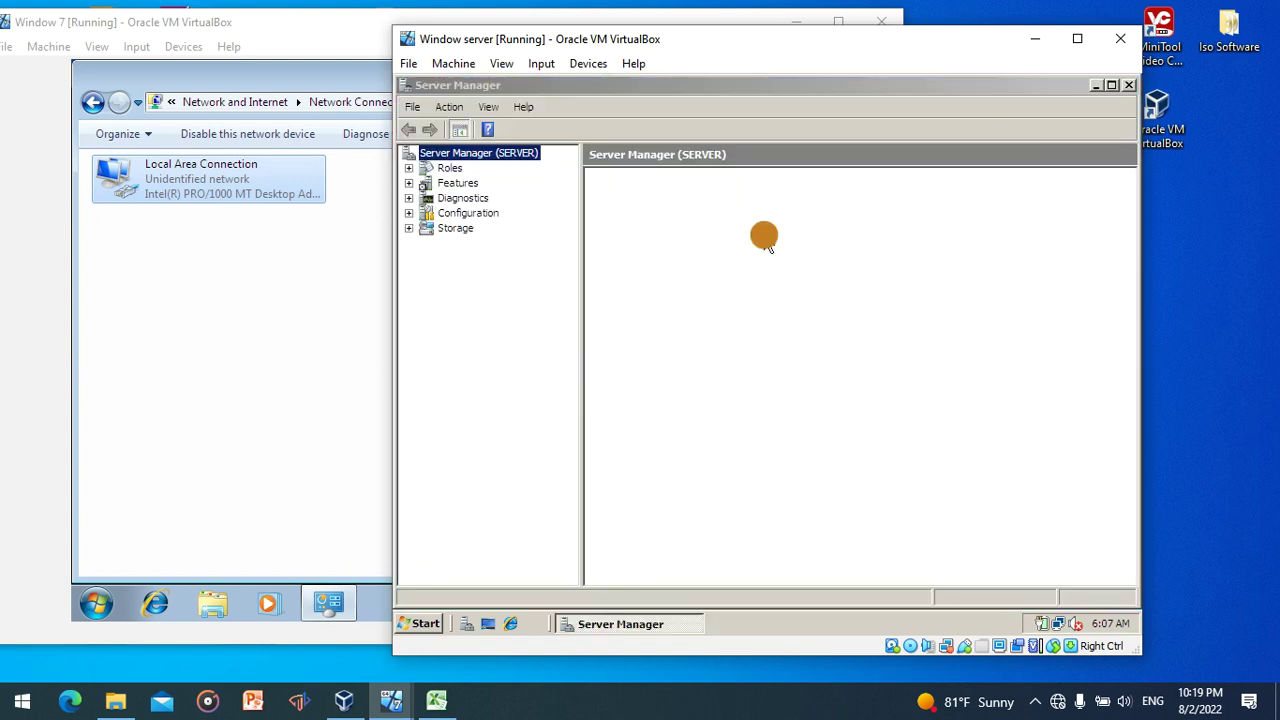
{"action": "left_click", "coordinate": [1129, 86]}
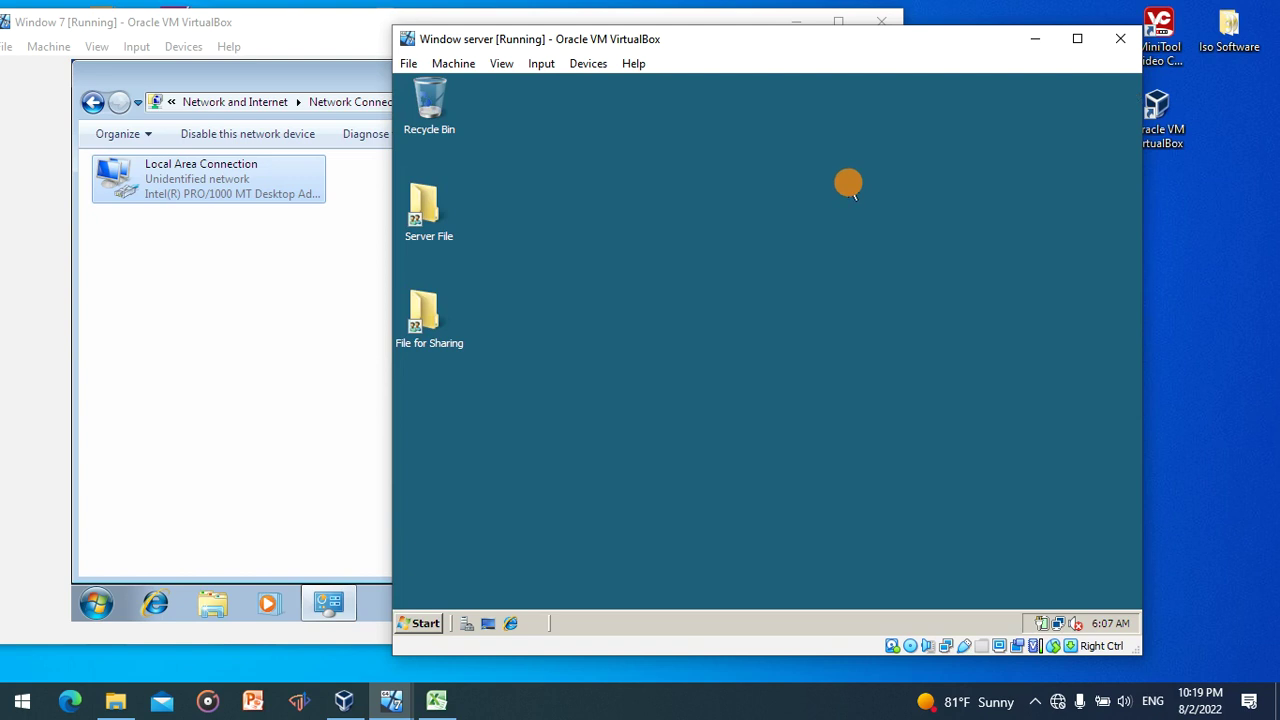
{"action": "left_click", "coordinate": [268, 304]}
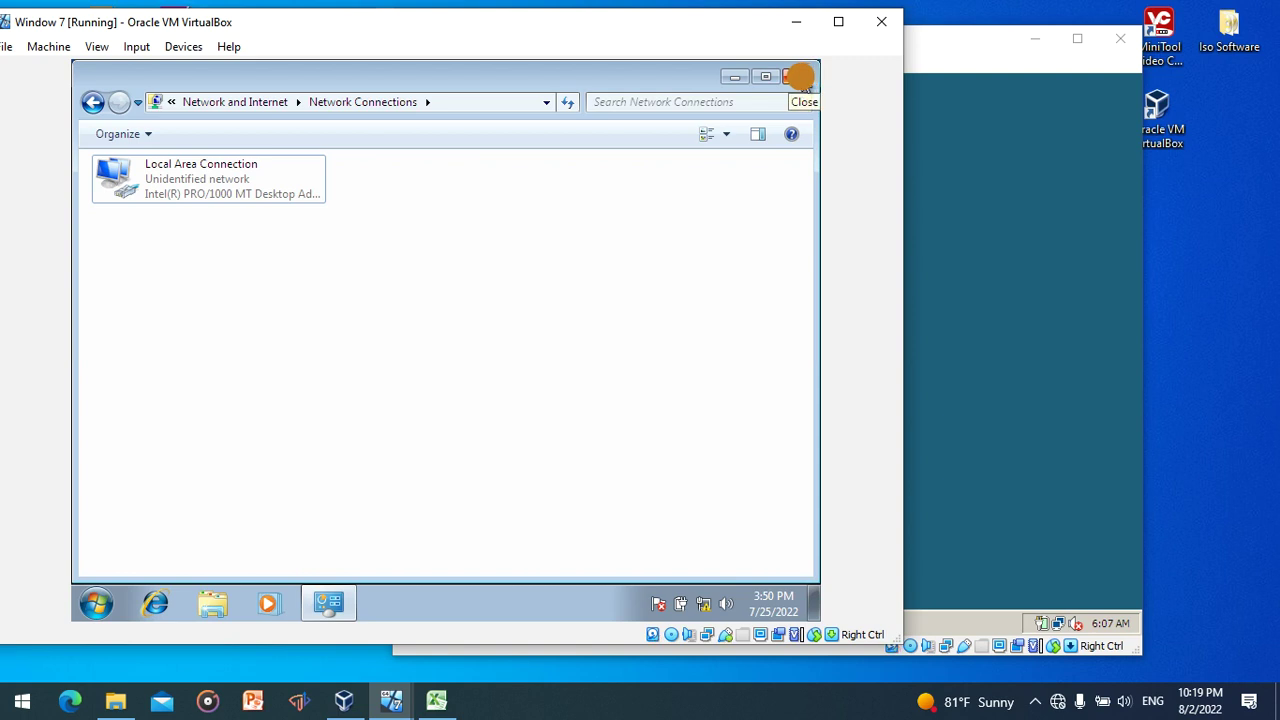
- Close the client's Network Connections window and refresh the server desktop
{"action": "left_click", "coordinate": [803, 78]}
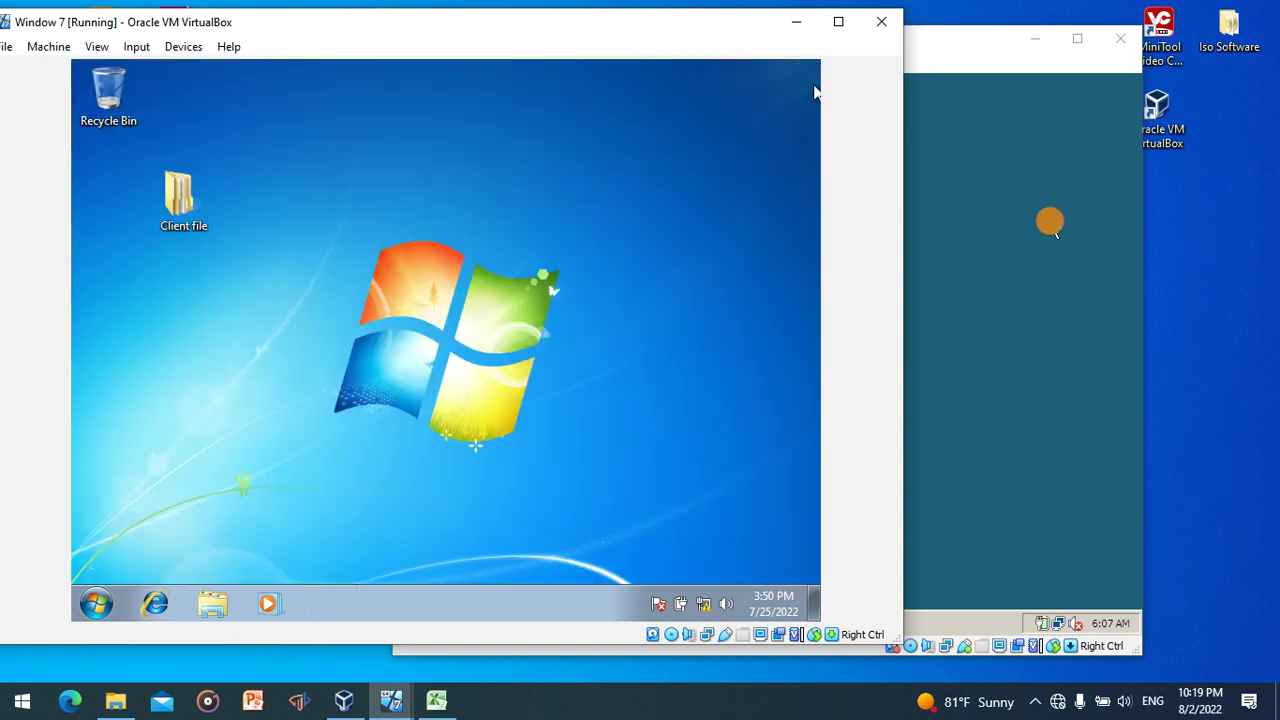
{"action": "left_click", "coordinate": [1049, 224]}
{"action": "right_click", "coordinate": [809, 301]}
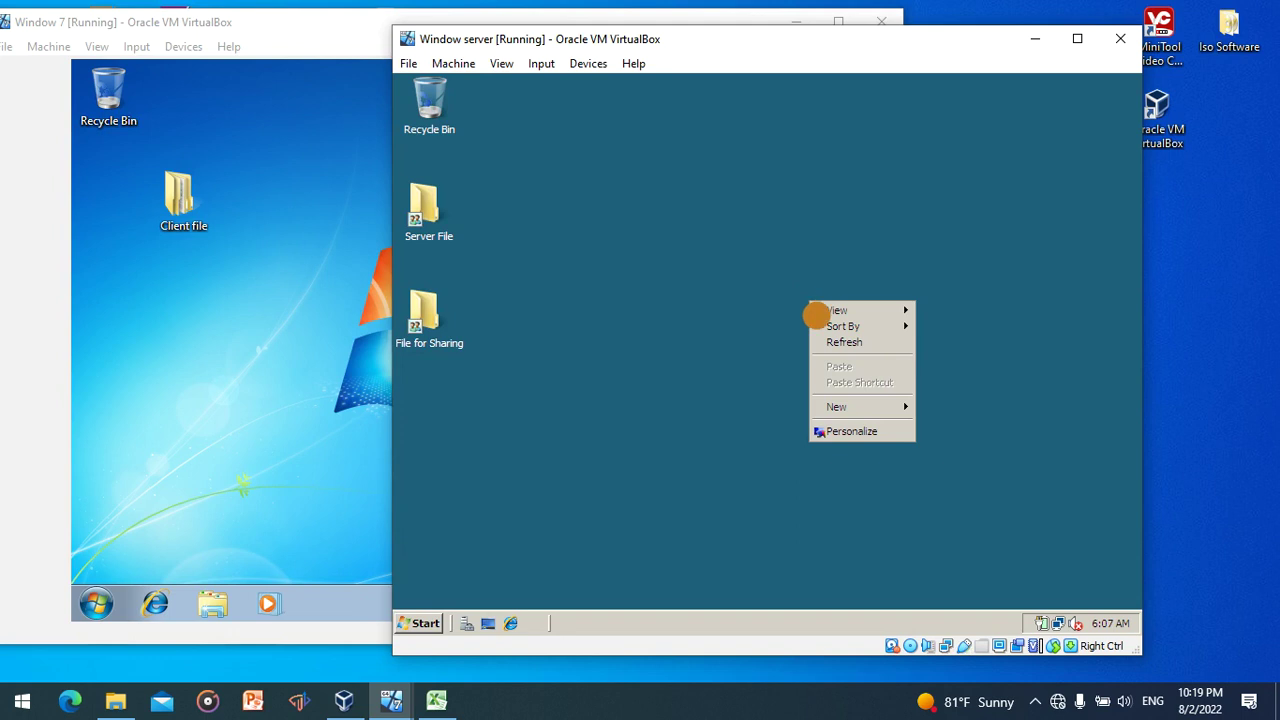
{"action": "left_click", "coordinate": [826, 342]}
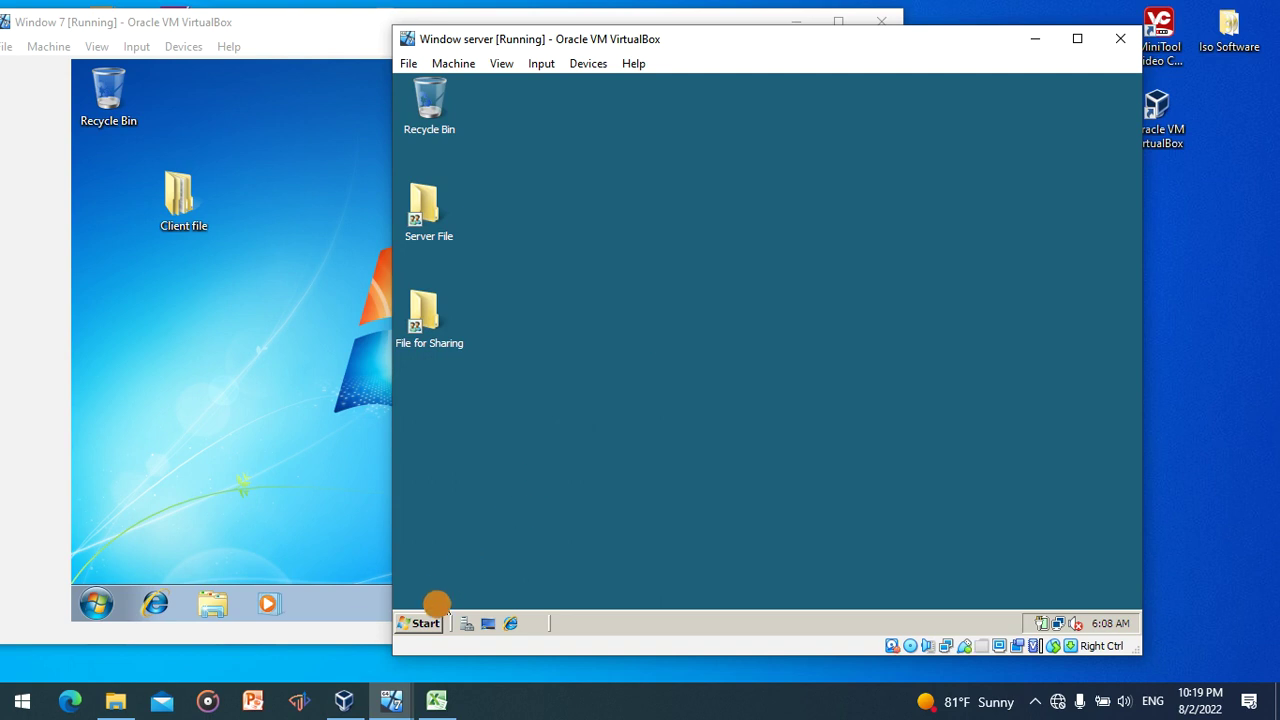
{"action": "left_click", "coordinate": [425, 622]}
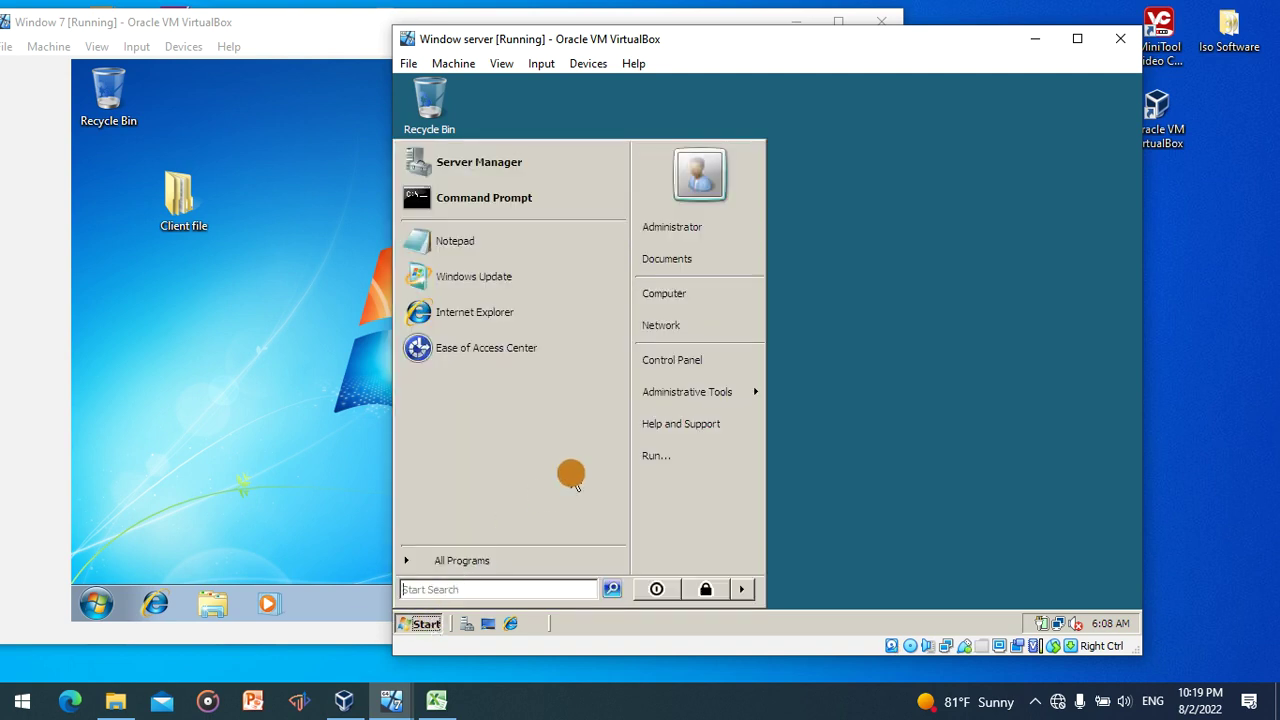
{"action": "left_click", "coordinate": [200, 374]}
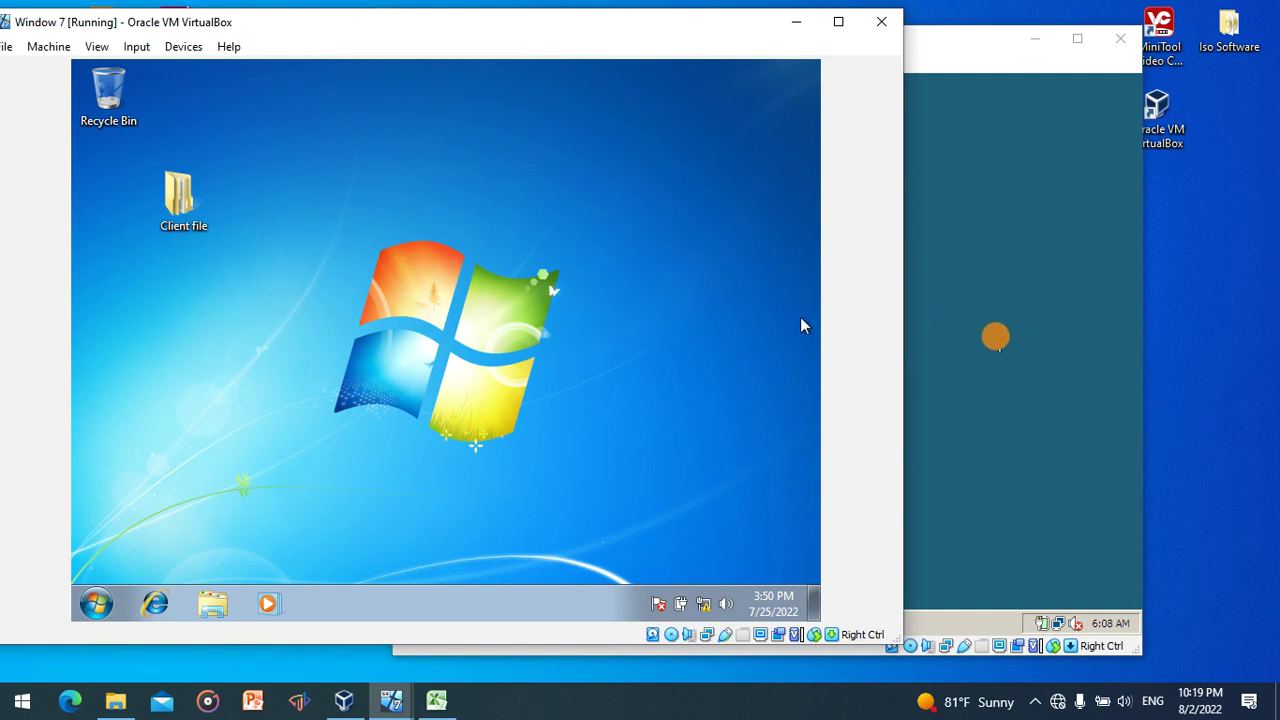
{"action": "left_click", "coordinate": [997, 343]}
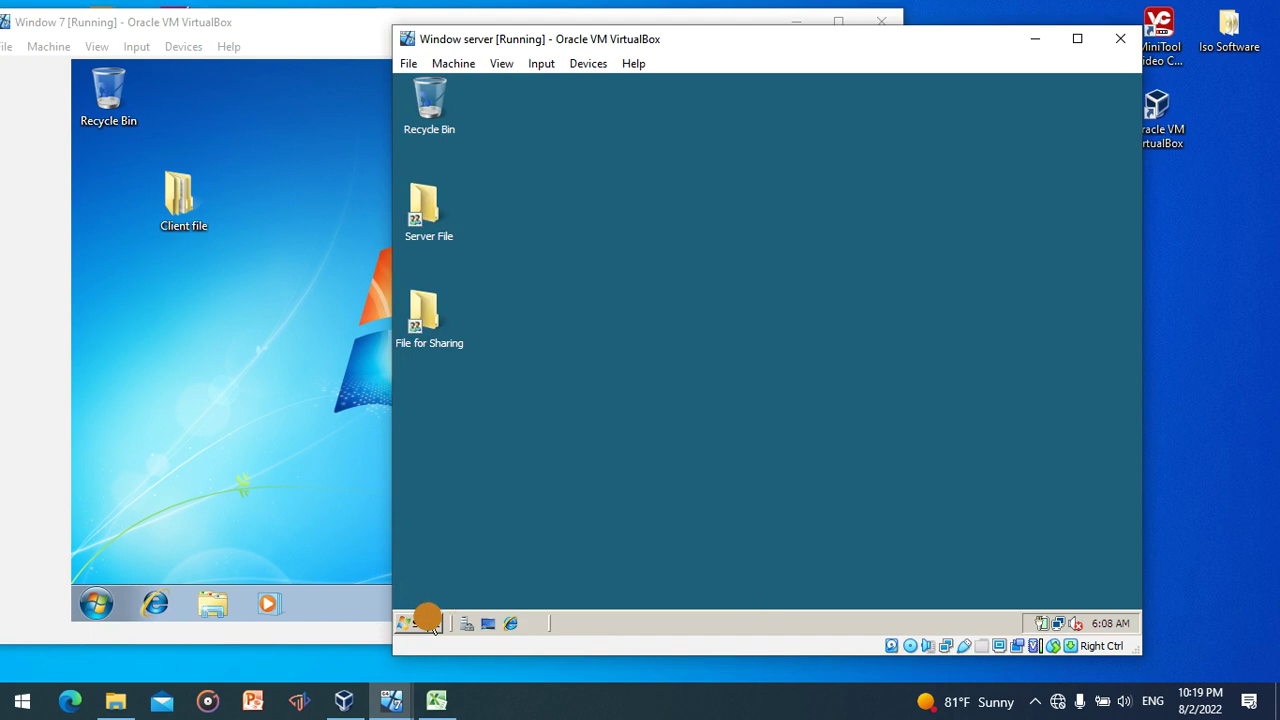
{"action": "left_click", "coordinate": [420, 623]}
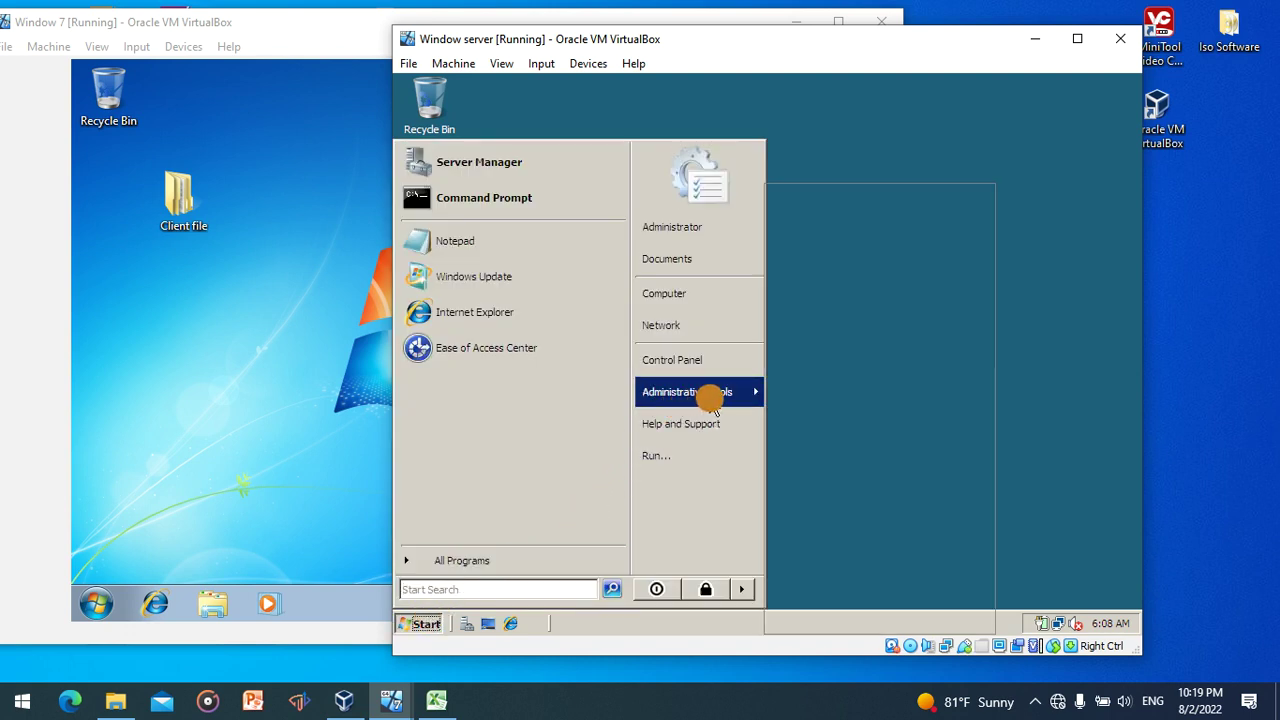
{"action": "mouse_move", "coordinate": [712, 400]}
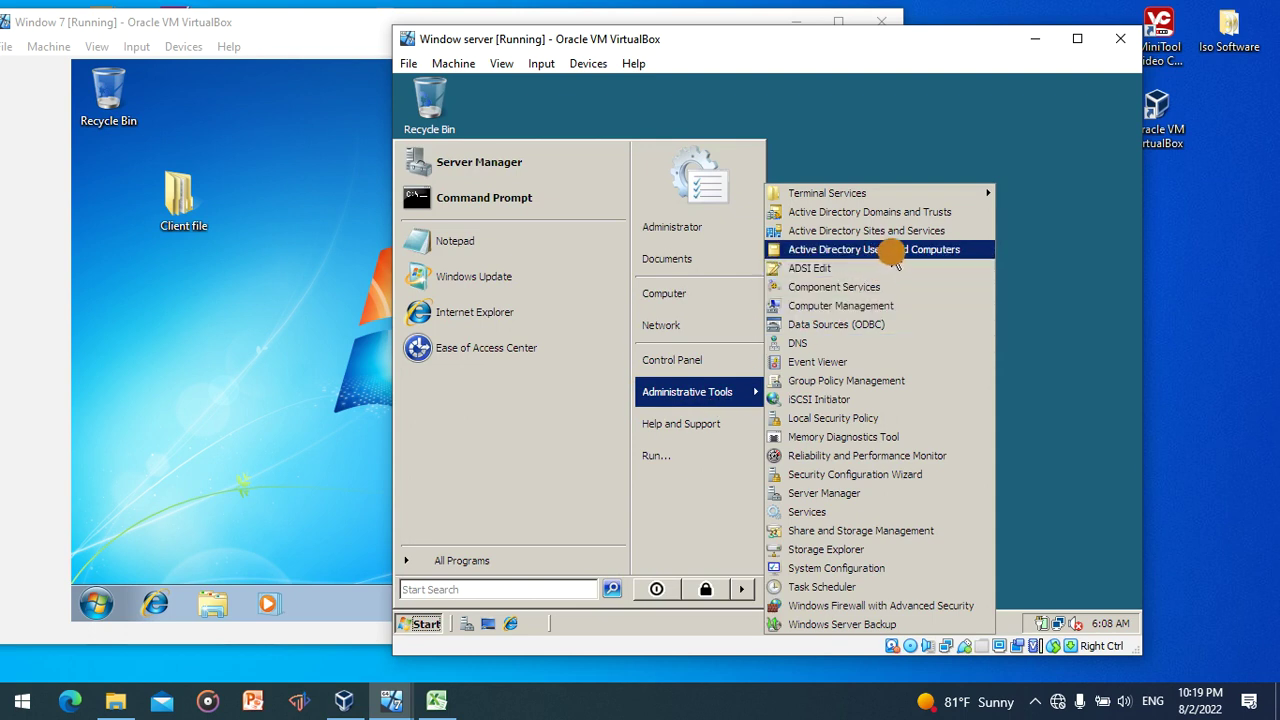
{"action": "left_click", "coordinate": [893, 258]}
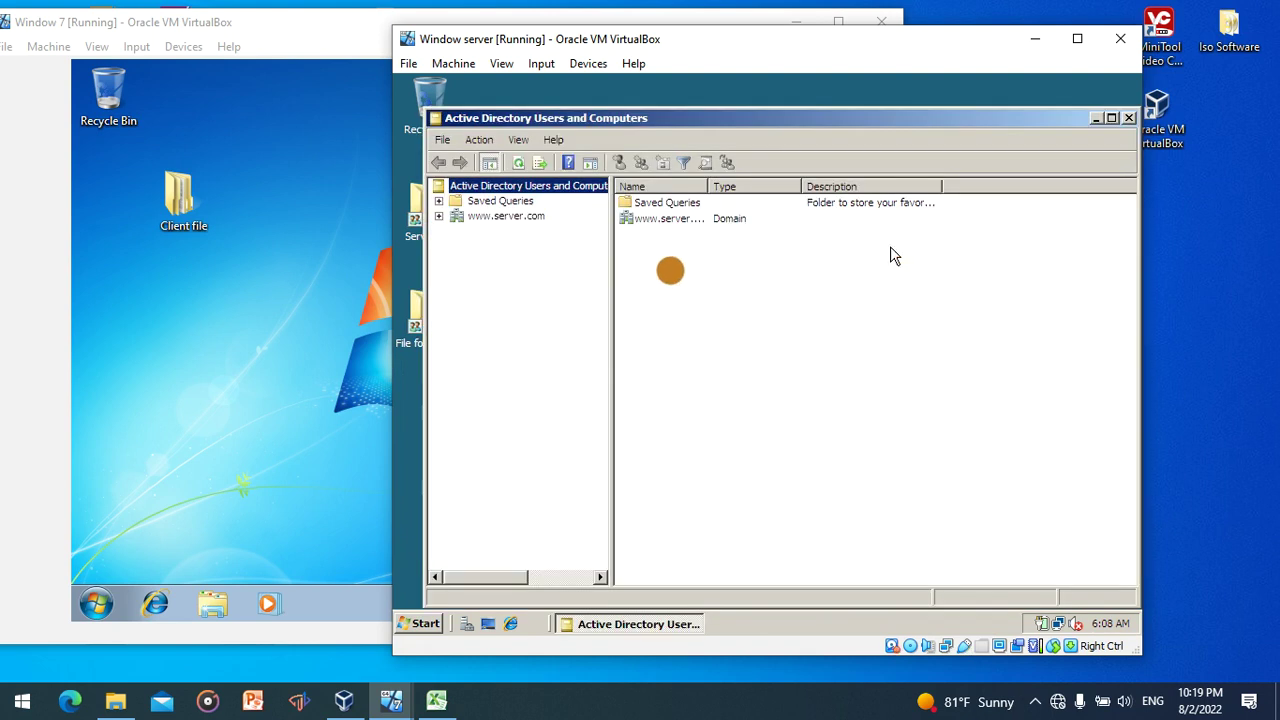
{"action": "left_click", "coordinate": [510, 216]}
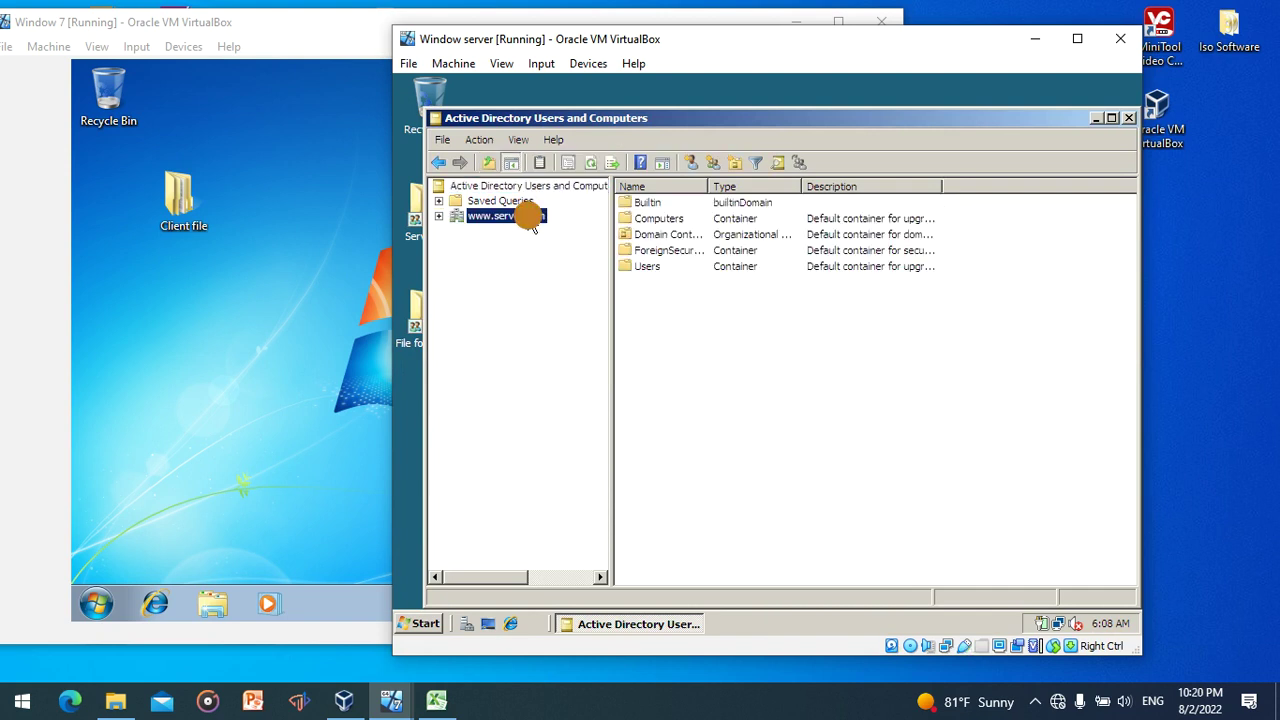
{"action": "right_click", "coordinate": [527, 216]}
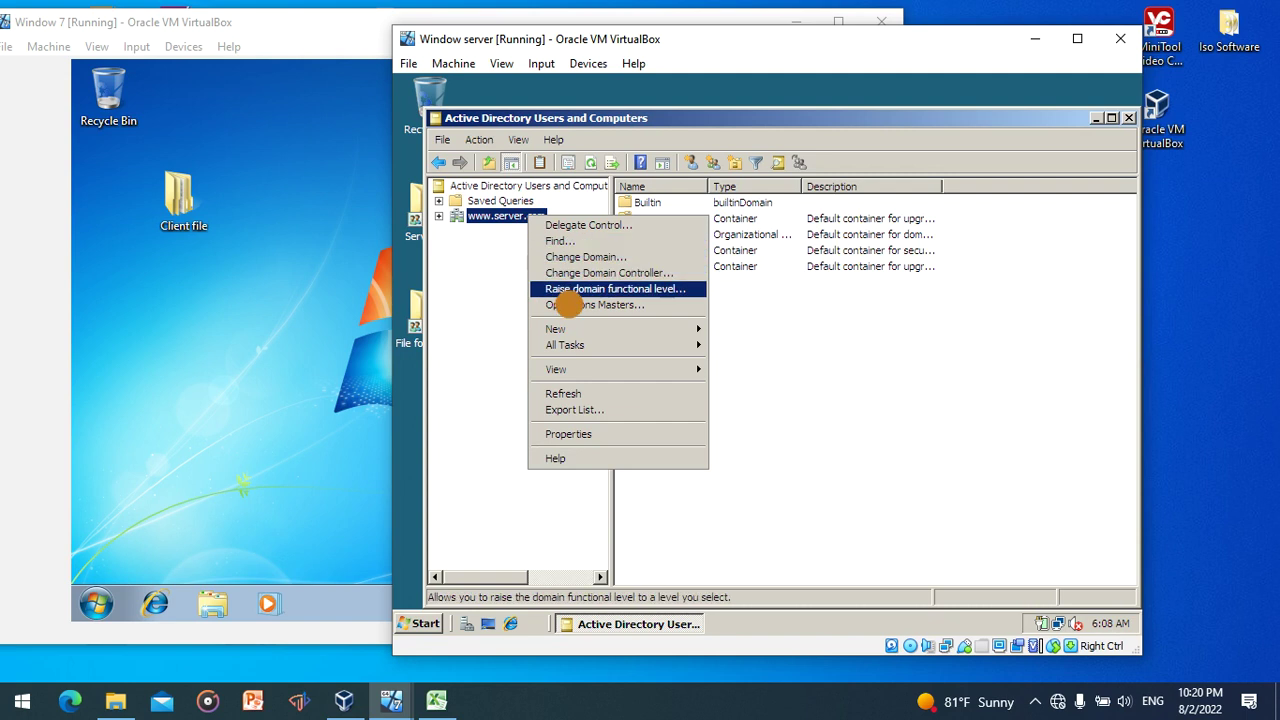
{"action": "mouse_move", "coordinate": [581, 337]}
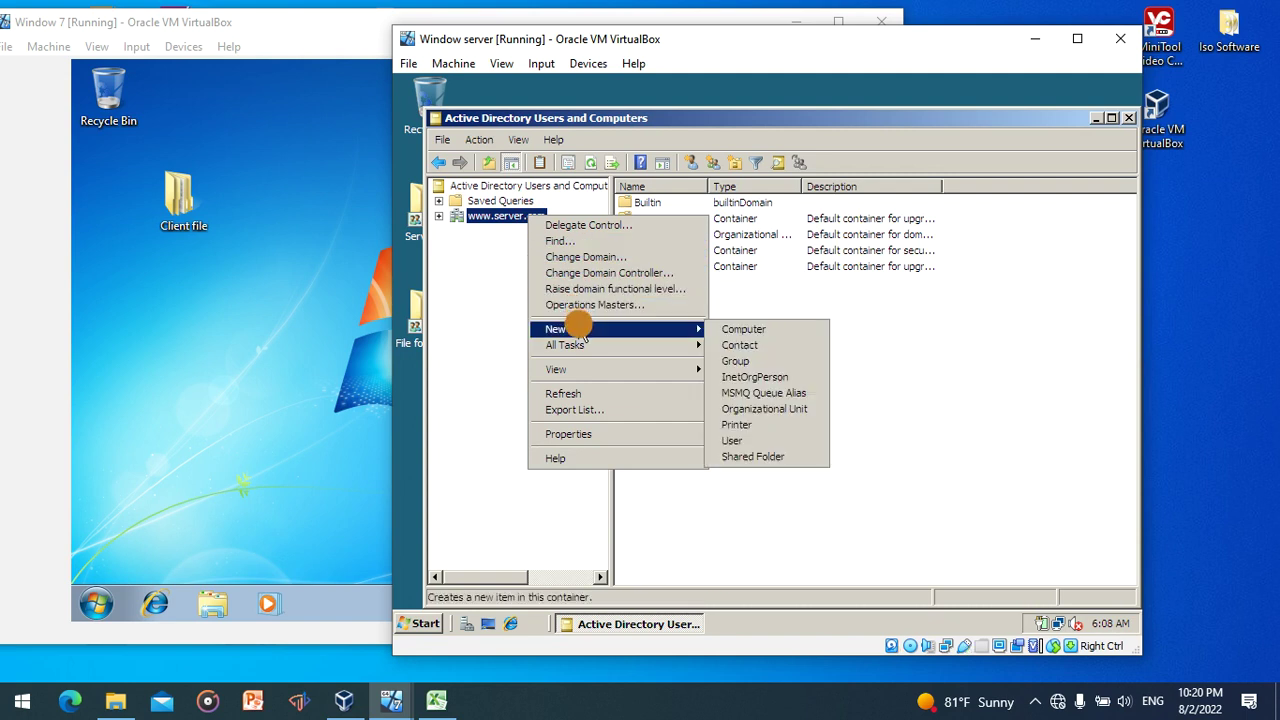
{"action": "left_click", "coordinate": [757, 441]}
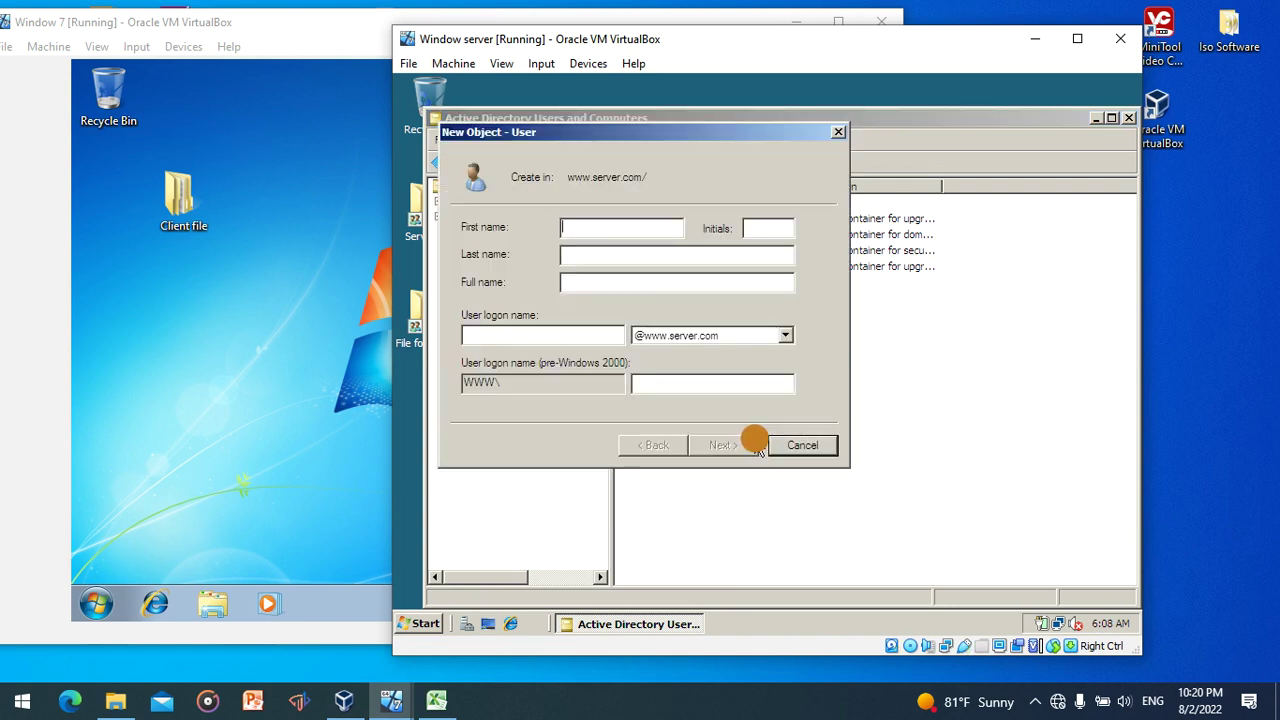
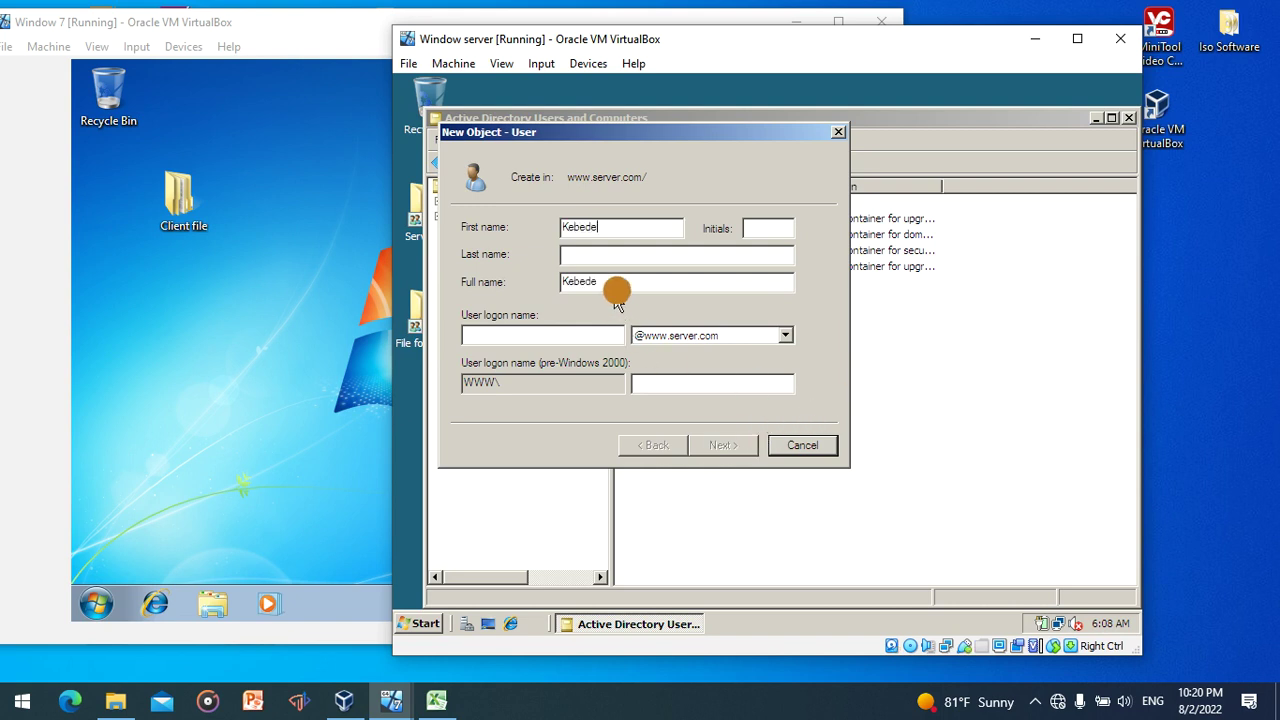
- Enter the new user's first name, last name and logon name, then continue to the password page
{"action": "left_click", "coordinate": [655, 255]}
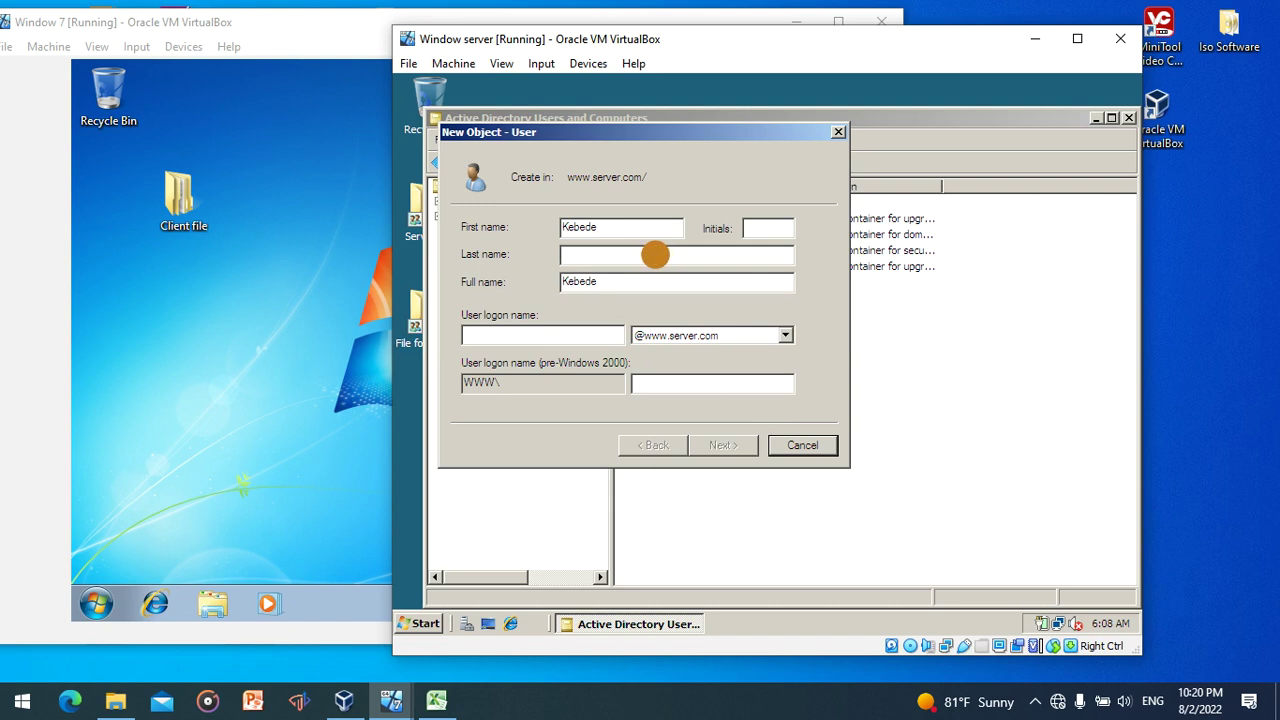
{"action": "left_click", "coordinate": [609, 332]}
{"action": "type", "text": "k"}
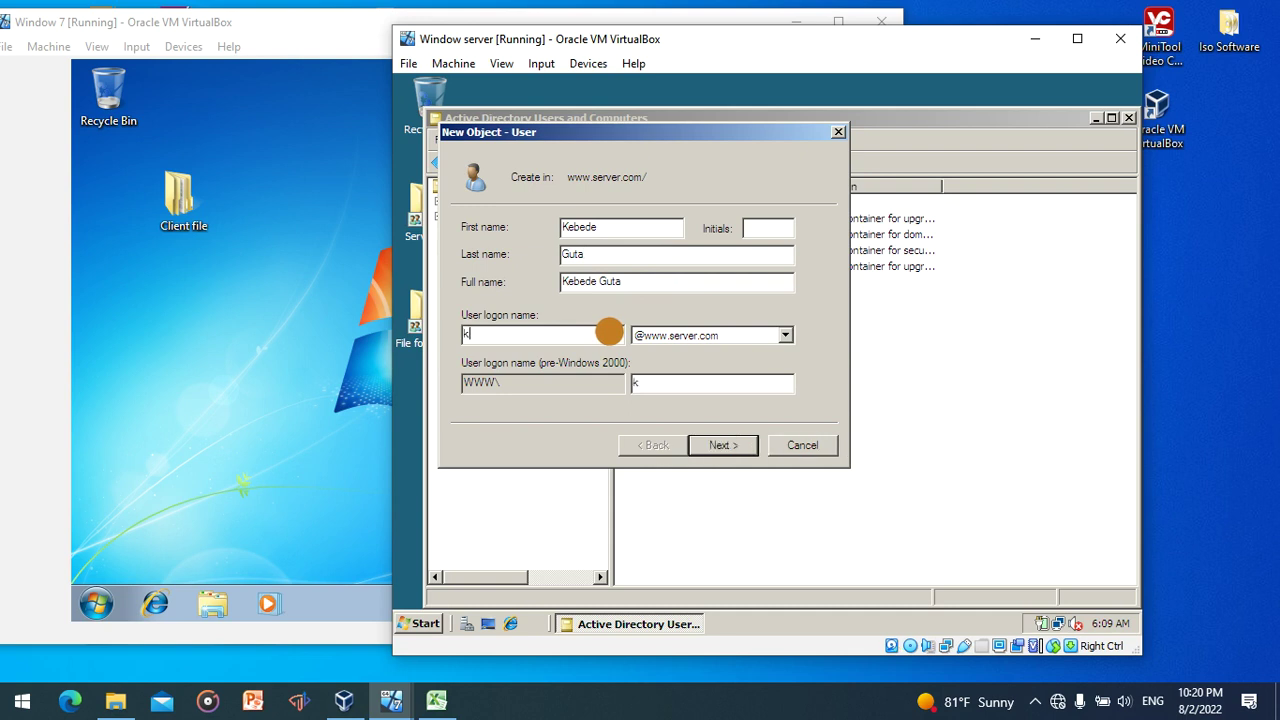
{"action": "type", "text": "ebede"}
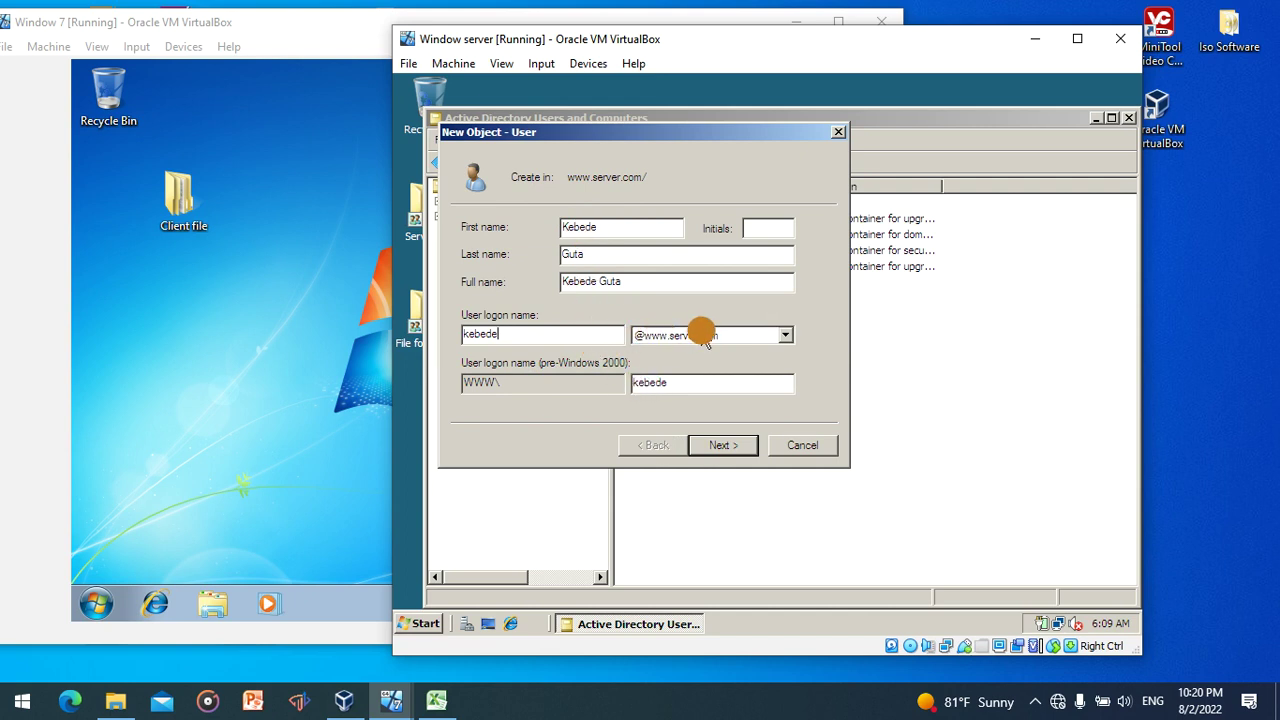
{"action": "left_click", "coordinate": [728, 445]}
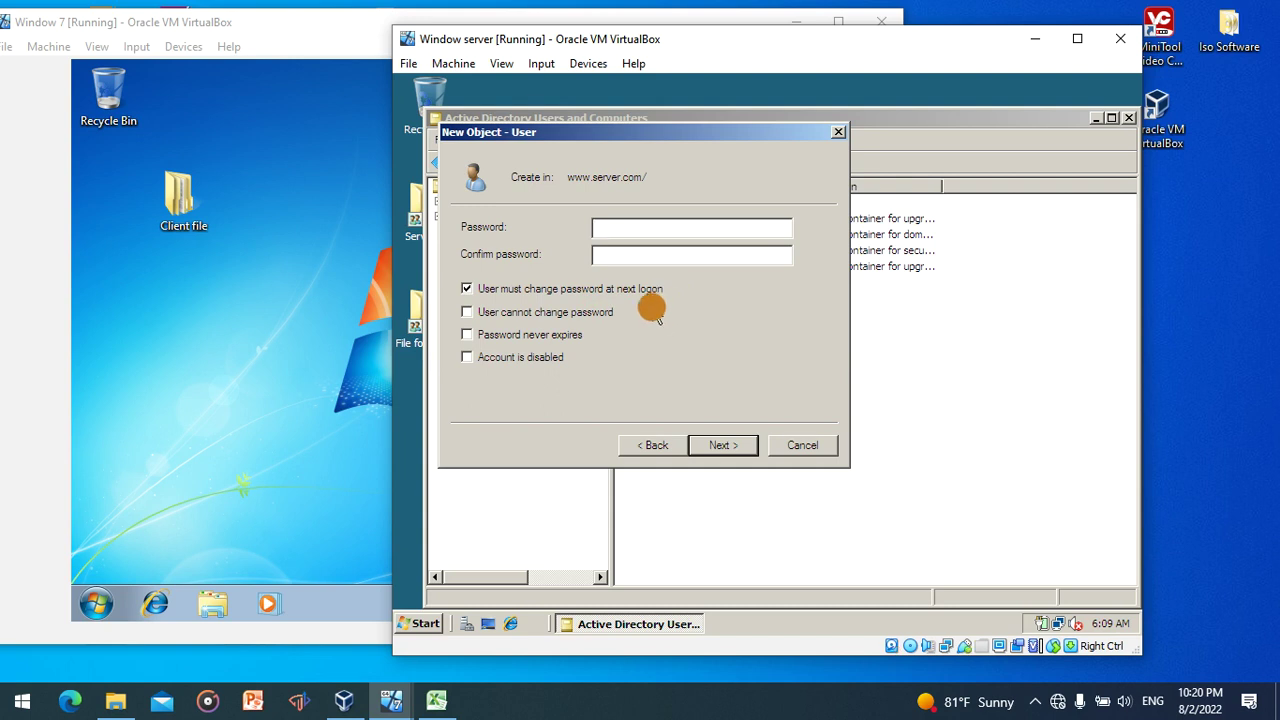
- Enter and confirm the user's password, clear 'must change at next logon', enable 'User cannot change password'
{"action": "left_click", "coordinate": [468, 289]}
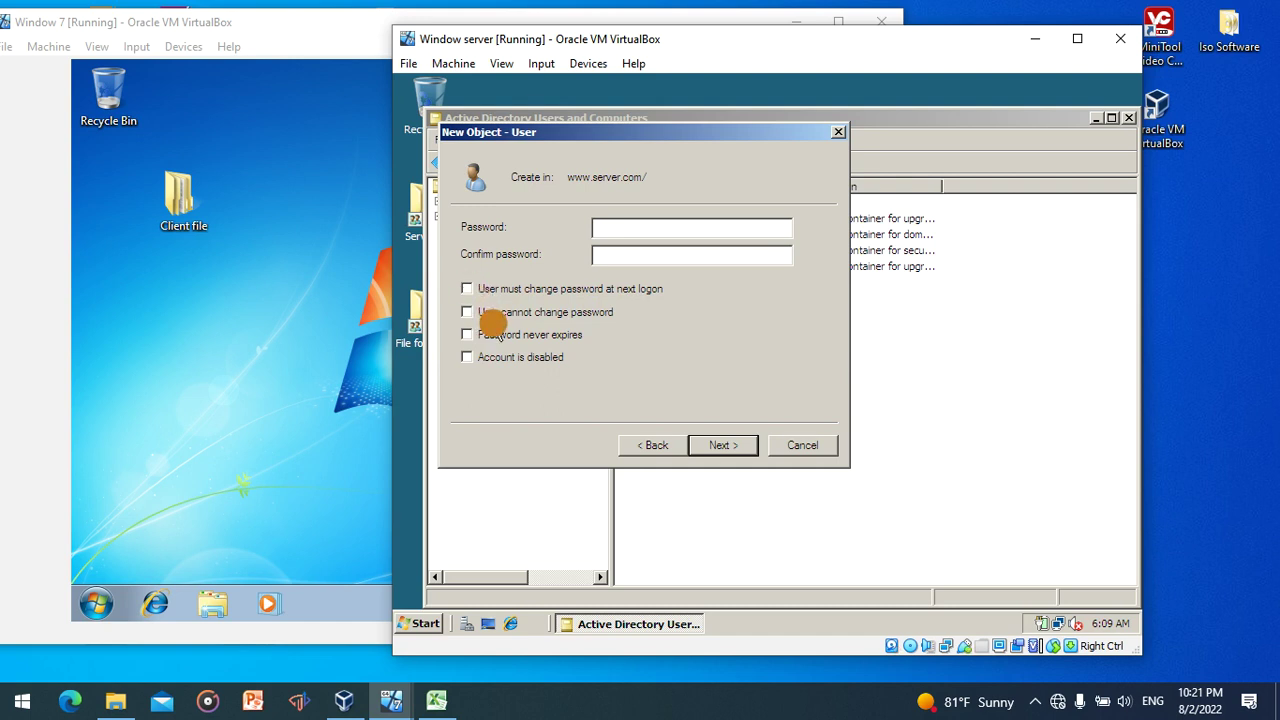
{"action": "left_click", "coordinate": [468, 312]}
{"action": "left_click", "coordinate": [468, 312]}
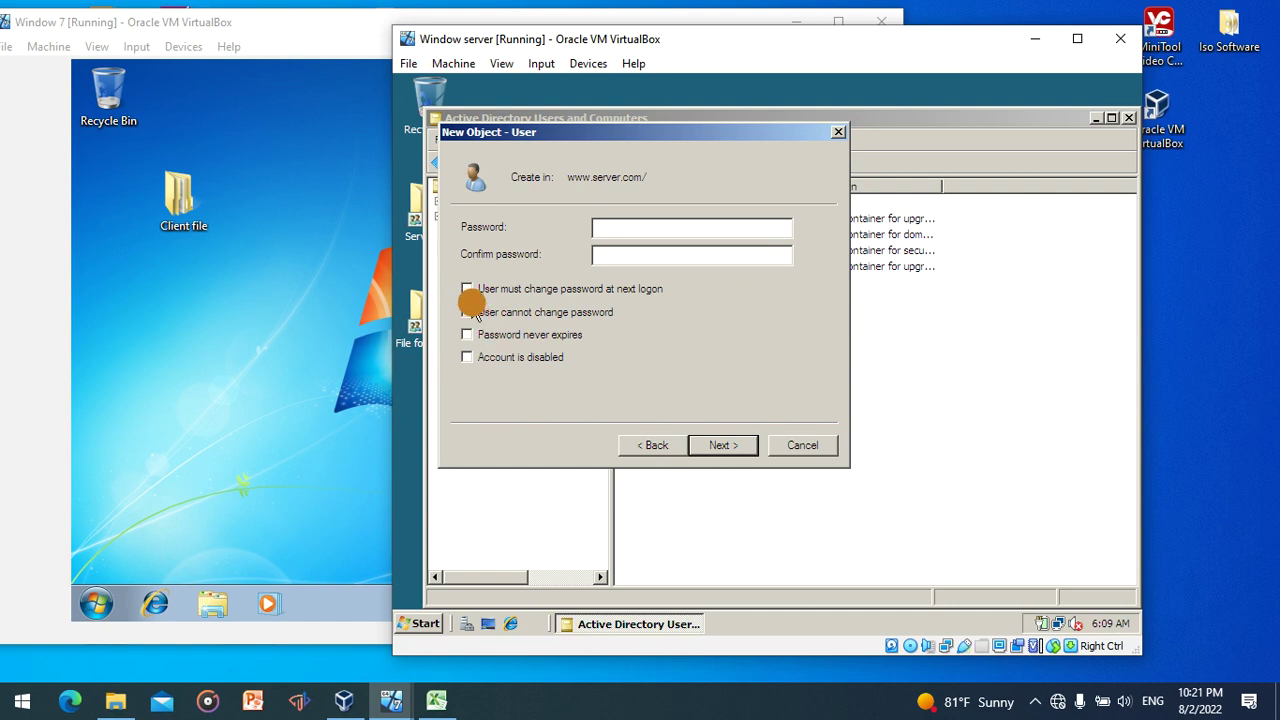
{"action": "left_click", "coordinate": [673, 228]}
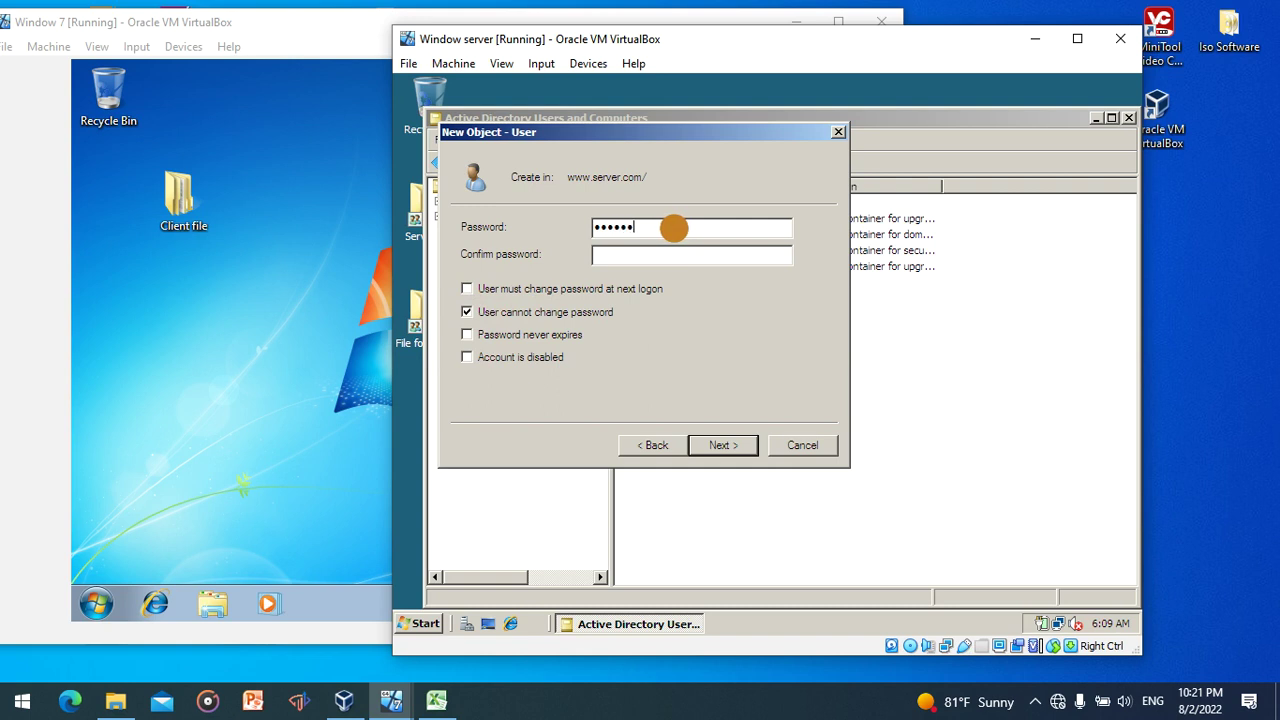
{"action": "left_click", "coordinate": [628, 256]}
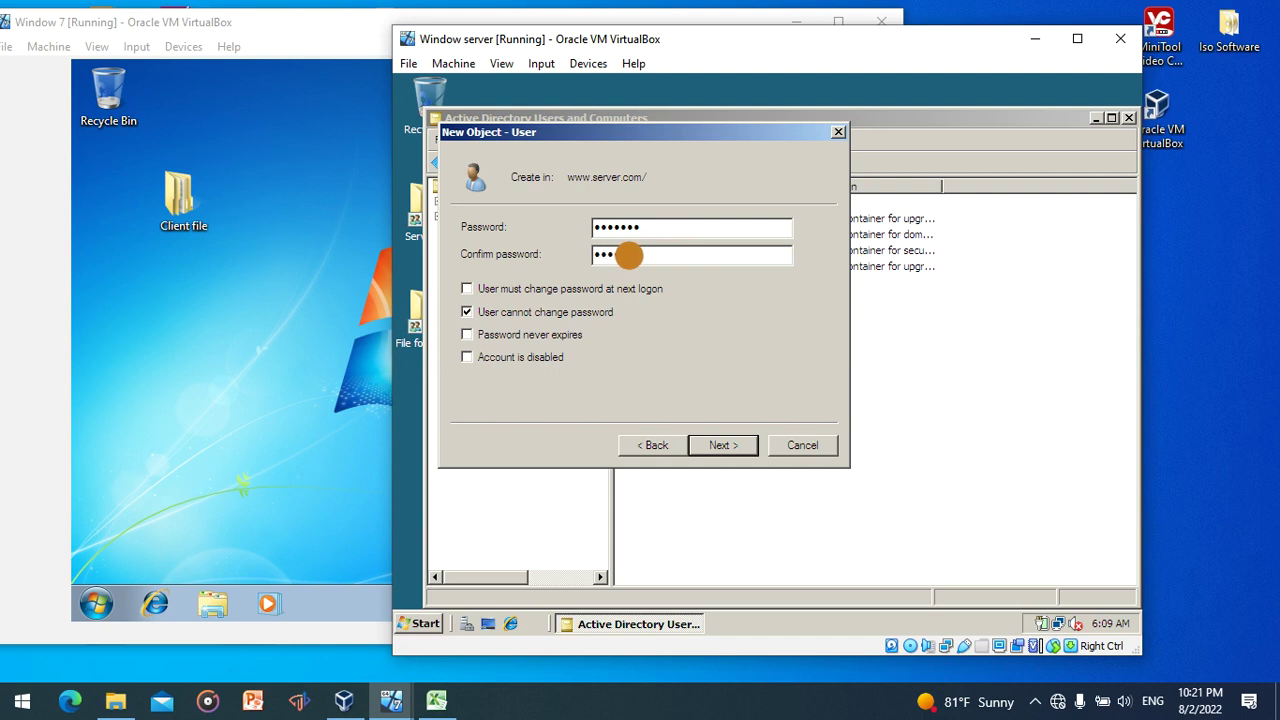
{"action": "type", "text": "Abc@123"}
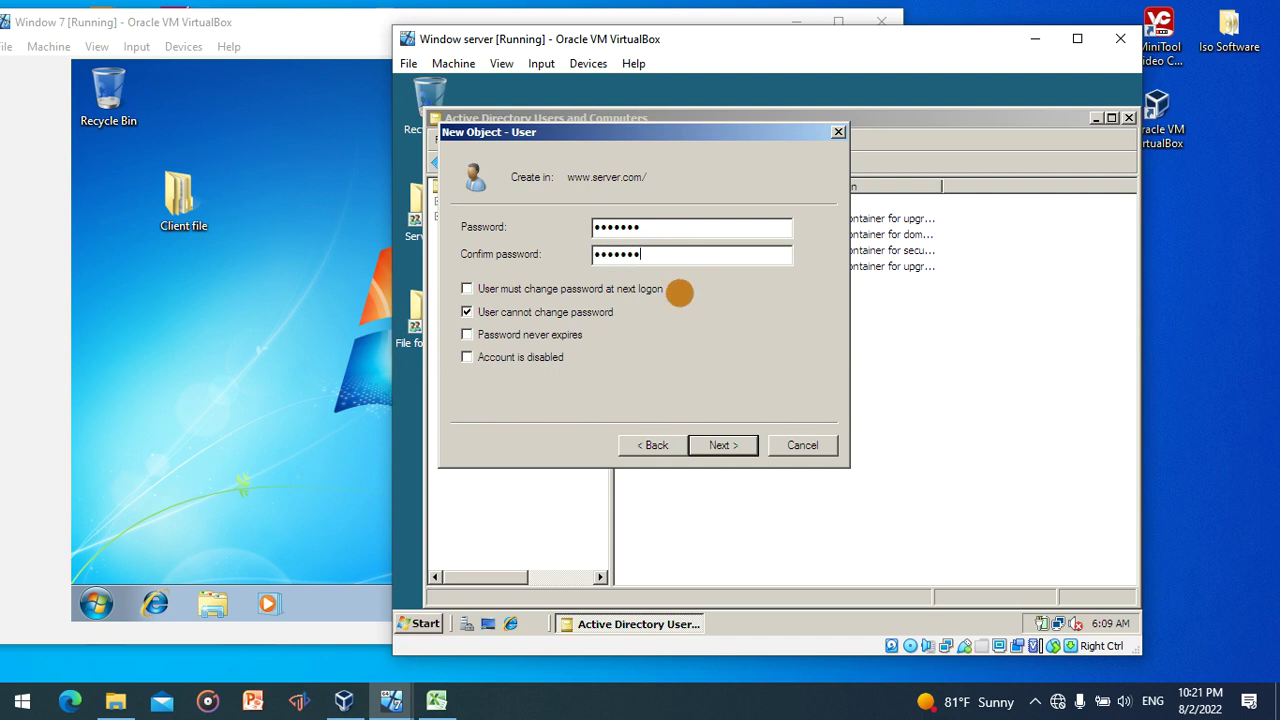
{"action": "left_click", "coordinate": [731, 445]}
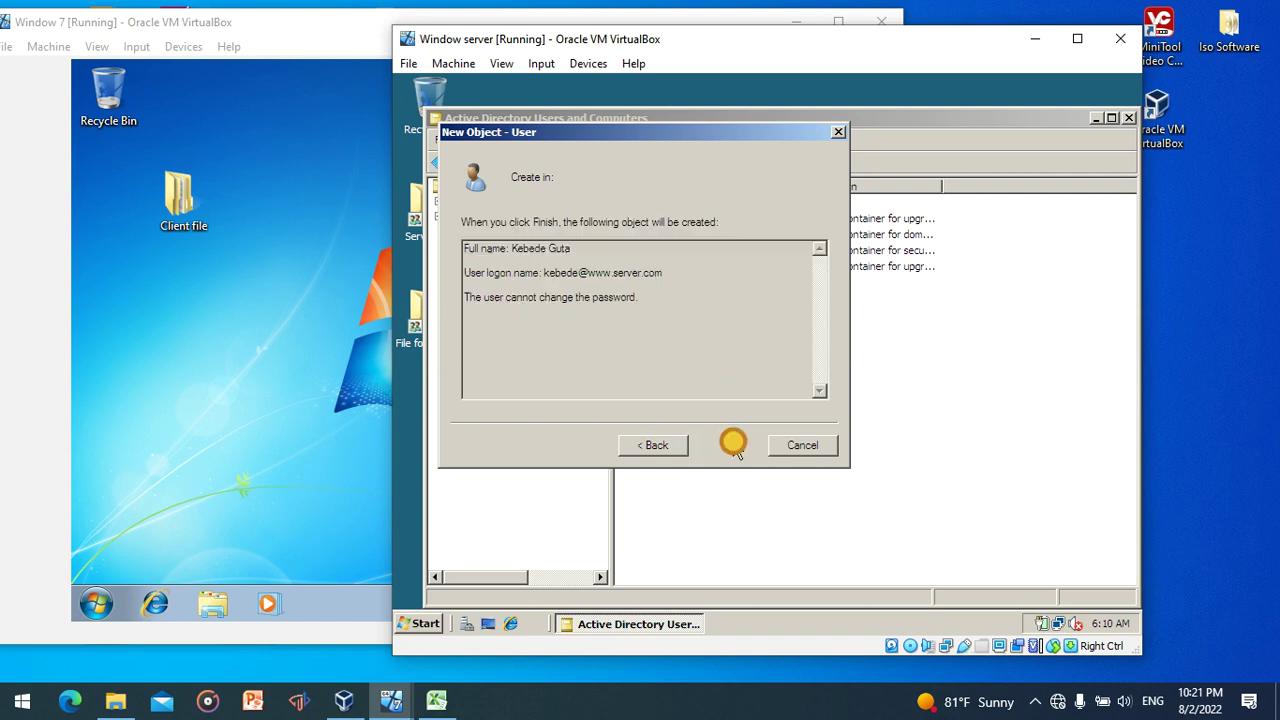
- Finish the previous user account and start another new user in the domain
{"action": "left_click", "coordinate": [731, 445]}
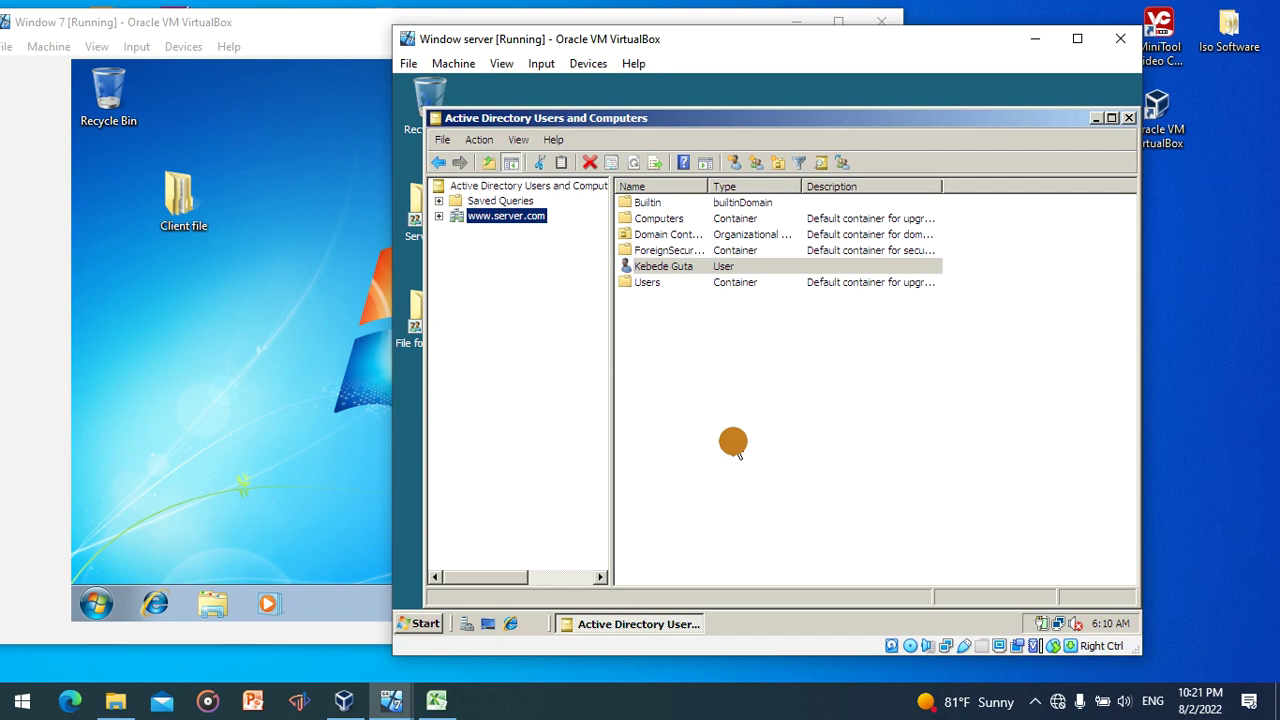
{"action": "right_click", "coordinate": [498, 218]}
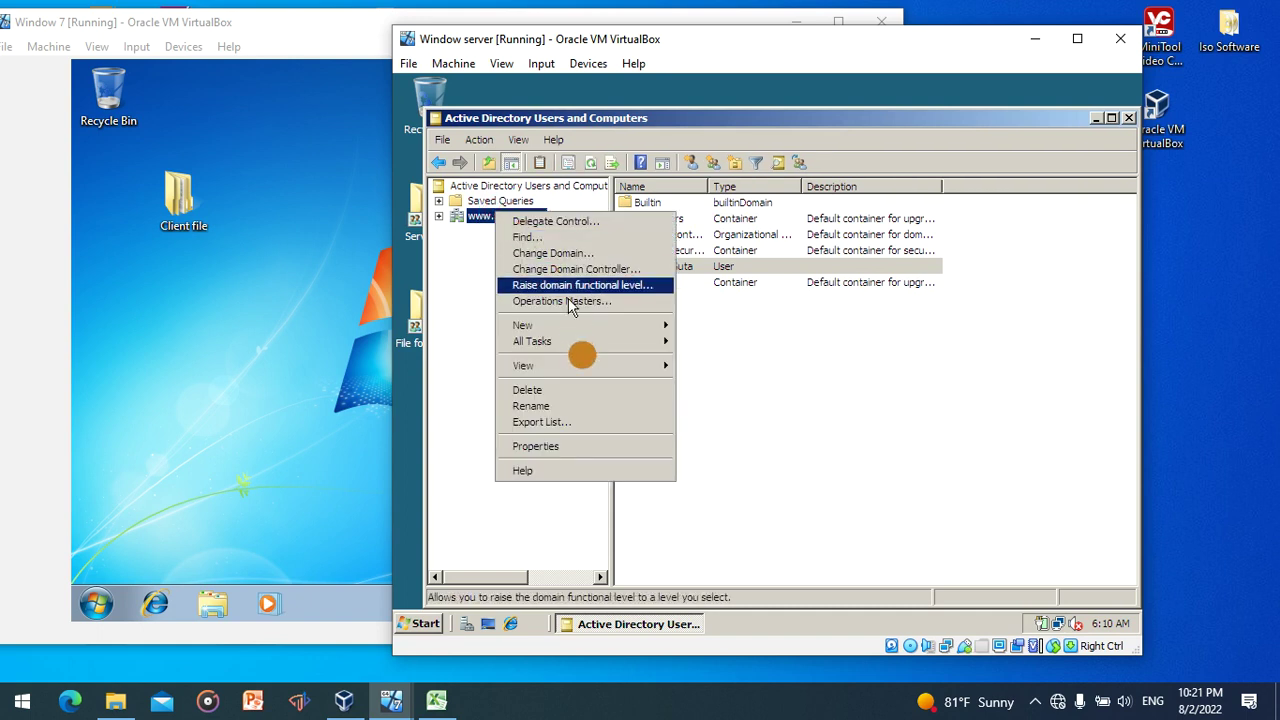
{"action": "mouse_move", "coordinate": [586, 333]}
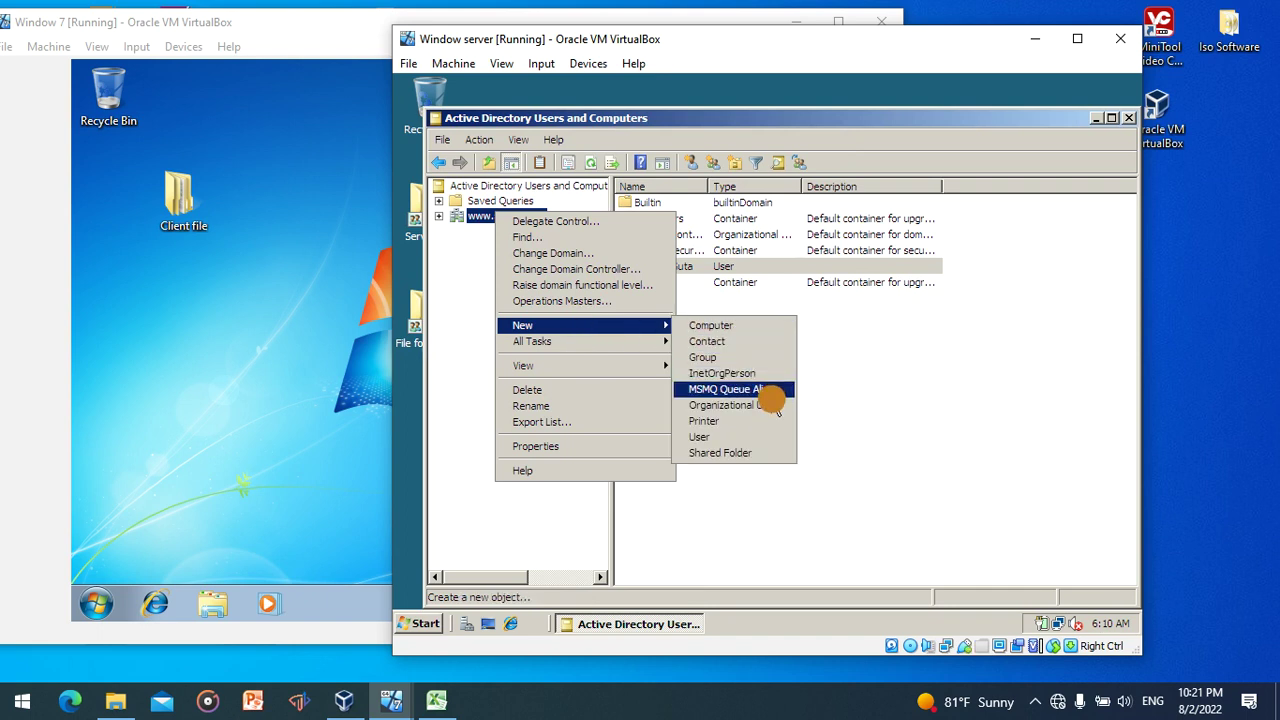
{"action": "left_click", "coordinate": [757, 437]}
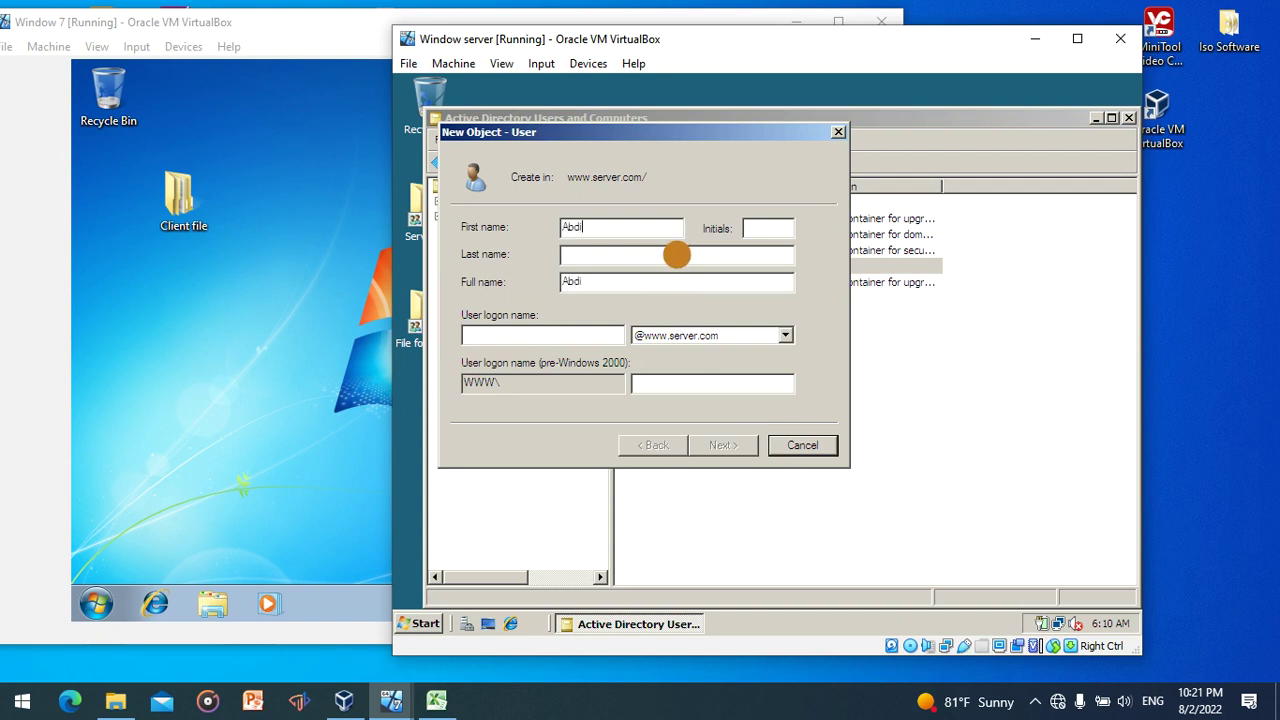
- Fill in the new user's last name and user logon name
{"action": "left_click", "coordinate": [676, 258]}
{"action": "type", "text": "Abera"}
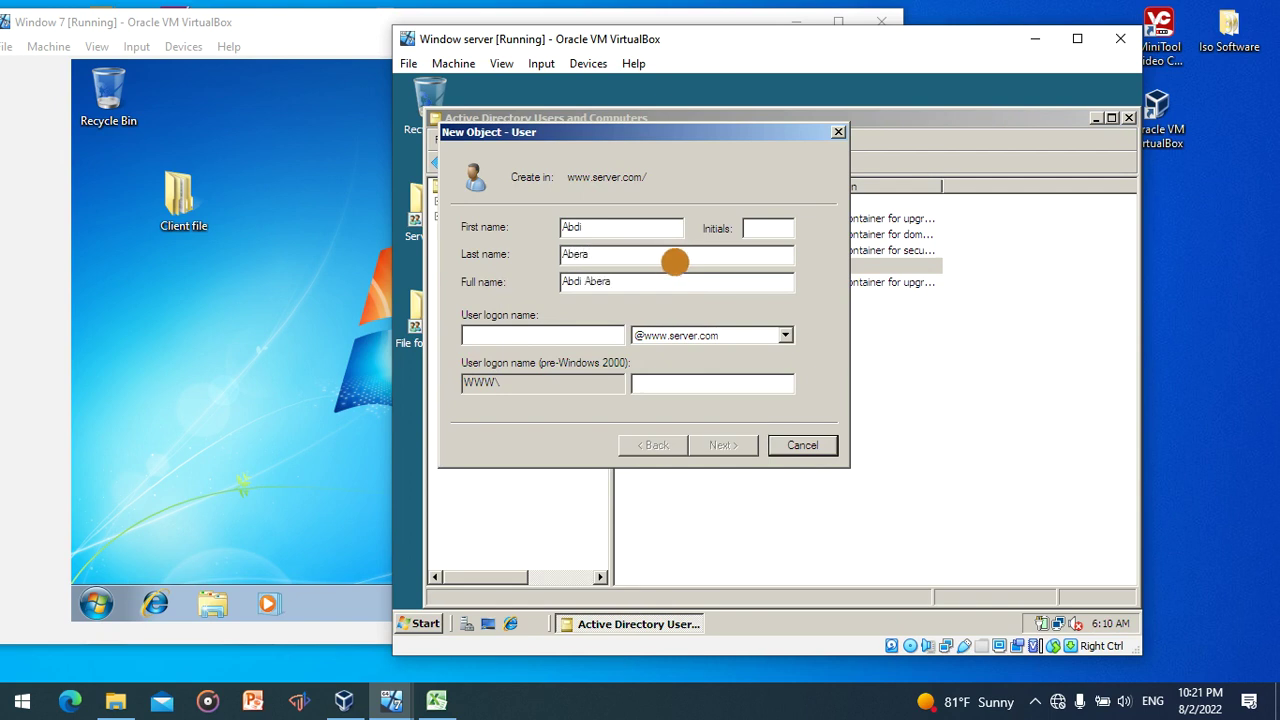
{"action": "left_click", "coordinate": [608, 335]}
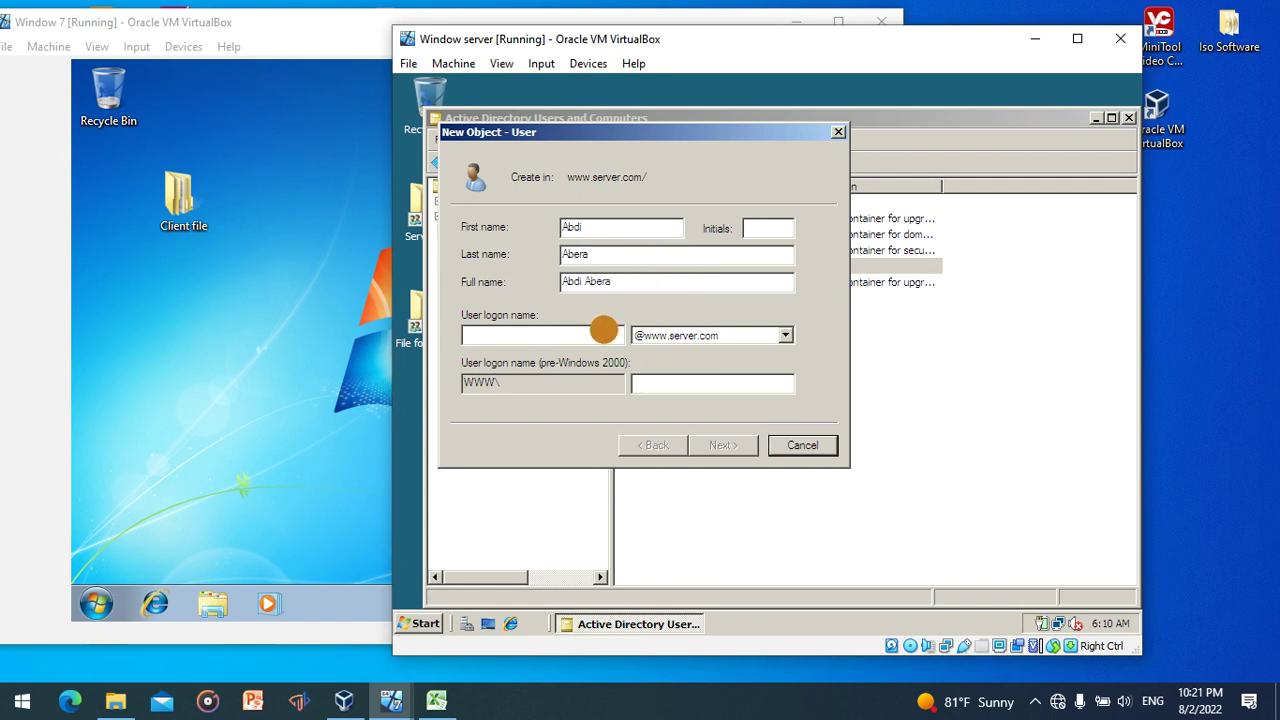
{"action": "type", "text": "A"}
{"action": "key", "text": "BackSpace"}
{"action": "type", "text": "abdi"}
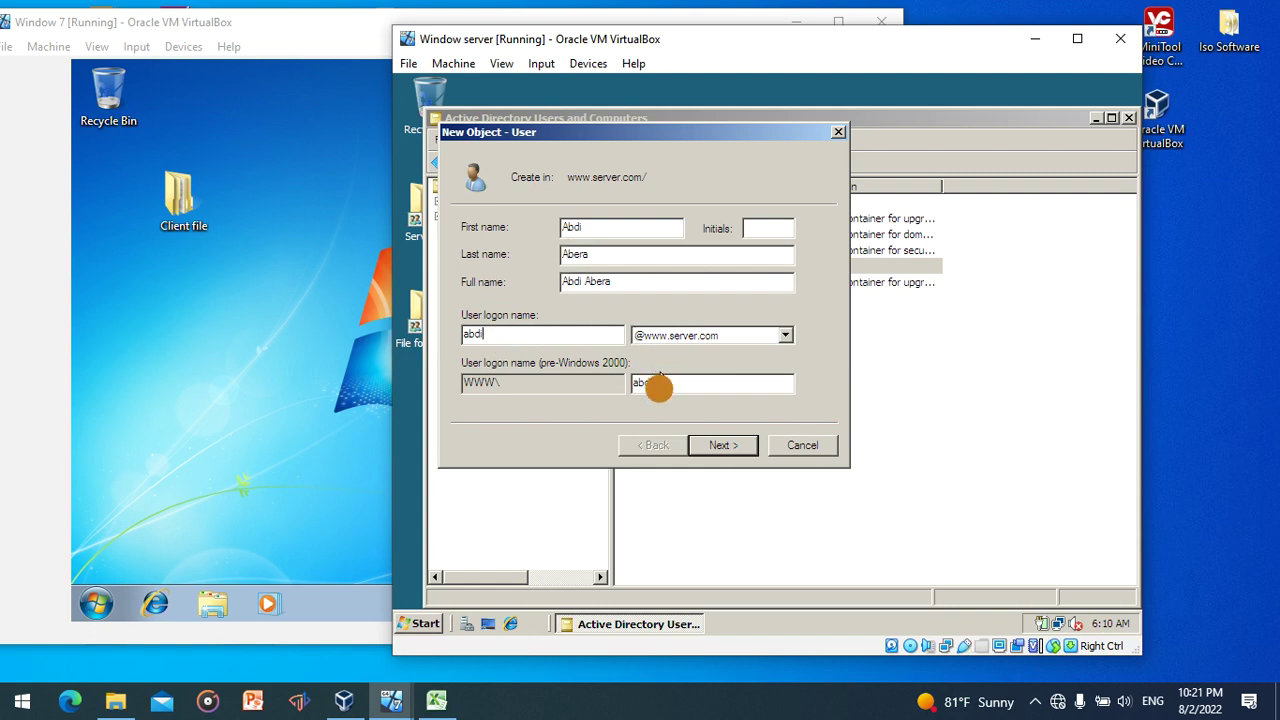
{"action": "left_click", "coordinate": [725, 446]}
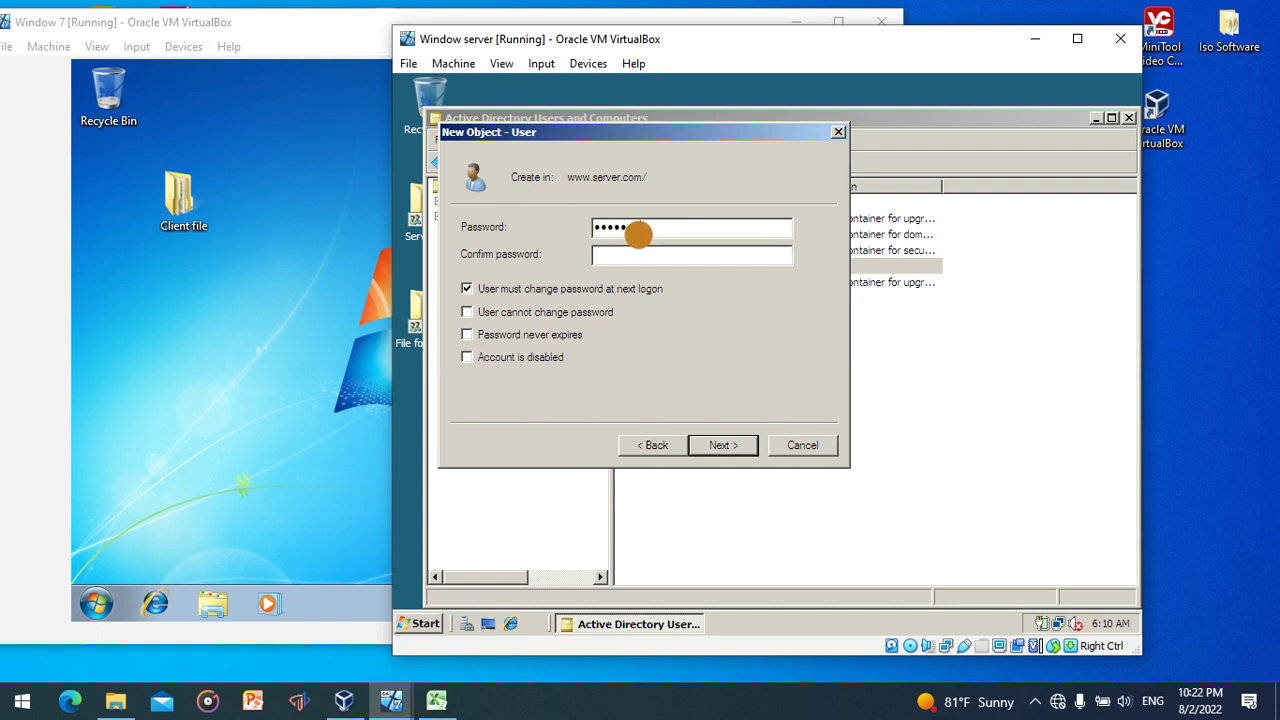
- Confirm the password, keeping 'User must change password at next logon' checked
{"action": "left_click", "coordinate": [640, 256]}
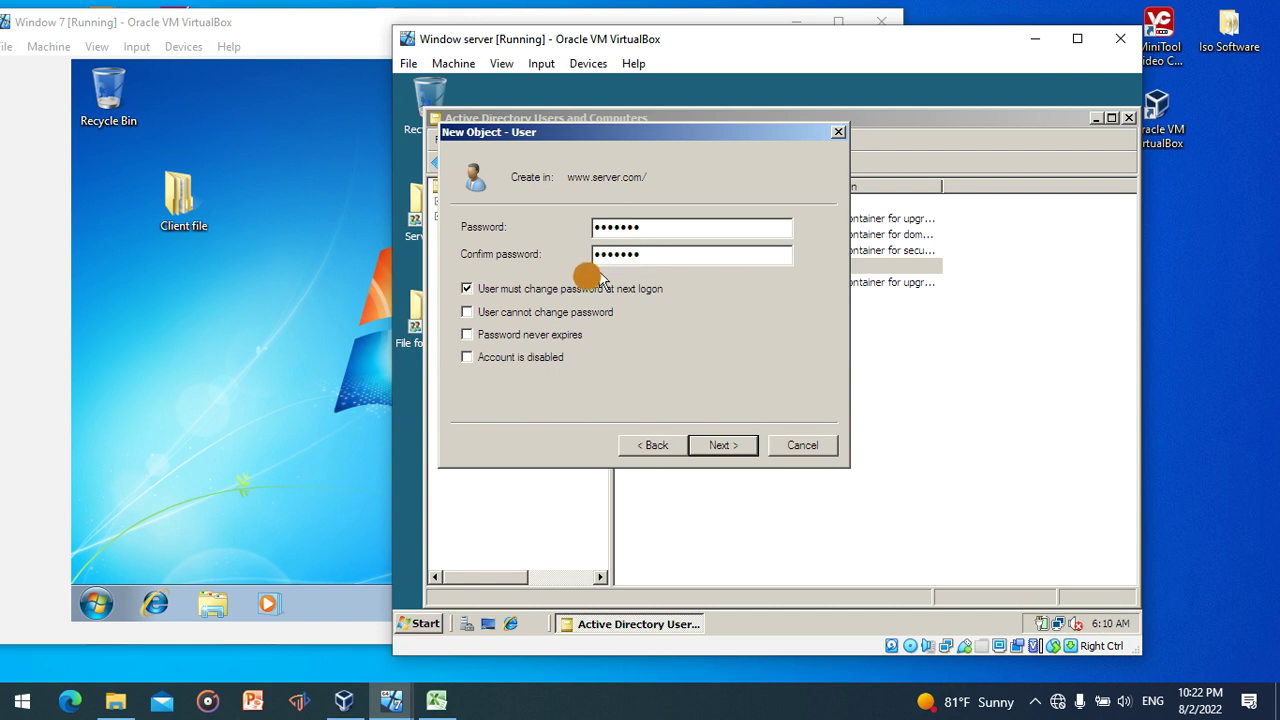
{"action": "left_click", "coordinate": [503, 289]}
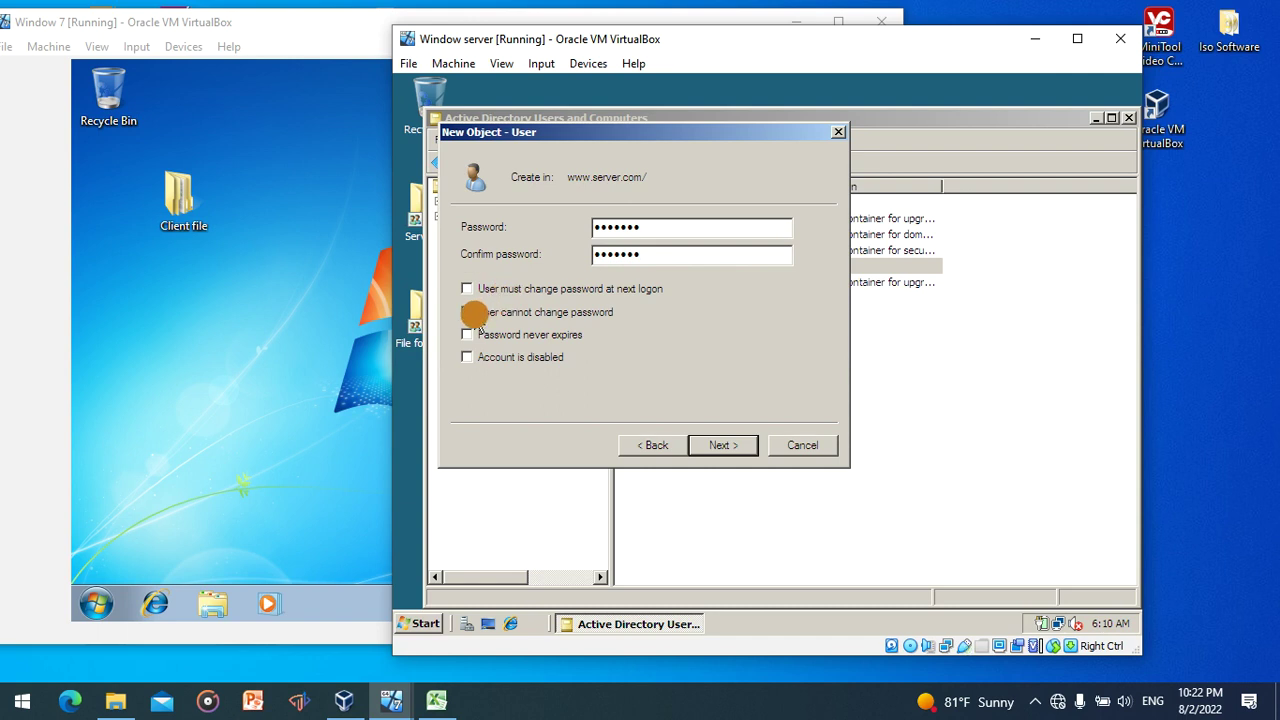
{"action": "left_click", "coordinate": [472, 292]}
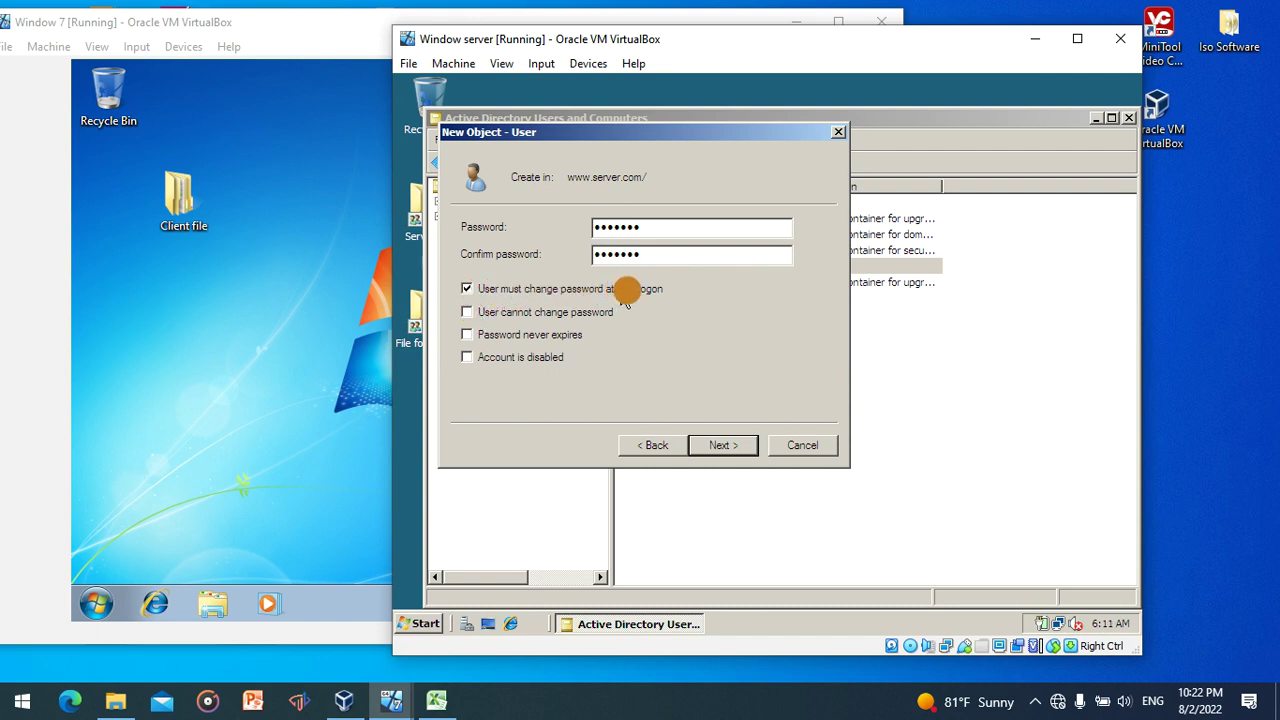
- Finish creating the user and close Active Directory Users and Computers
{"action": "left_click", "coordinate": [730, 446]}
{"action": "left_click", "coordinate": [728, 446]}
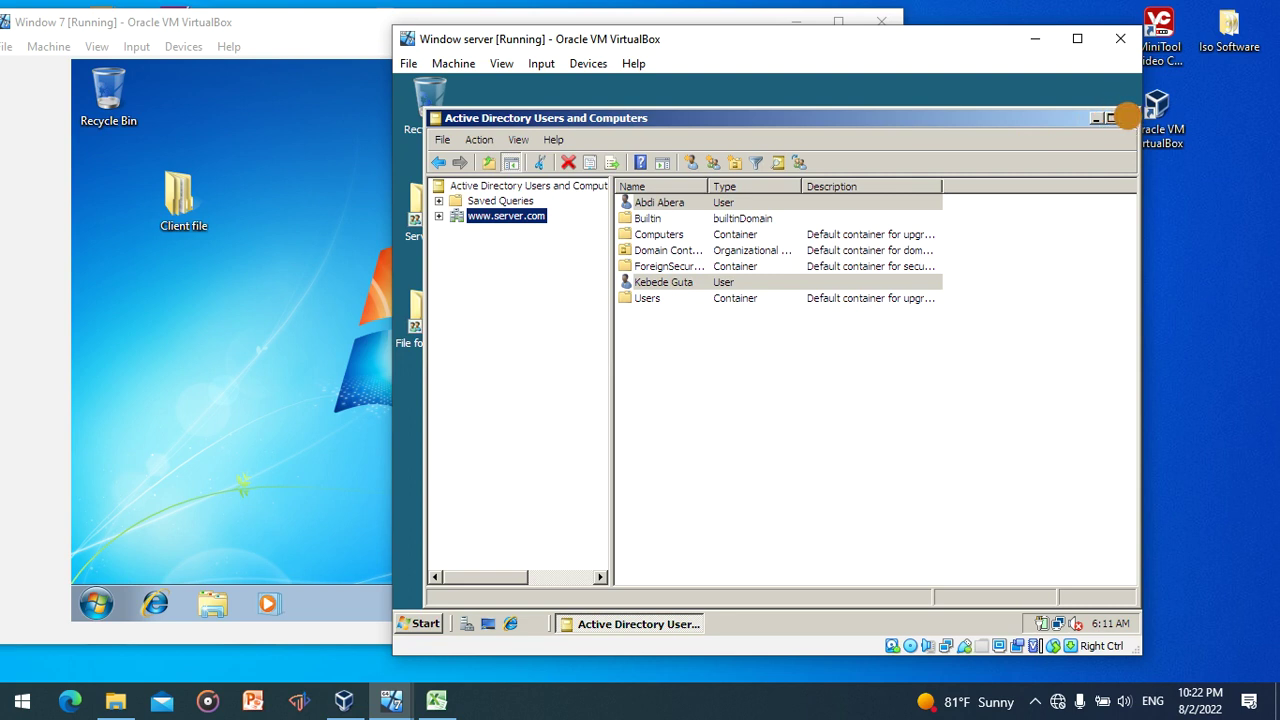
{"action": "left_click", "coordinate": [1126, 118]}
- Bring the Windows 7 VM forward and show the Start menu's Computer context menu
{"action": "left_click", "coordinate": [245, 366]}
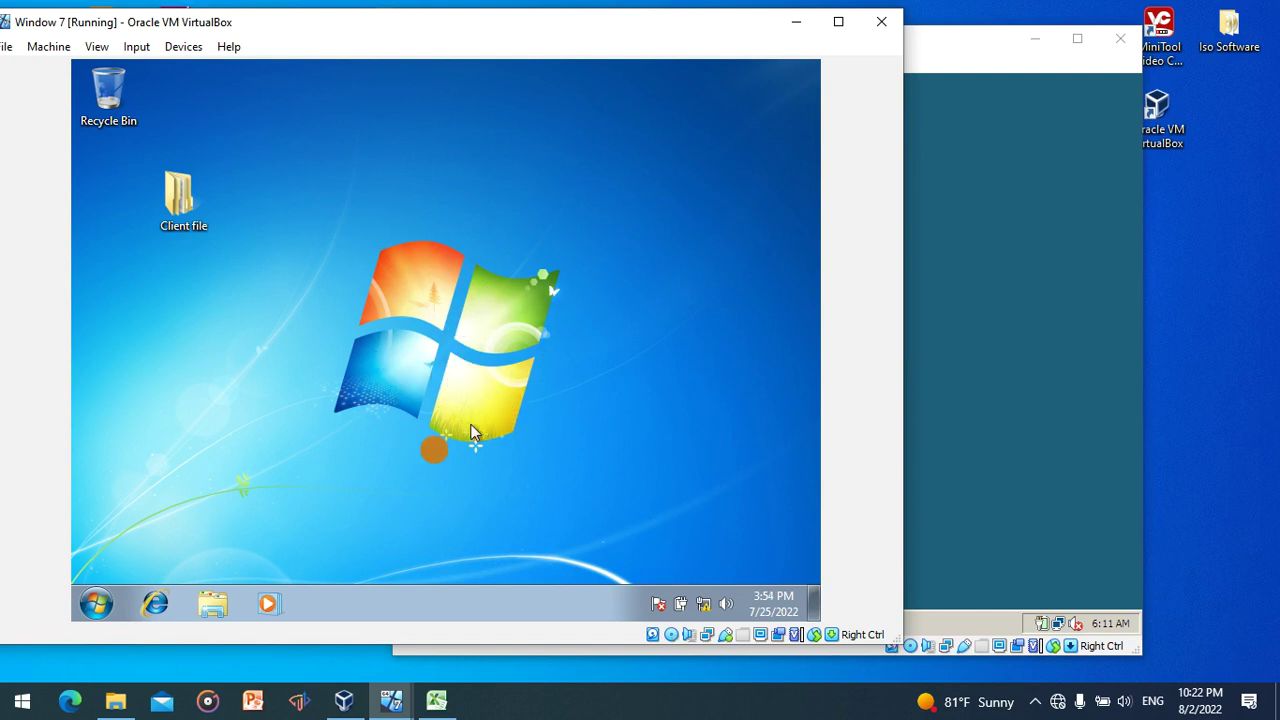
{"action": "left_click", "coordinate": [955, 312]}
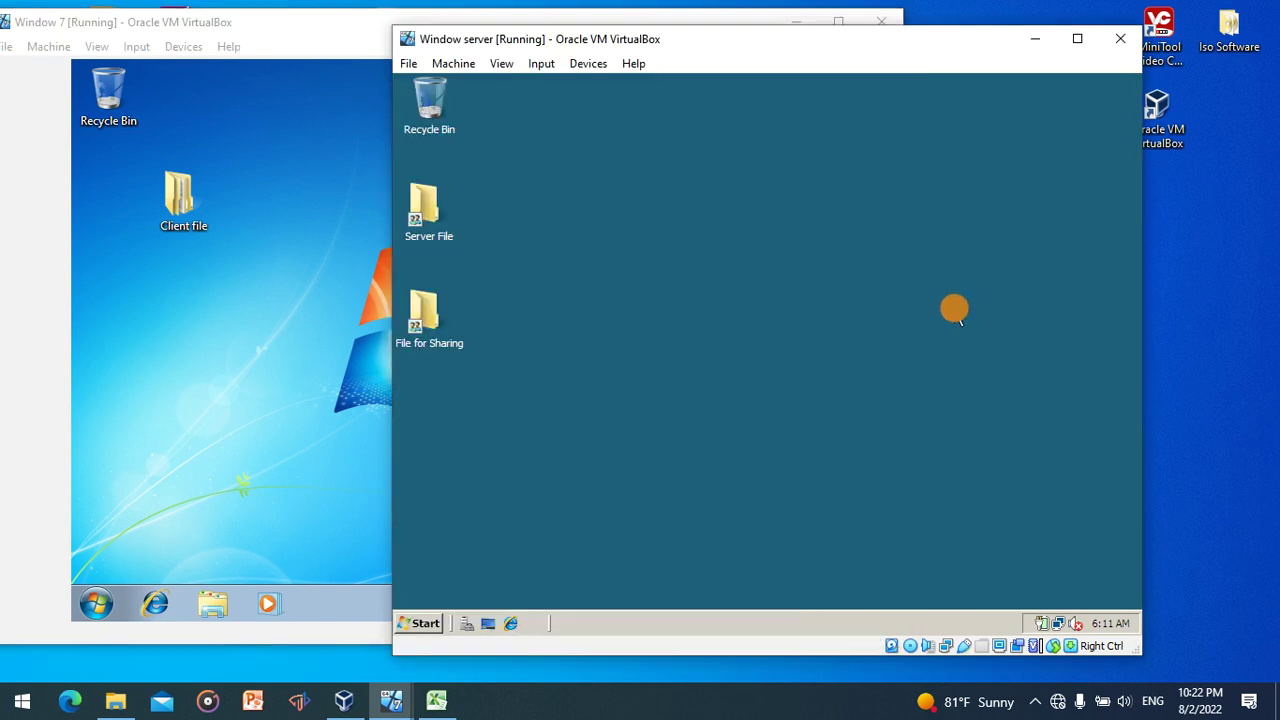
{"action": "left_click", "coordinate": [205, 450]}
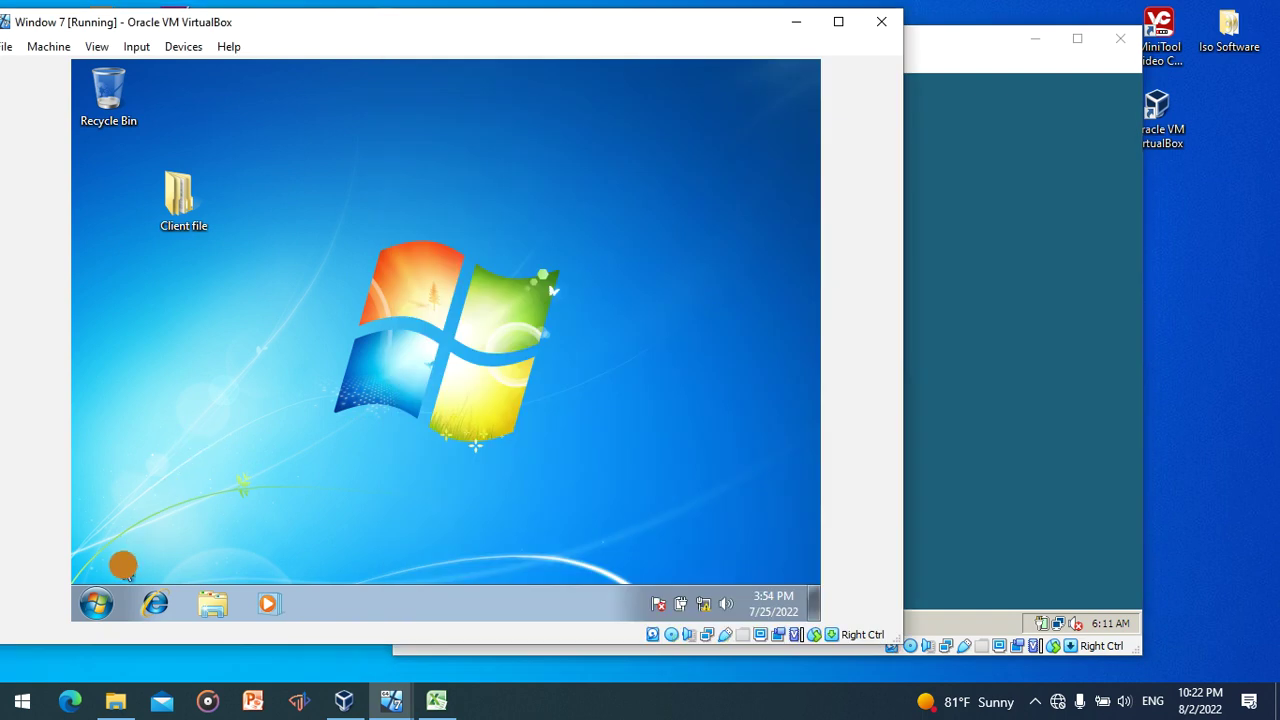
{"action": "left_click", "coordinate": [97, 603]}
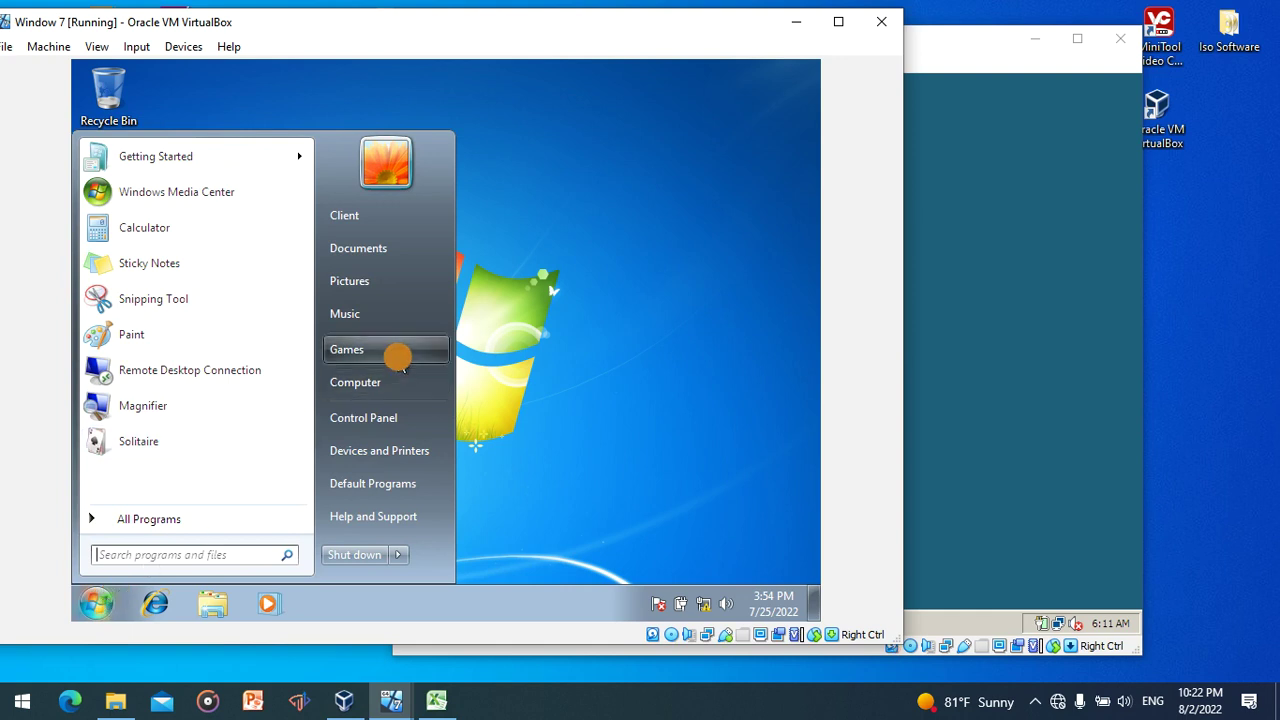
{"action": "right_click", "coordinate": [396, 378]}
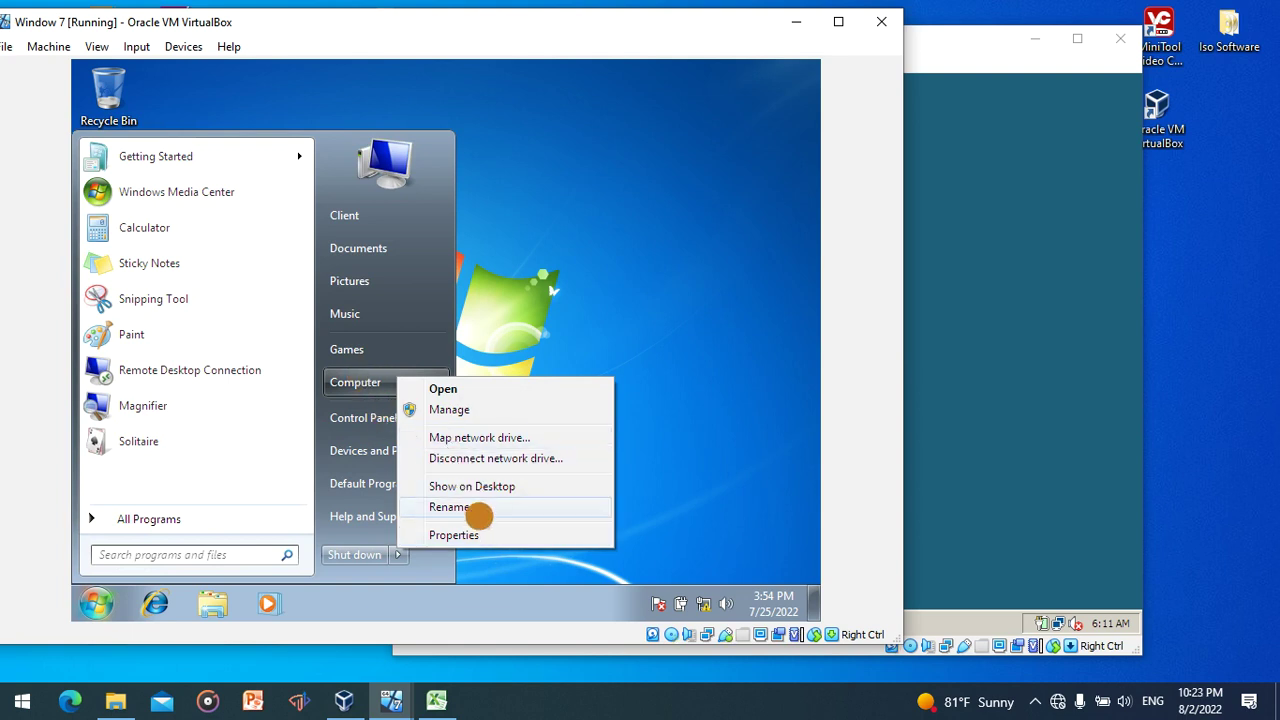
{"action": "left_click", "coordinate": [484, 537]}
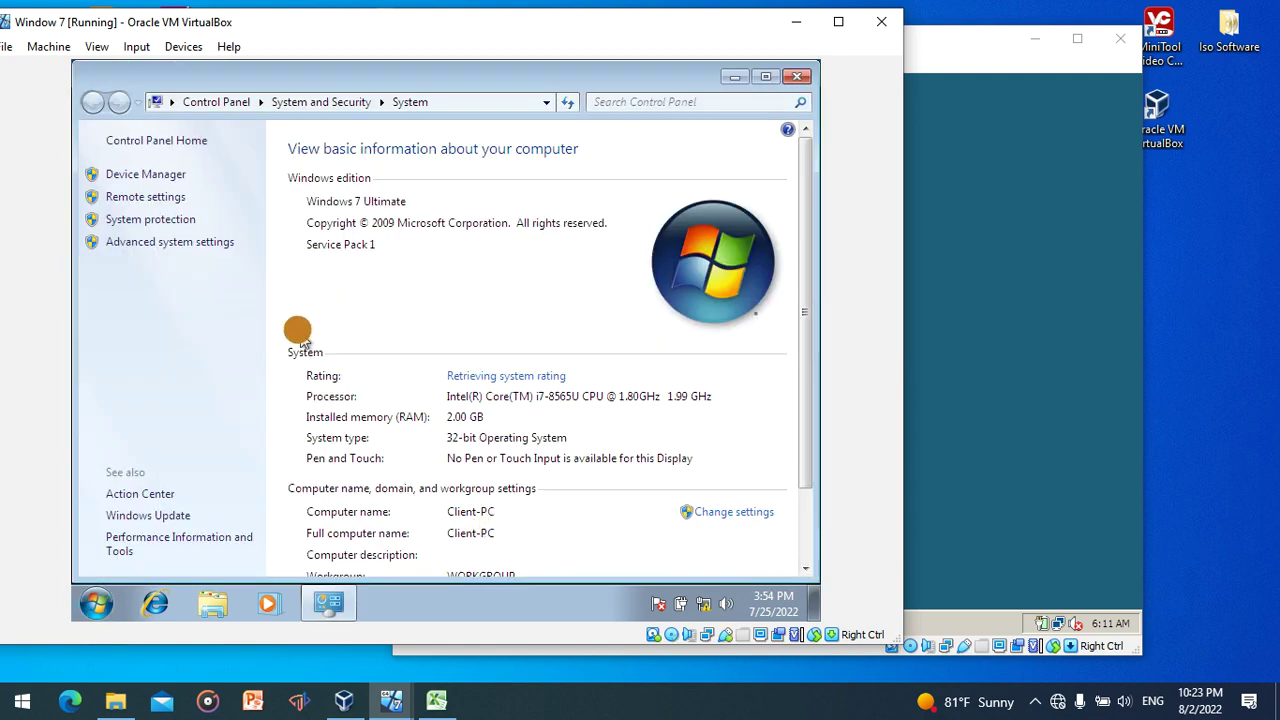
{"action": "left_click", "coordinate": [729, 521]}
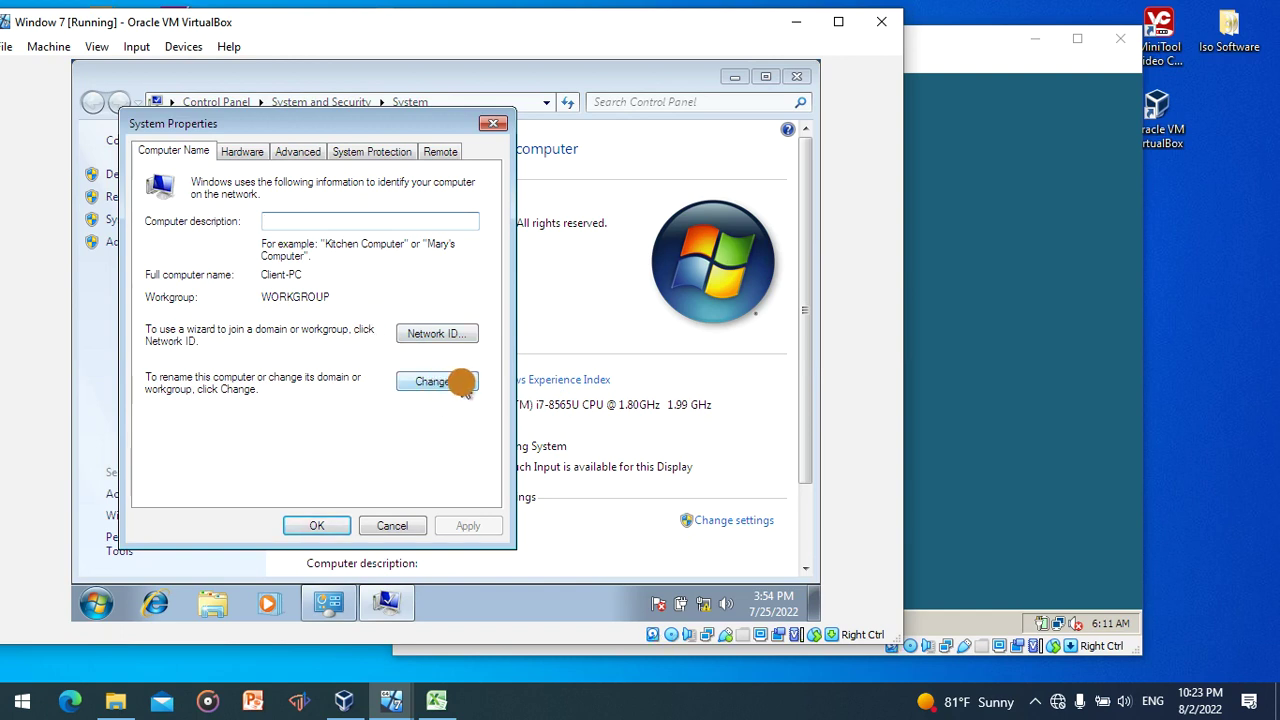
{"action": "left_click", "coordinate": [469, 389]}
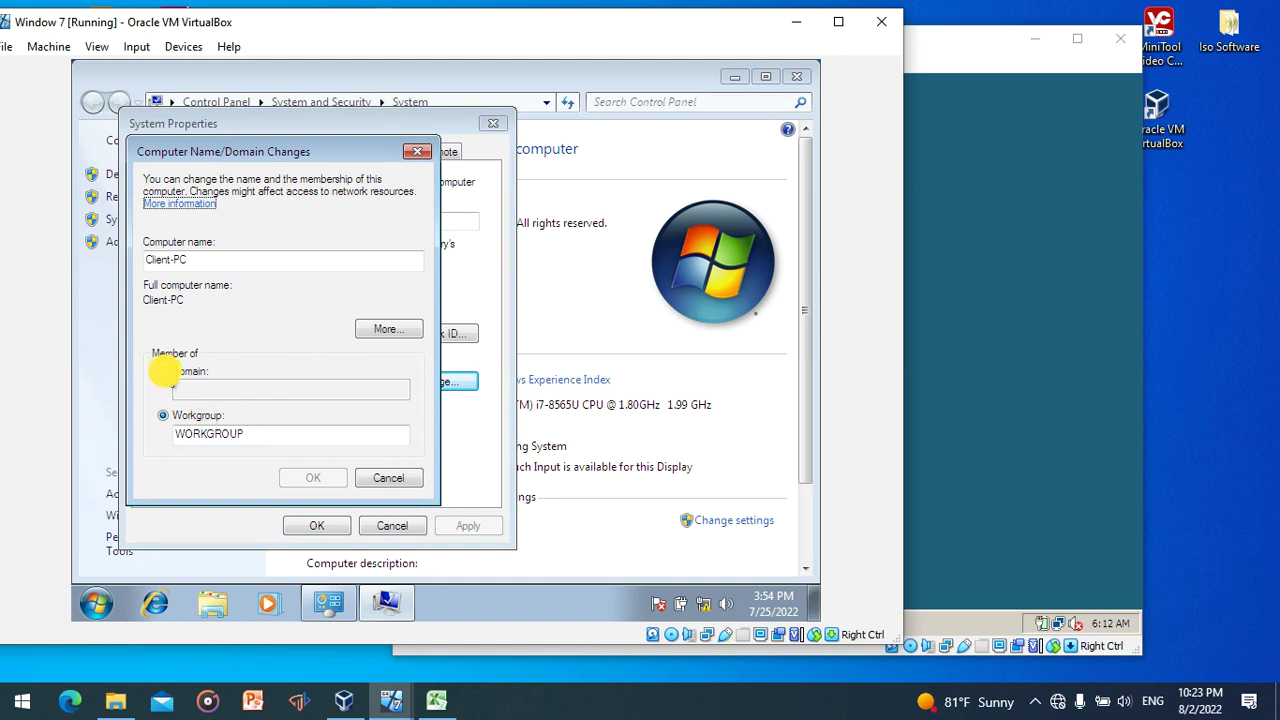
{"action": "left_click", "coordinate": [164, 369]}
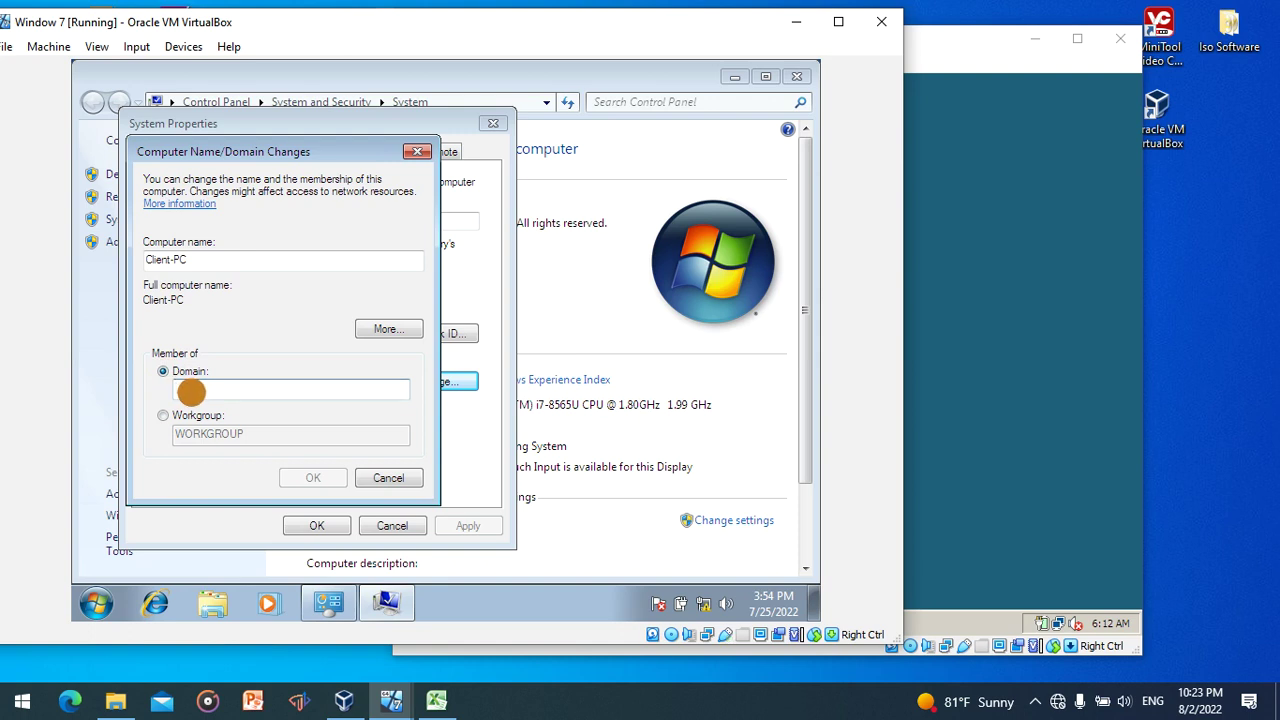
{"action": "type", "text": "www.server.com"}
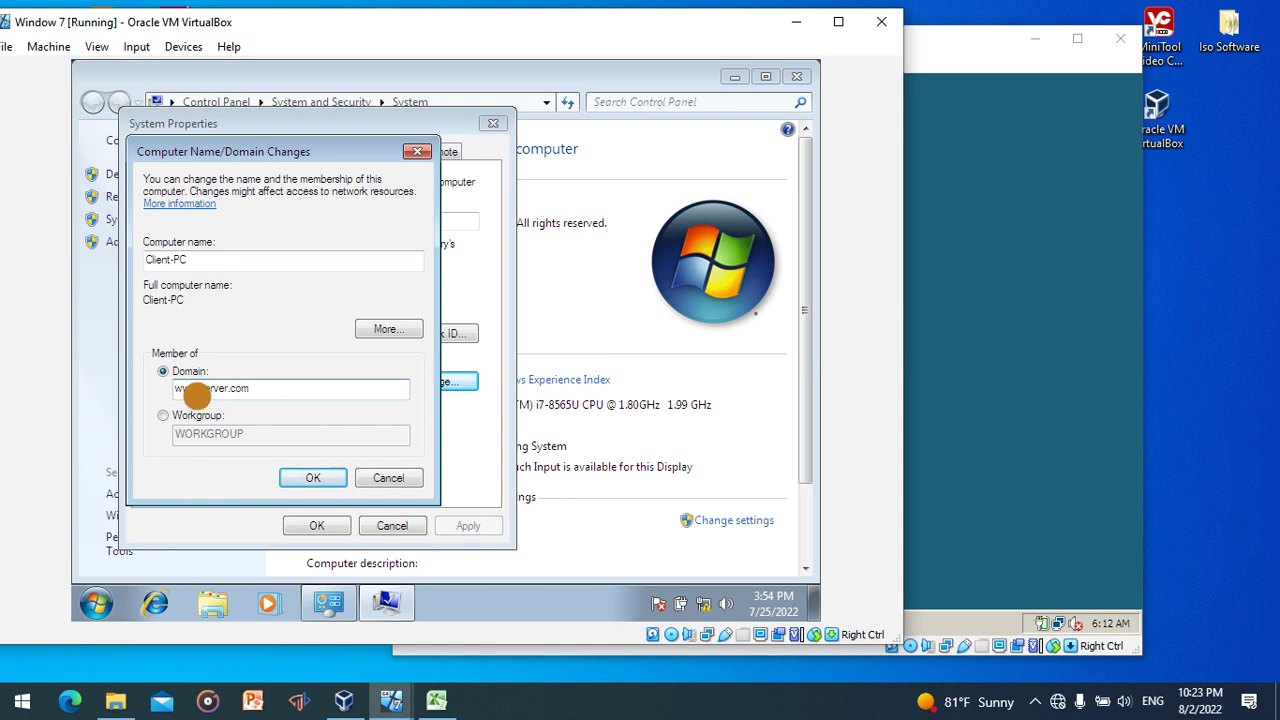
{"action": "left_click", "coordinate": [313, 478]}
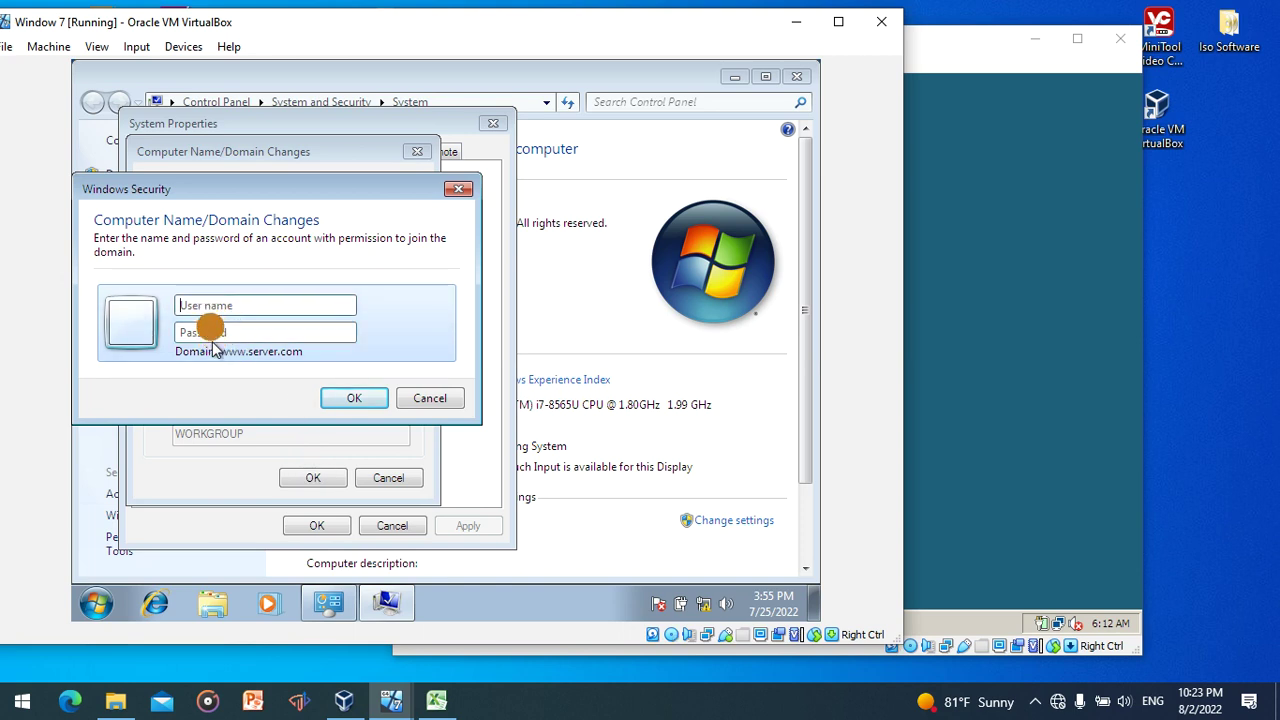
- Authorize the domain join with the Administrator account's credentials
{"action": "left_click", "coordinate": [204, 307]}
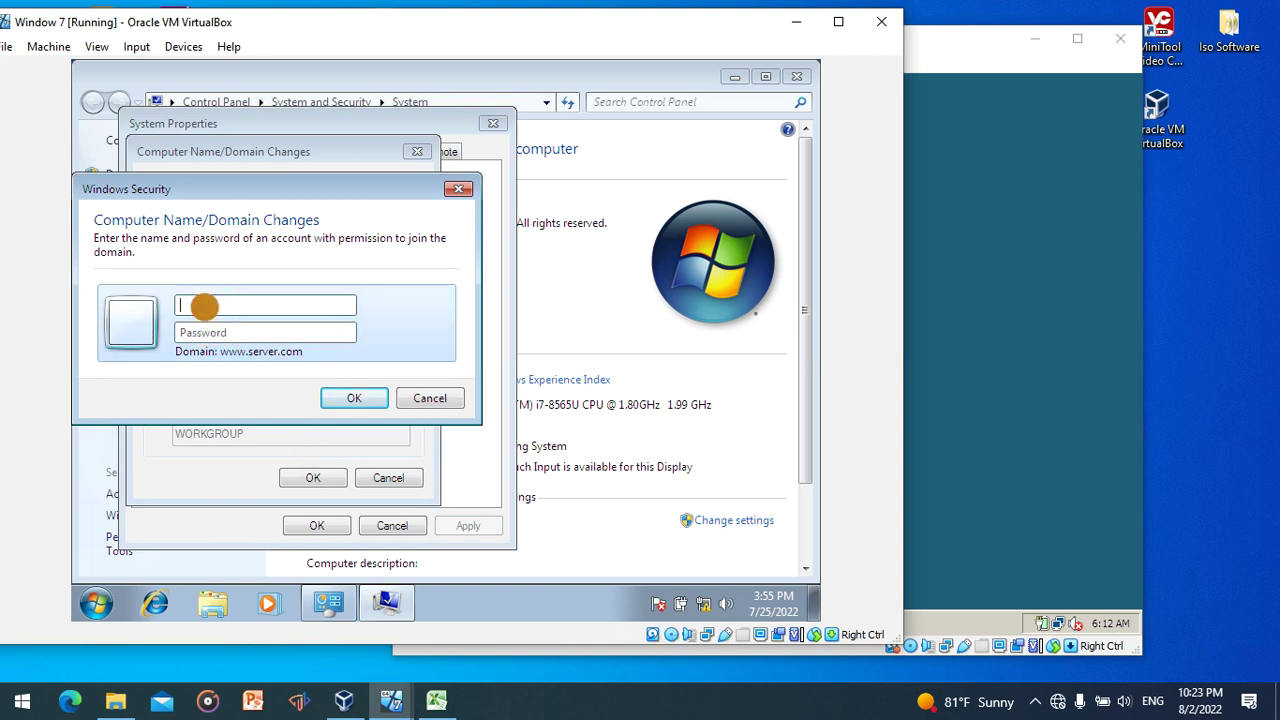
{"action": "type", "text": "Administrator"}
{"action": "left_click", "coordinate": [204, 332]}
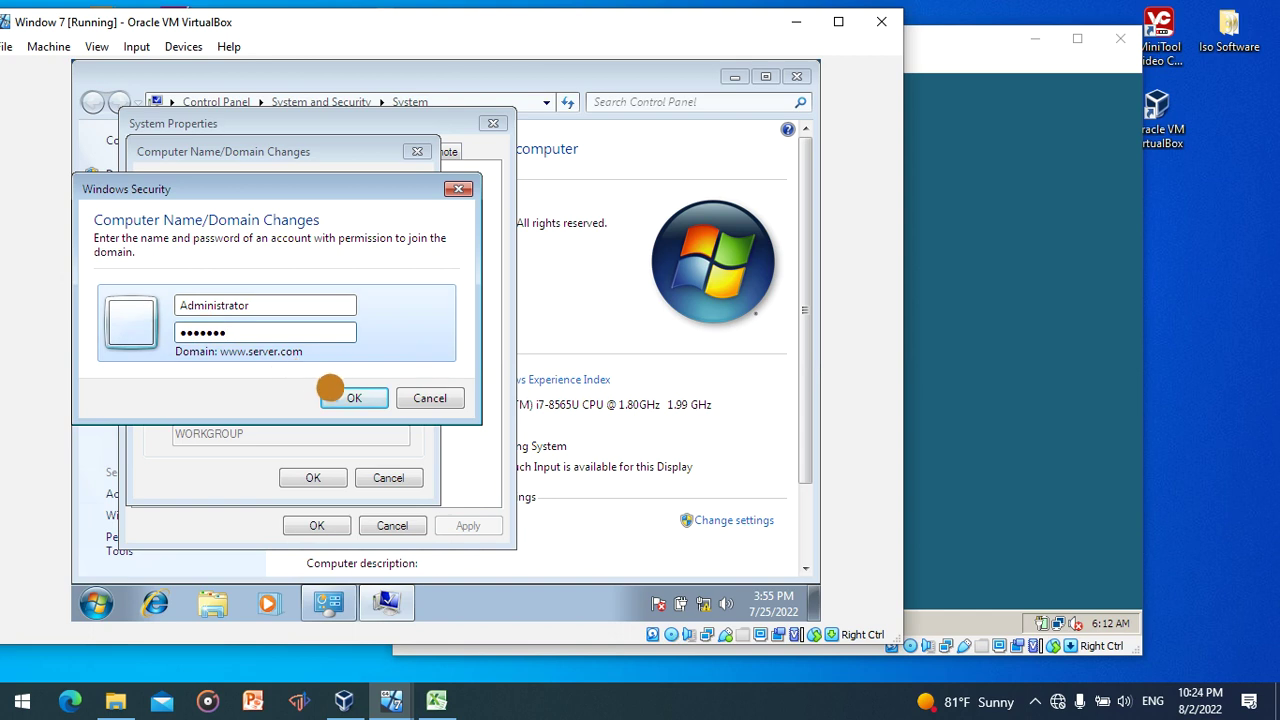
{"action": "left_click", "coordinate": [340, 399]}
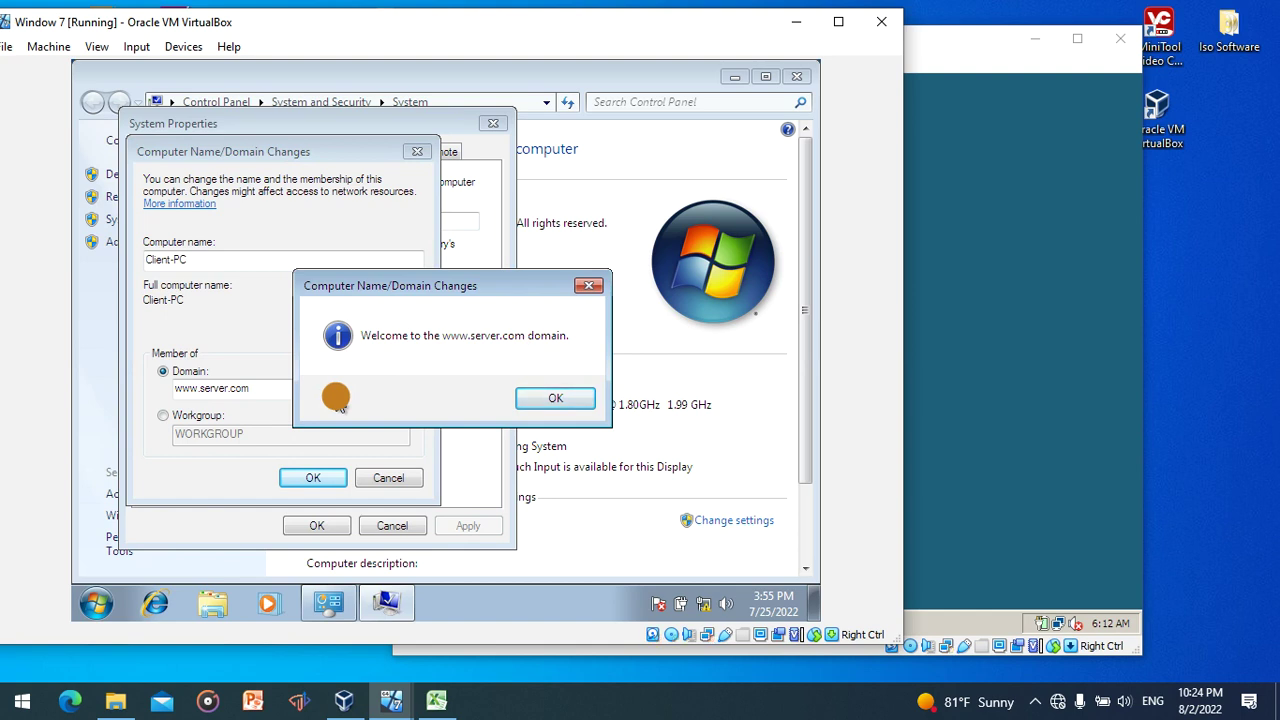
- Acknowledge the welcome and restart messages, close System Properties, and restart the client
{"action": "left_click", "coordinate": [552, 400]}
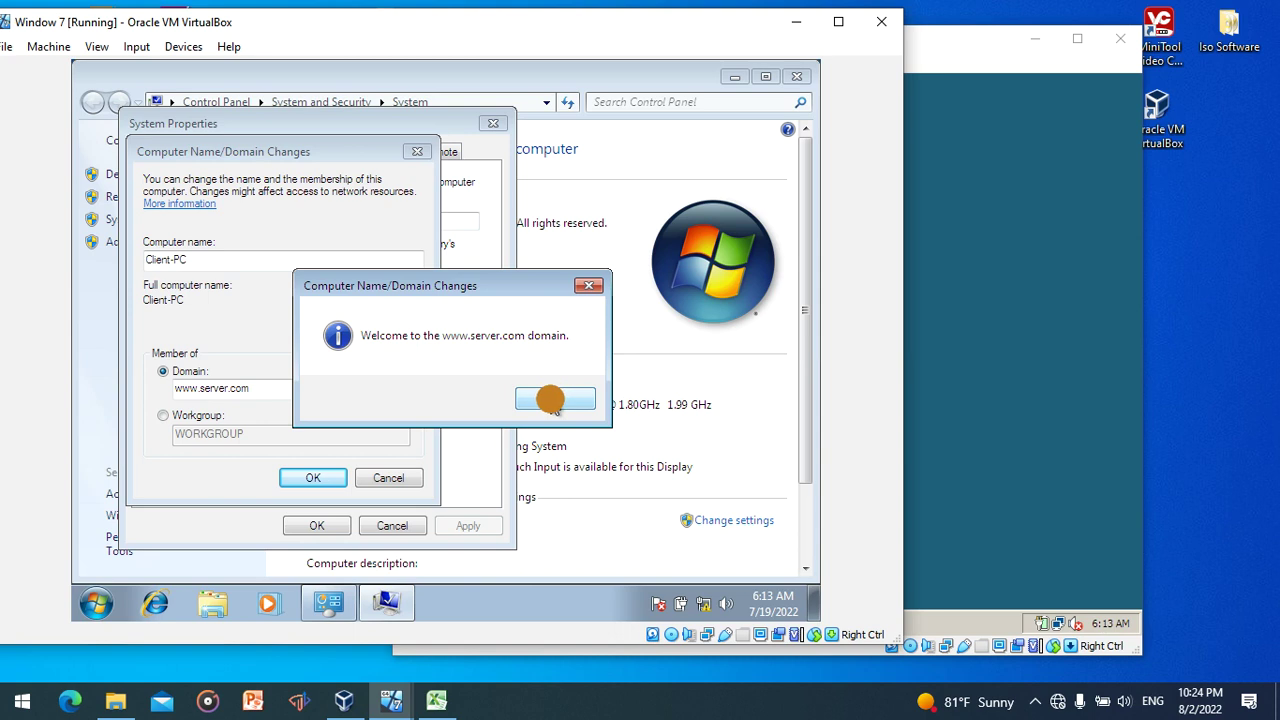
{"action": "left_click", "coordinate": [553, 400]}
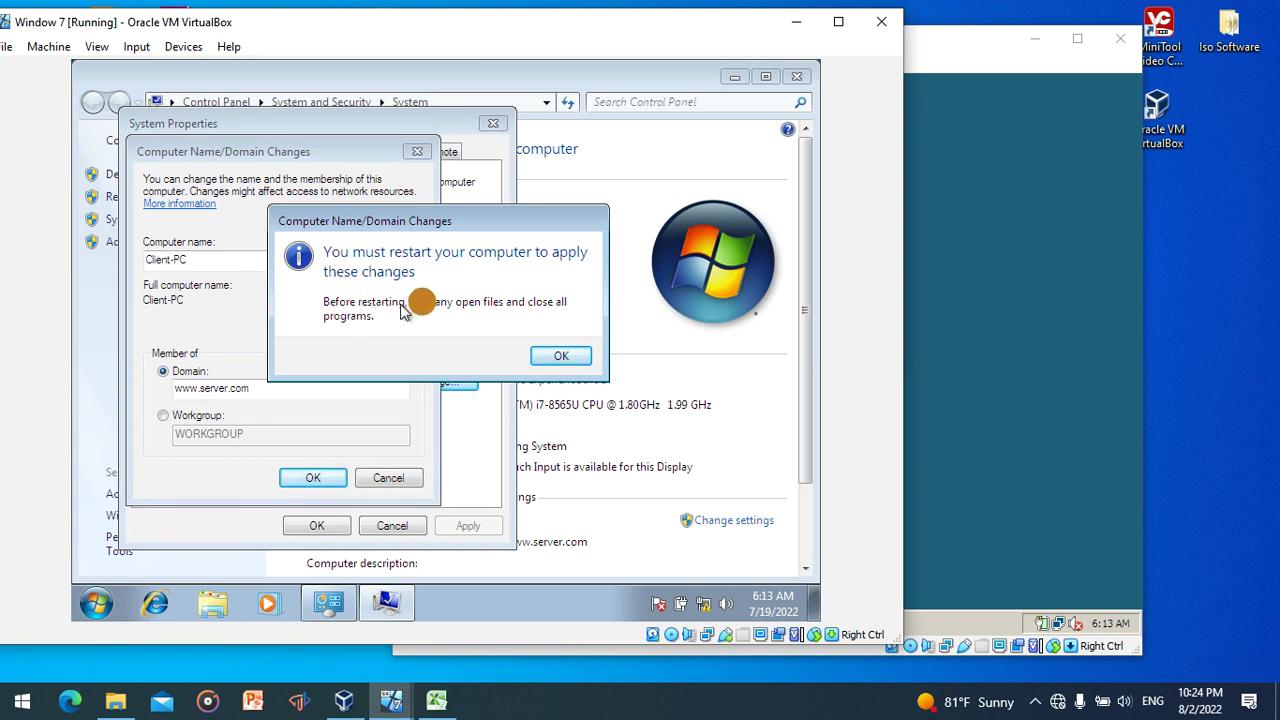
{"action": "left_click", "coordinate": [558, 354]}
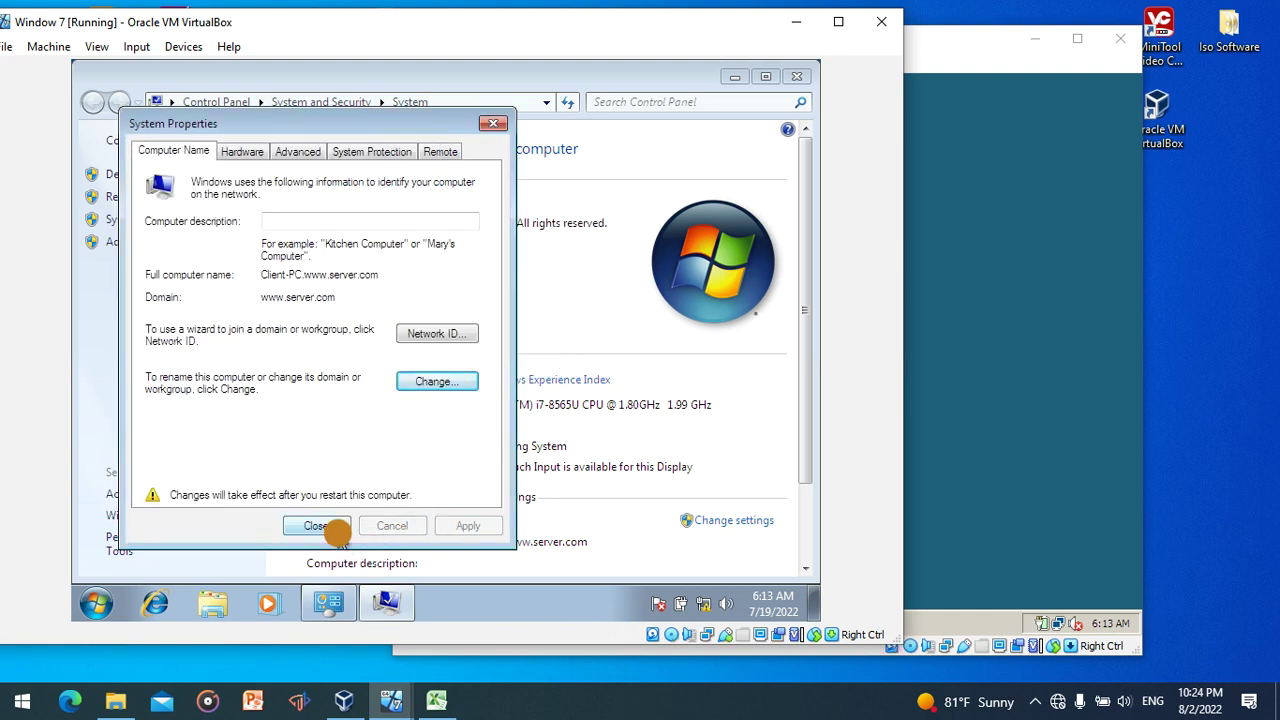
{"action": "left_click", "coordinate": [336, 530]}
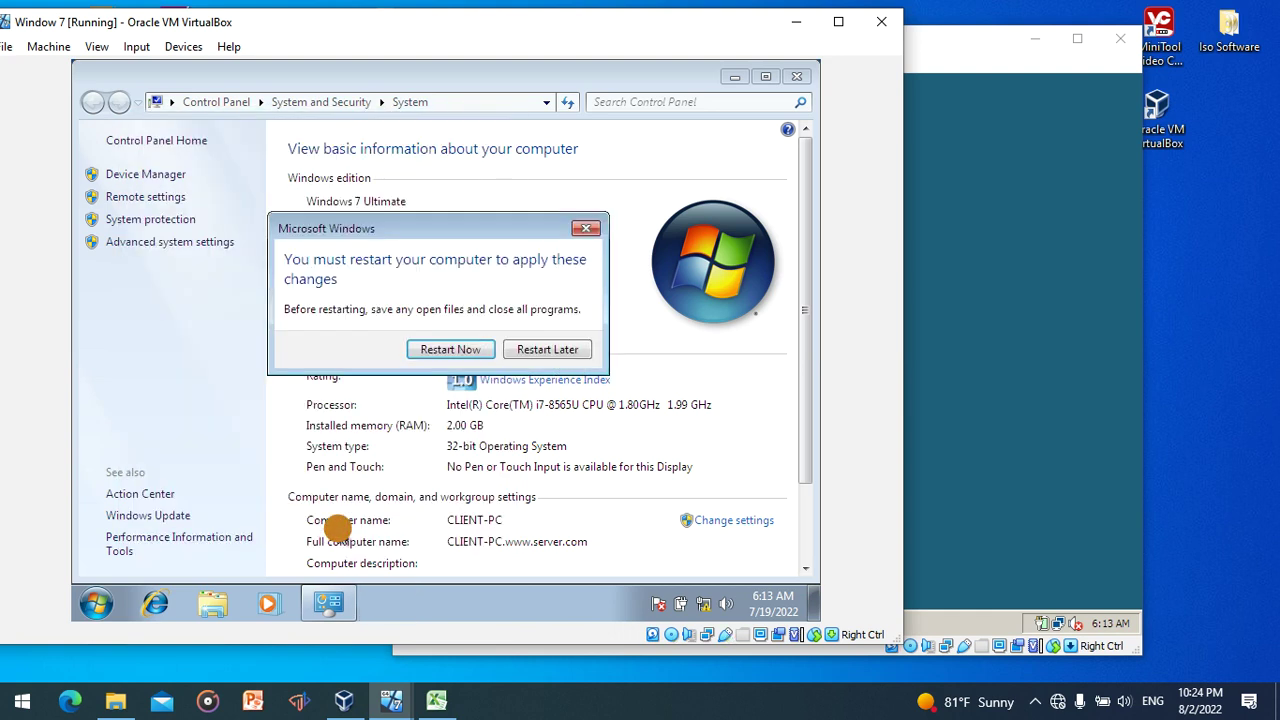
{"action": "left_click", "coordinate": [458, 349]}
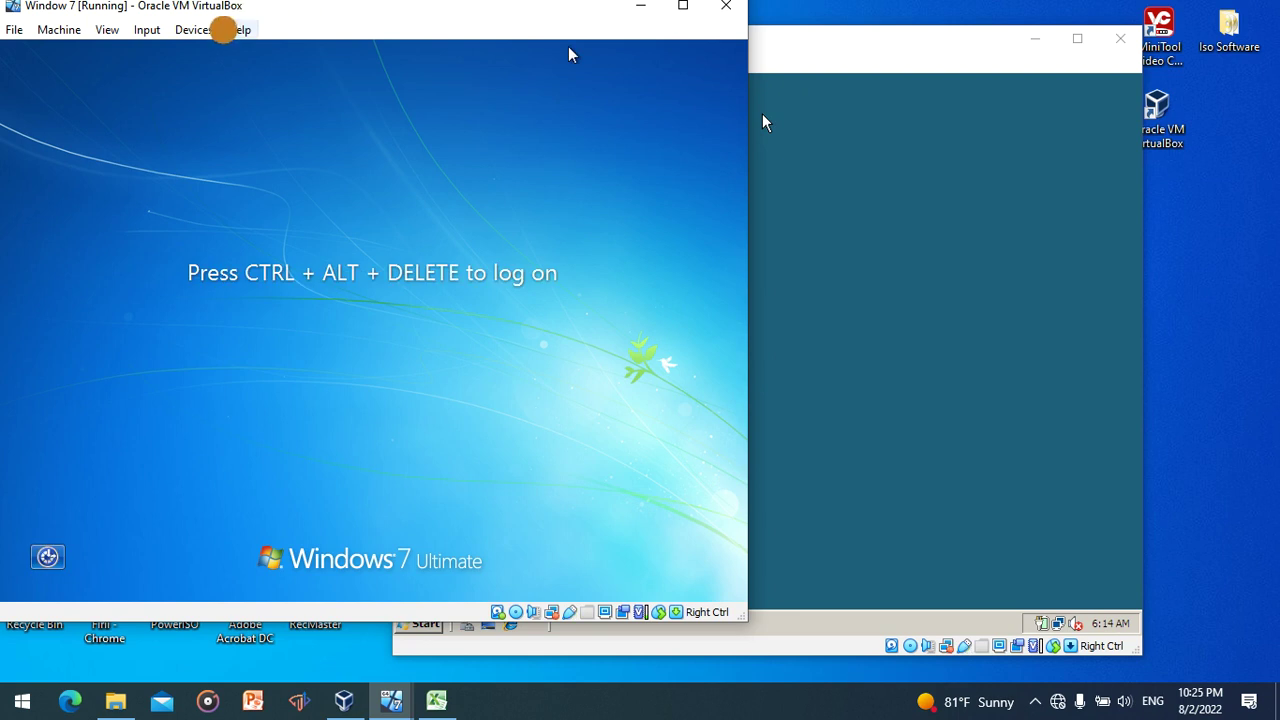
- Send Ctrl-Alt-Del to the Windows 7 guest via Input > Keyboard
{"action": "left_click", "coordinate": [148, 30]}
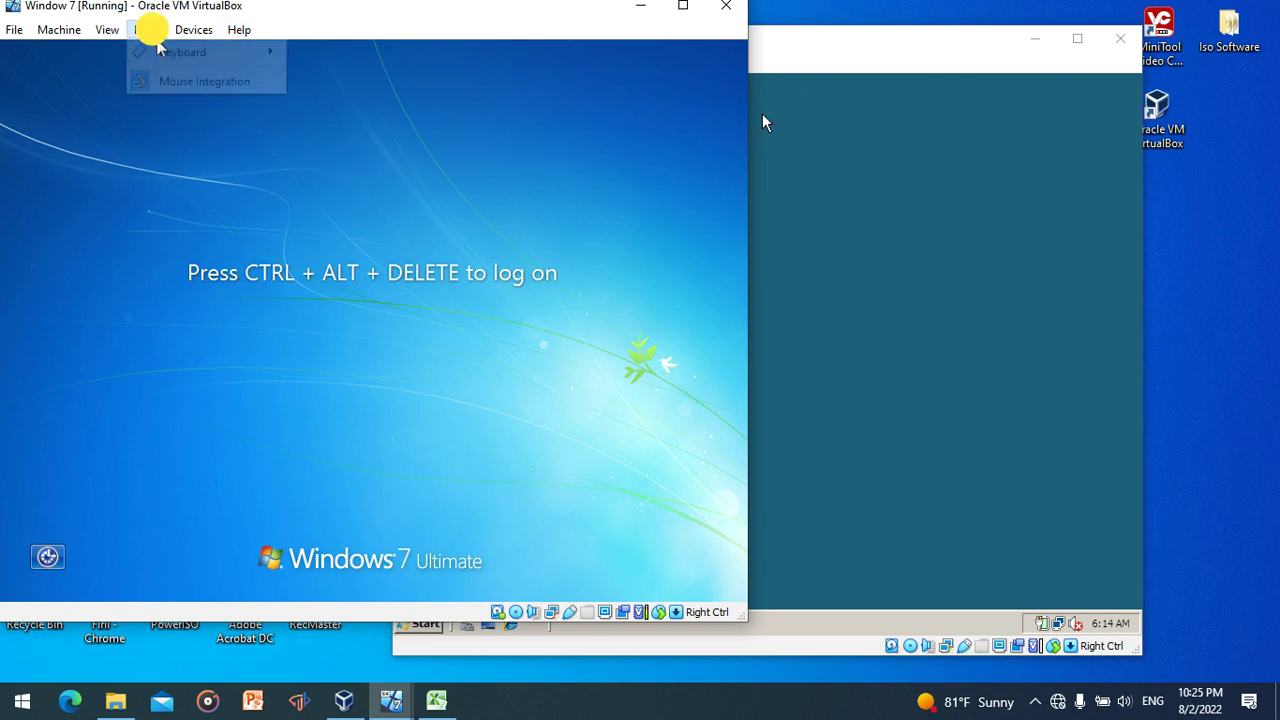
{"action": "mouse_move", "coordinate": [165, 50]}
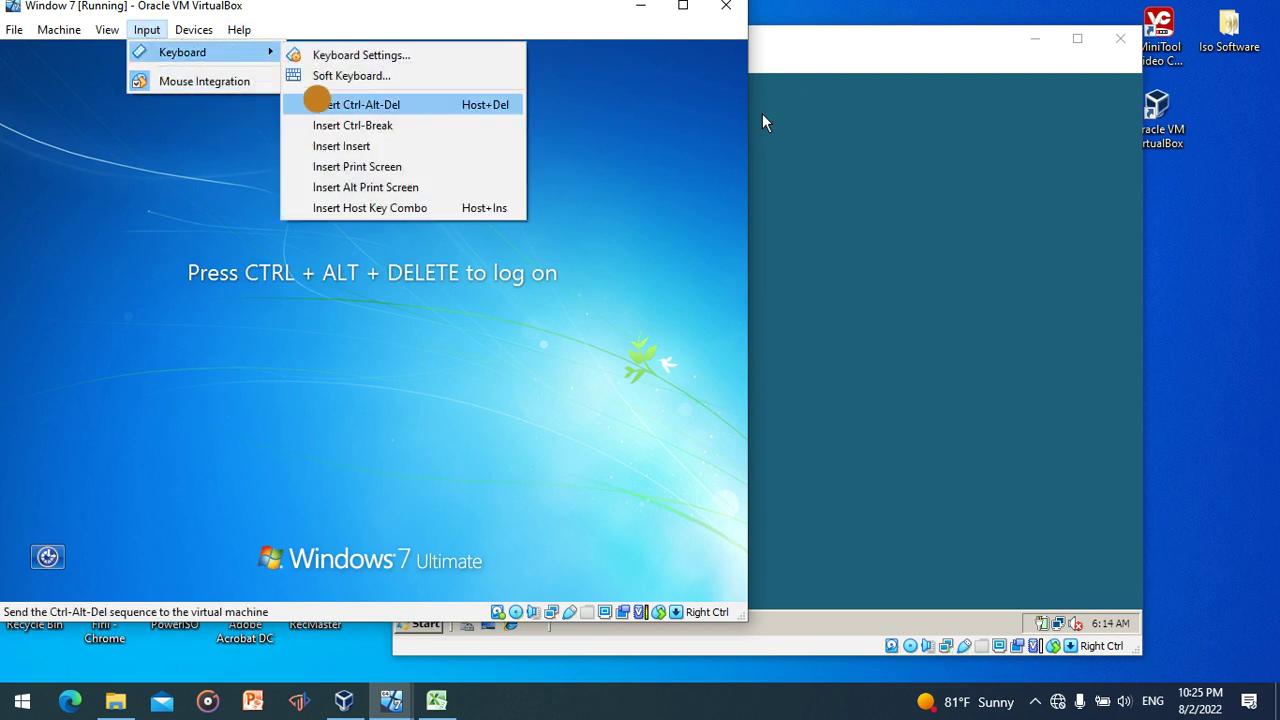
{"action": "left_click", "coordinate": [320, 100]}
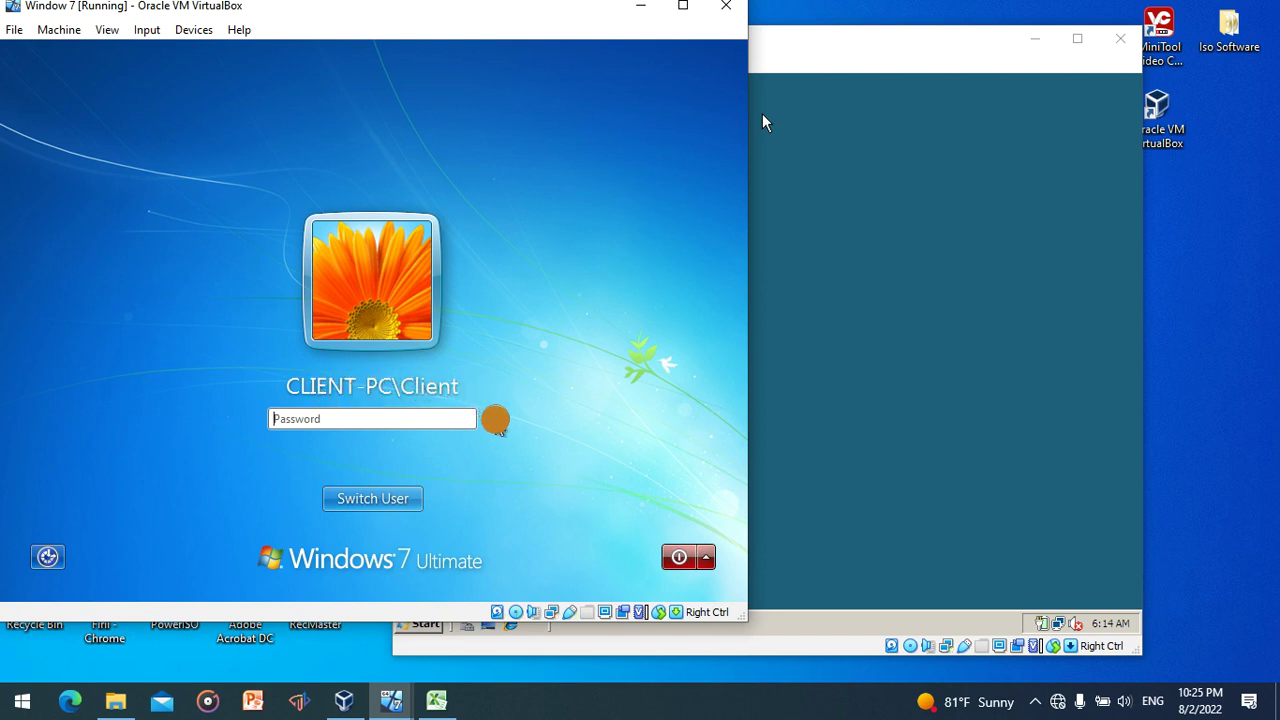
- Log on via Other User with the first domain user's name and password
{"action": "left_click", "coordinate": [406, 498]}
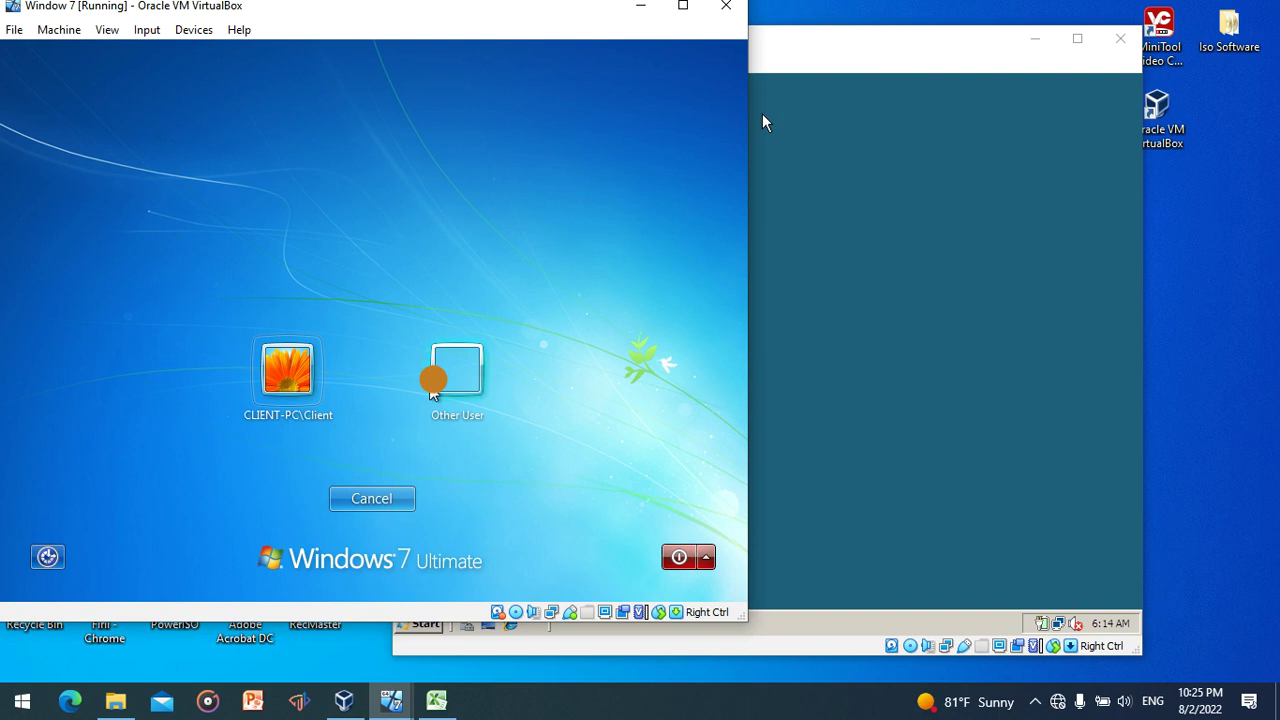
{"action": "left_click", "coordinate": [457, 368]}
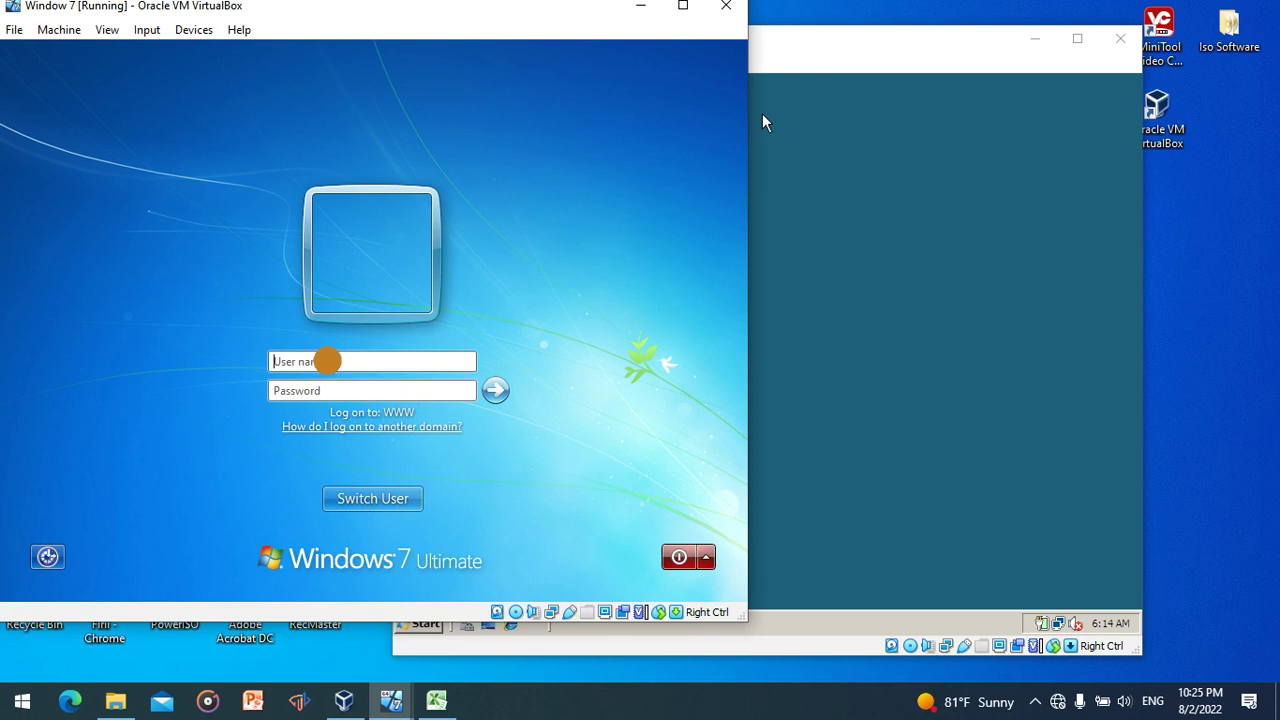
{"action": "left_click", "coordinate": [327, 361]}
{"action": "type", "text": "abdi"}
{"action": "left_click", "coordinate": [333, 391]}
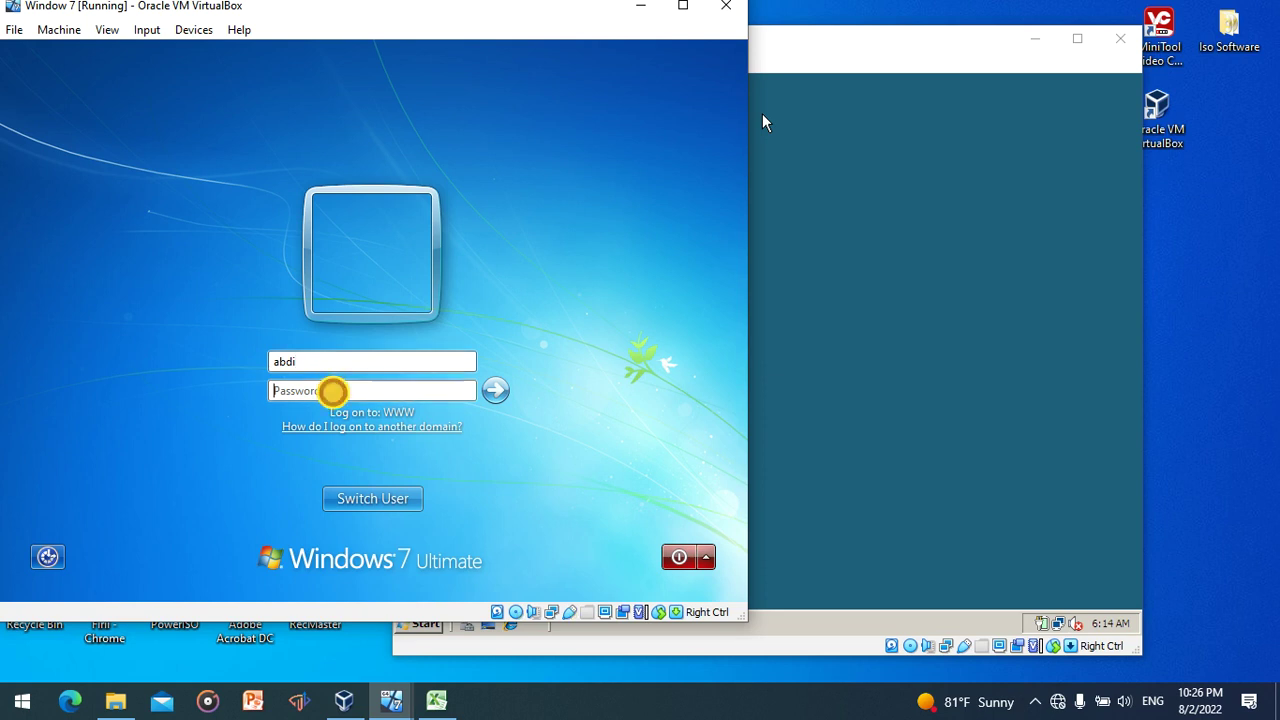
{"action": "type", "text": "1"}
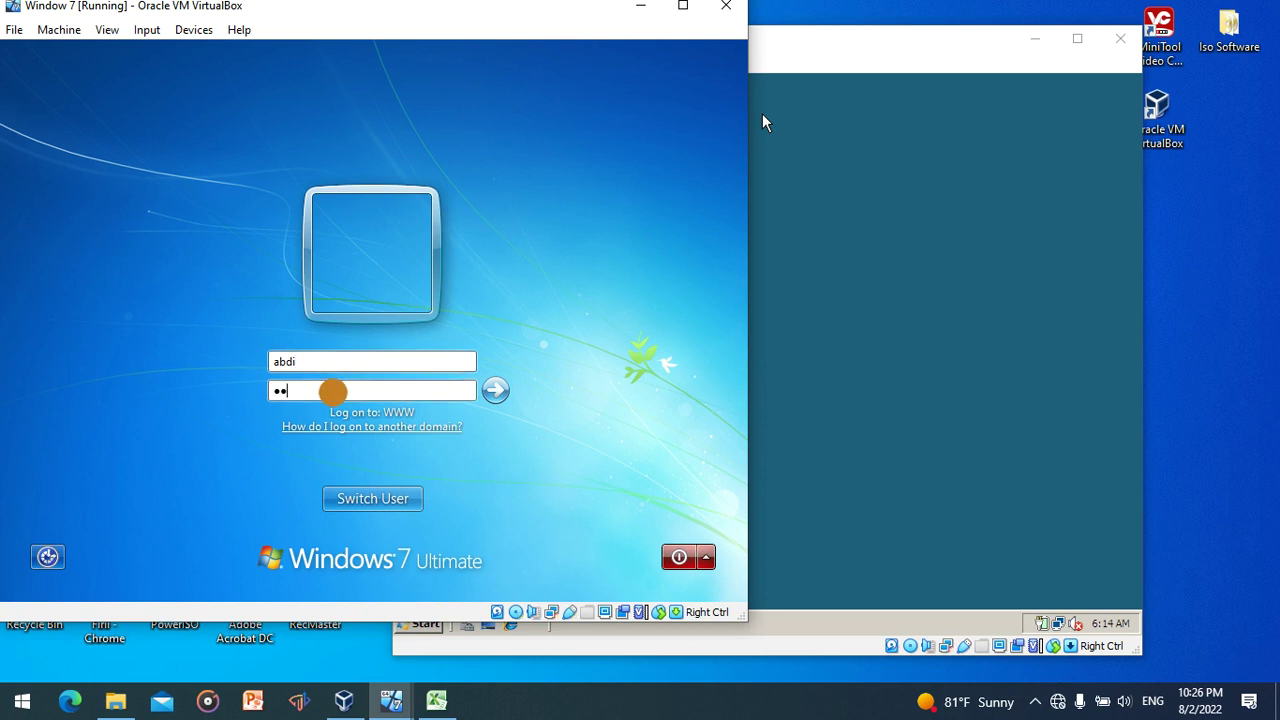
{"action": "type", "text": "234"}
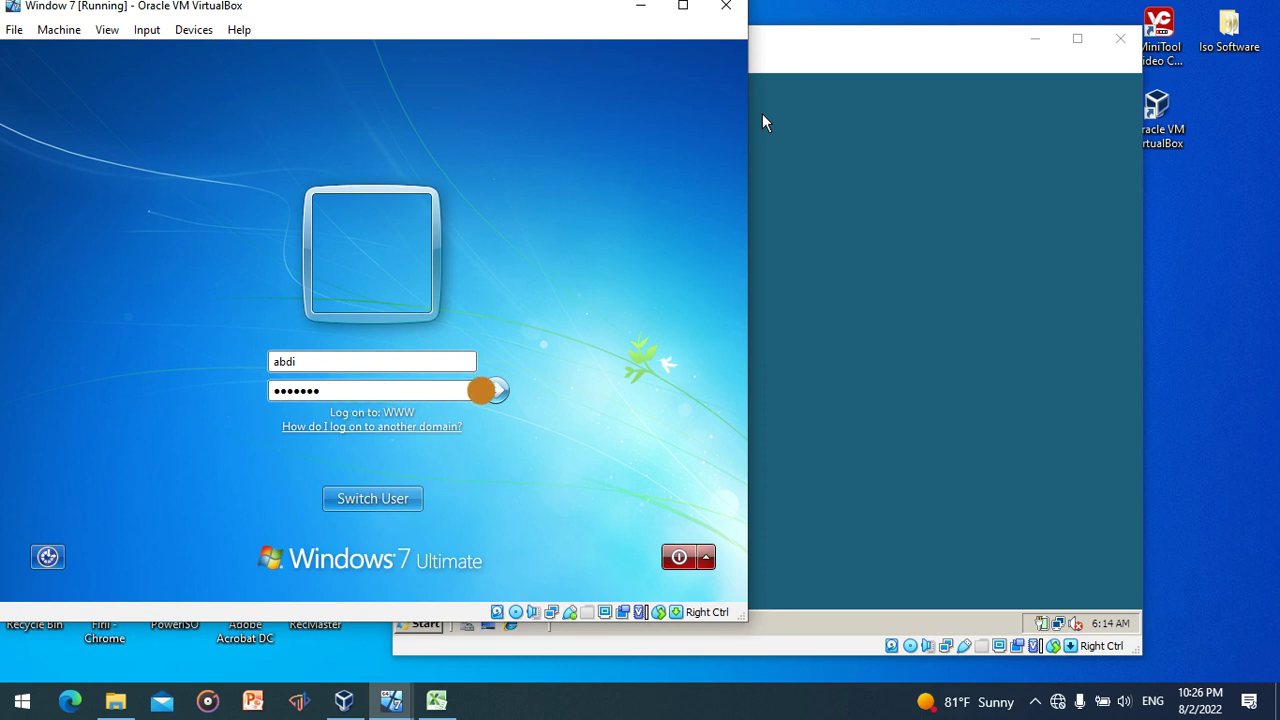
{"action": "left_click", "coordinate": [493, 391]}
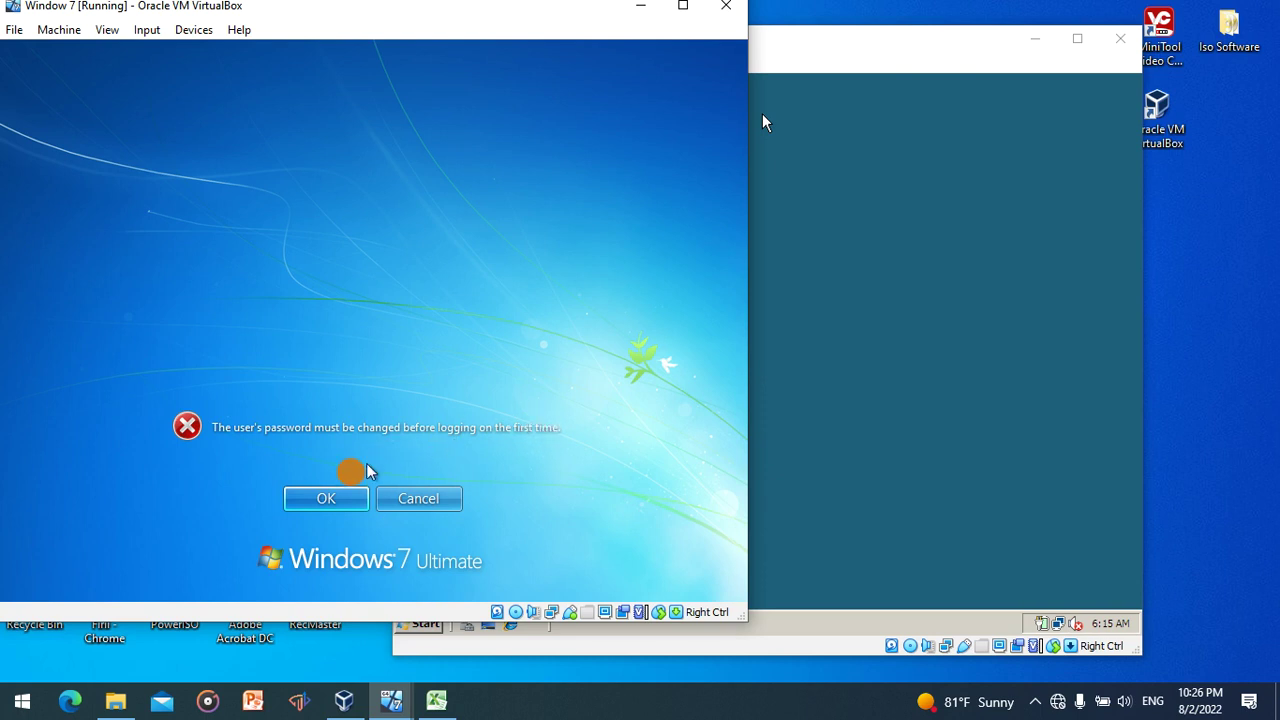
- Enter and confirm a new password for the domain user, then acknowledge the change
{"action": "left_click", "coordinate": [337, 492]}
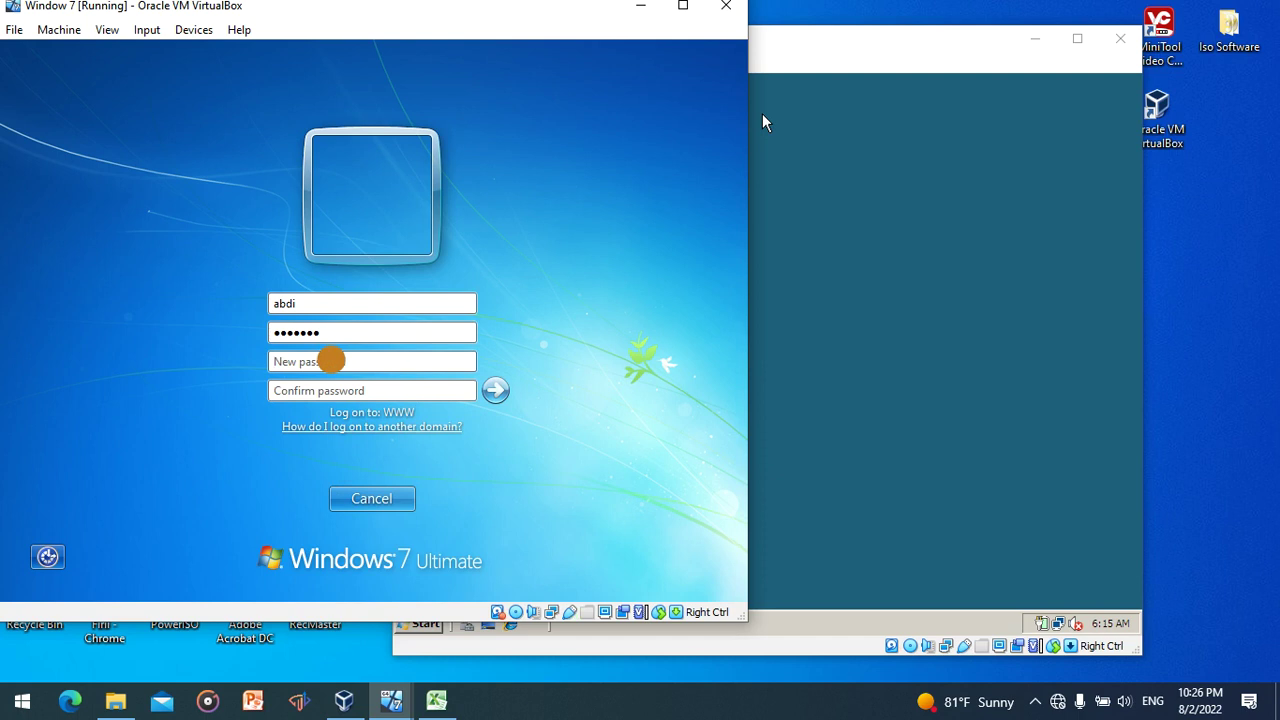
{"action": "type", "text": "ab"}
{"action": "left_click", "coordinate": [339, 390]}
{"action": "type", "text": "abd"}
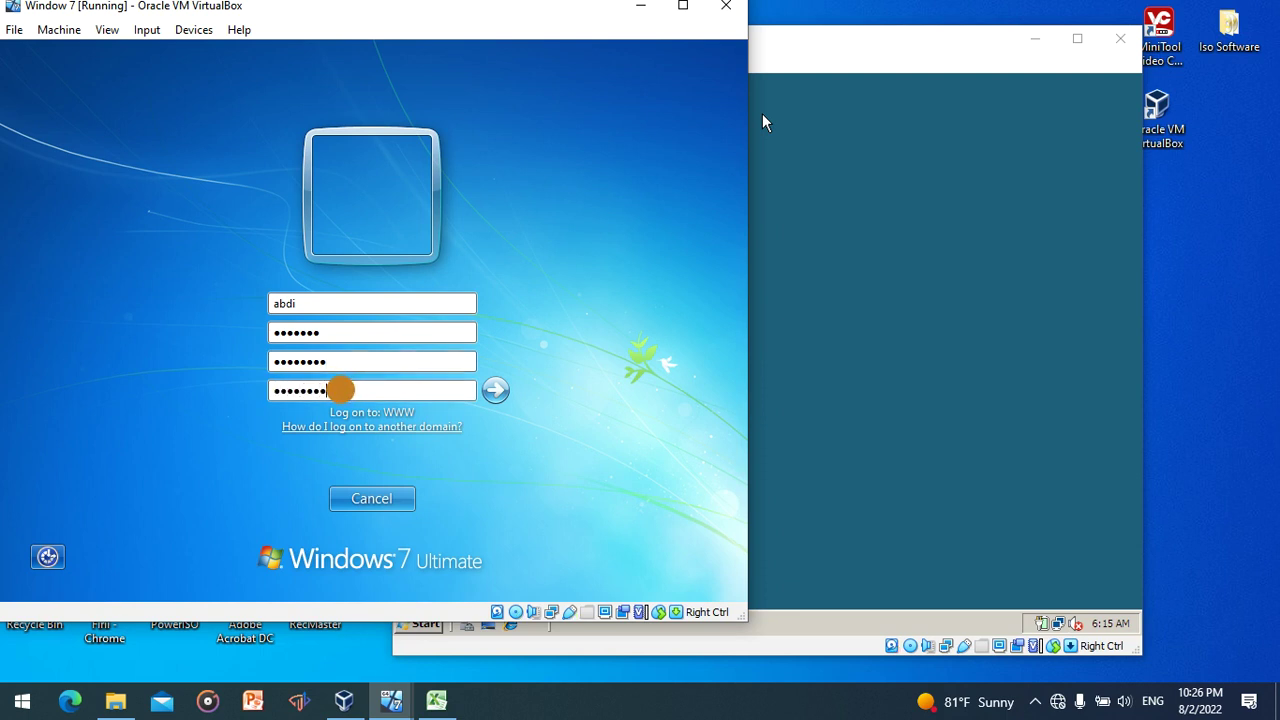
{"action": "left_click", "coordinate": [495, 390]}
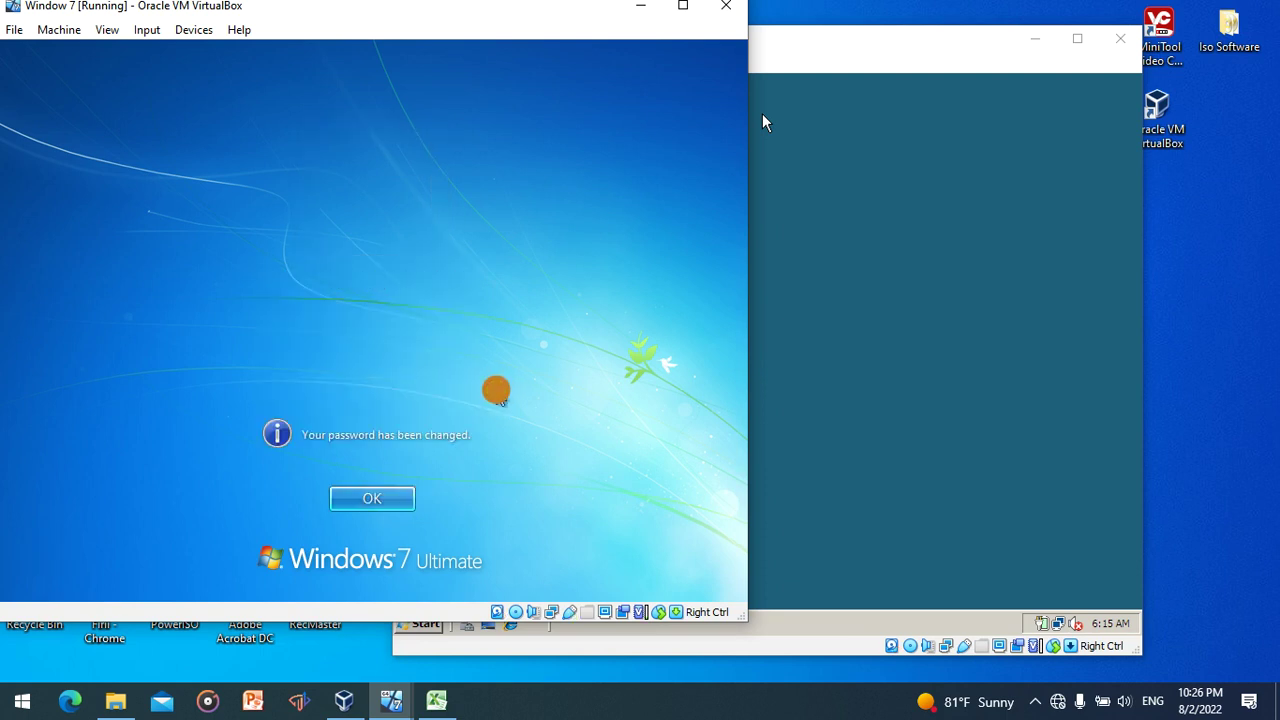
{"action": "left_click", "coordinate": [400, 490]}
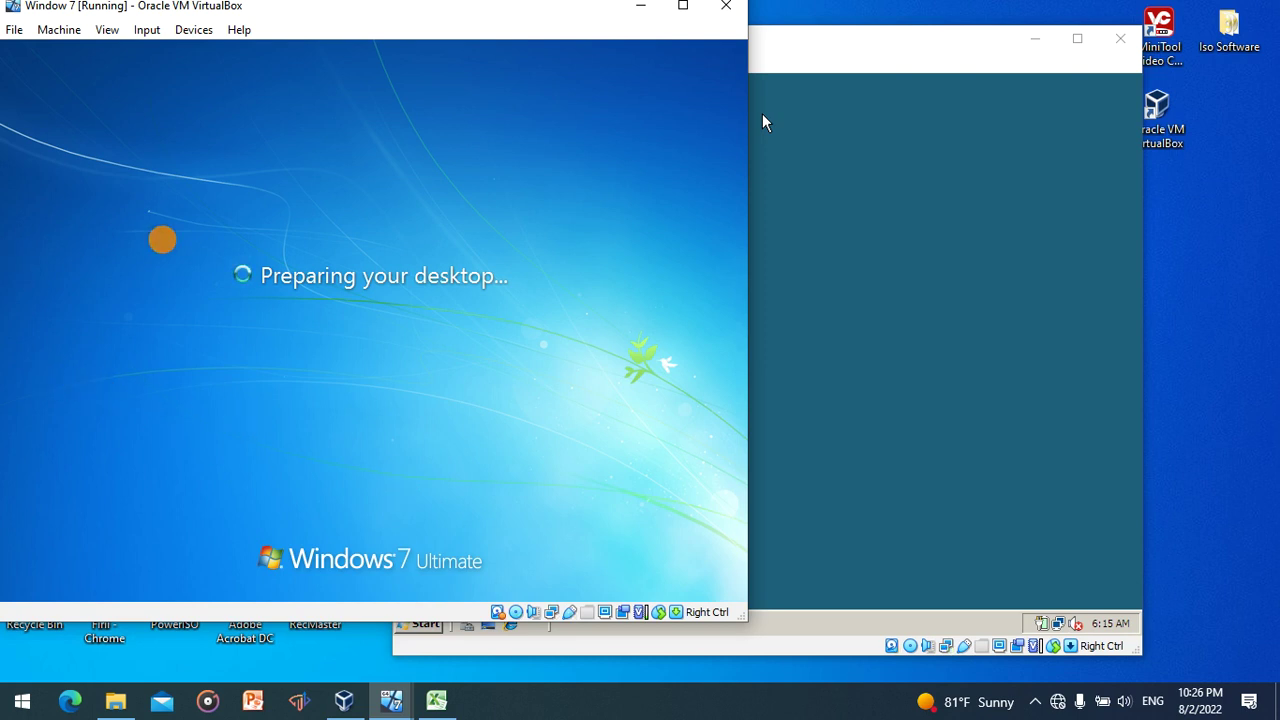
- Reposition the VM window and log the domain user off from the Start menu
{"action": "left_click_drag", "start_coordinate": [495, 15], "coordinate": [594, 42]}
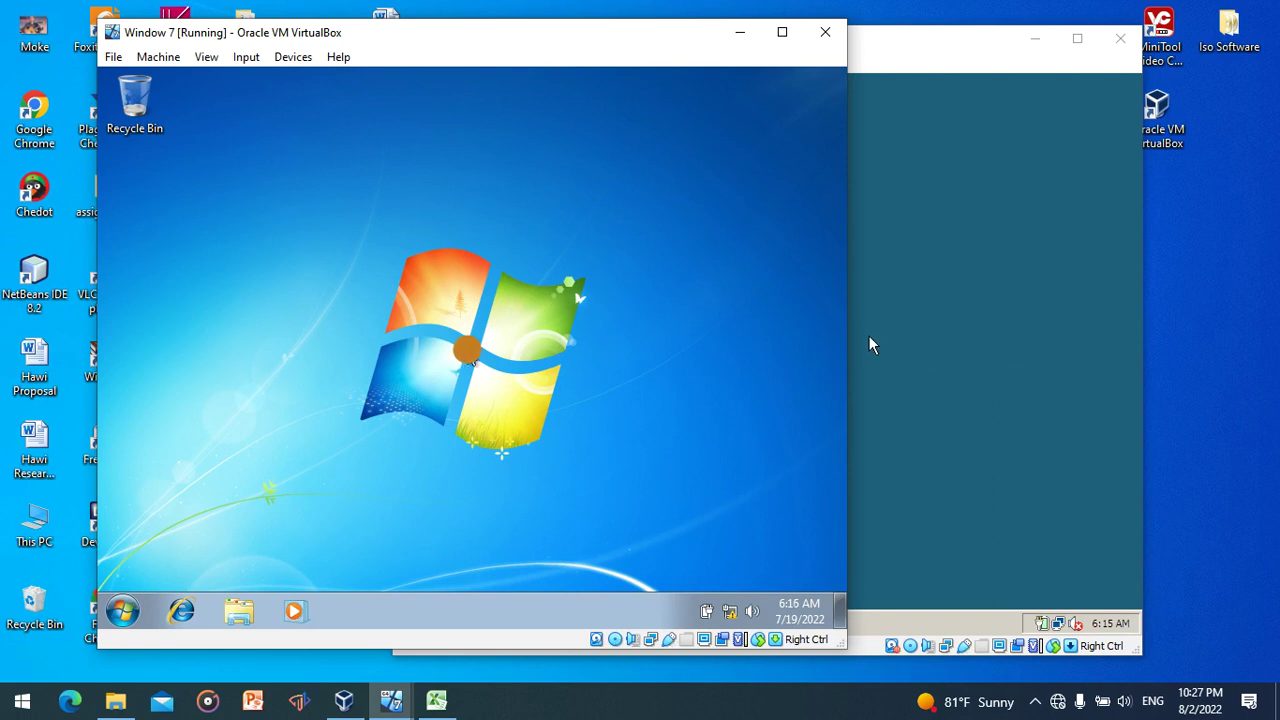
{"action": "left_click", "coordinate": [123, 610]}
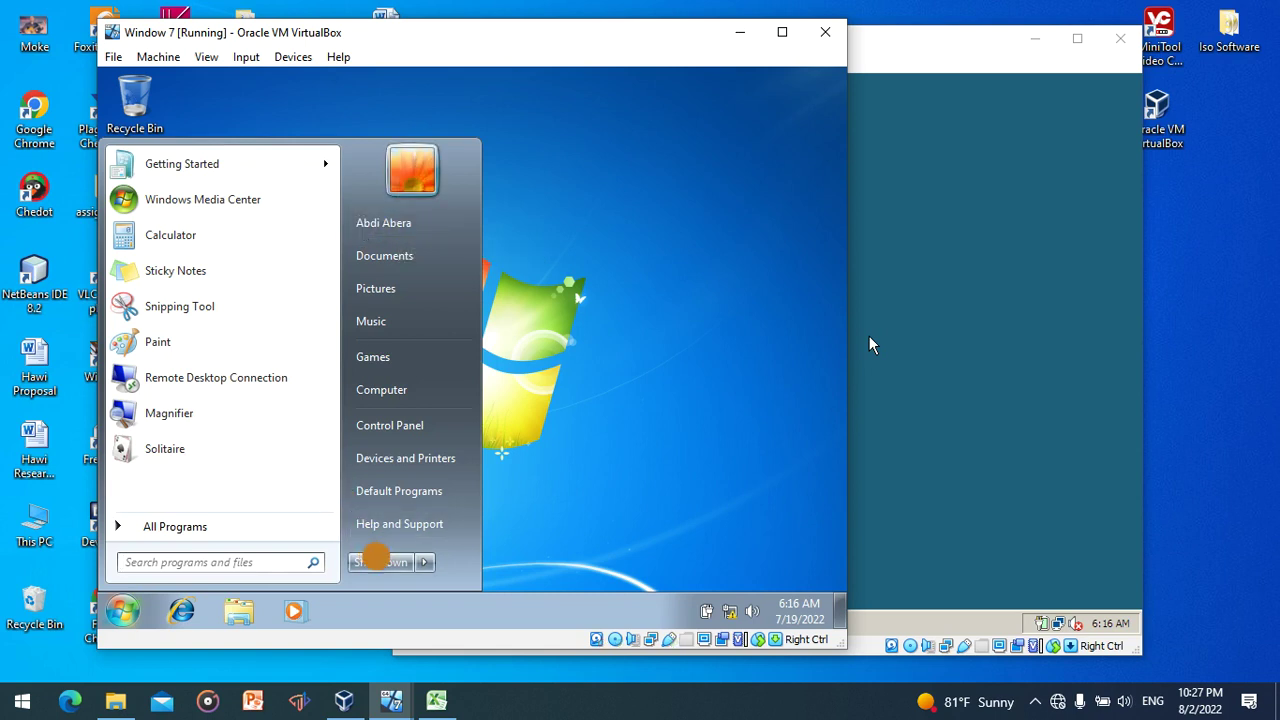
{"action": "left_click", "coordinate": [424, 562]}
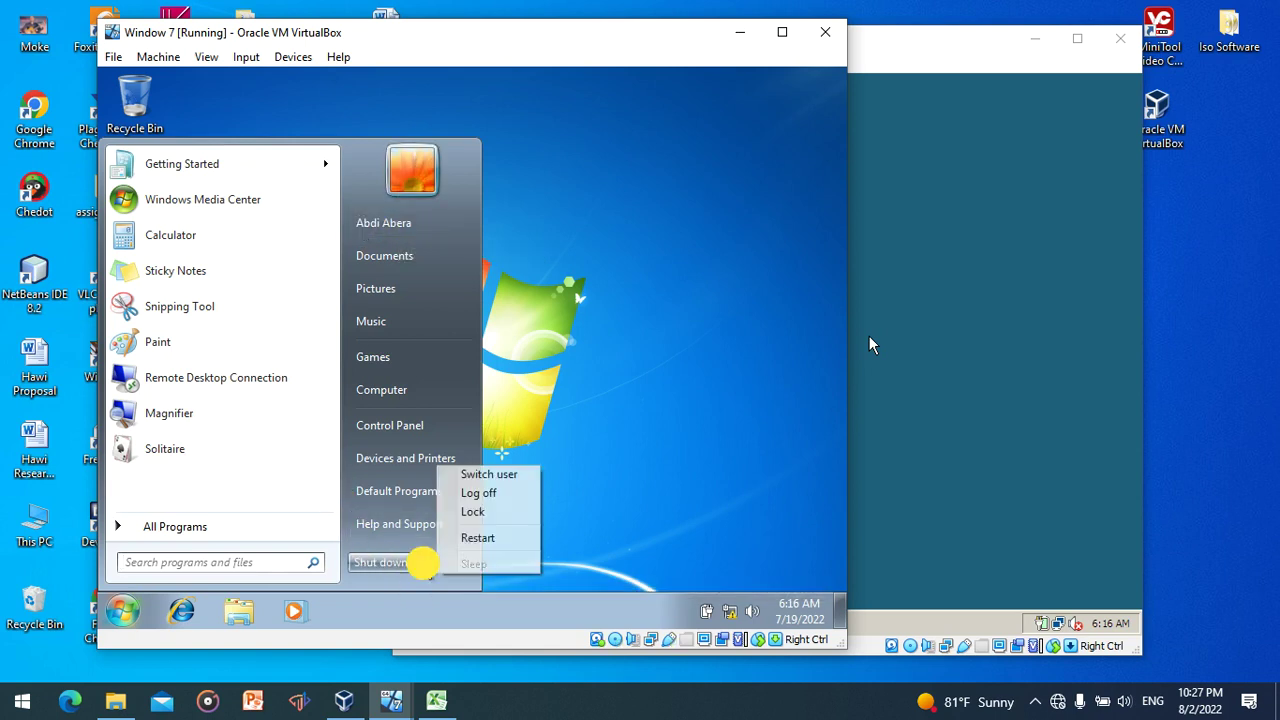
{"action": "left_click", "coordinate": [480, 493]}
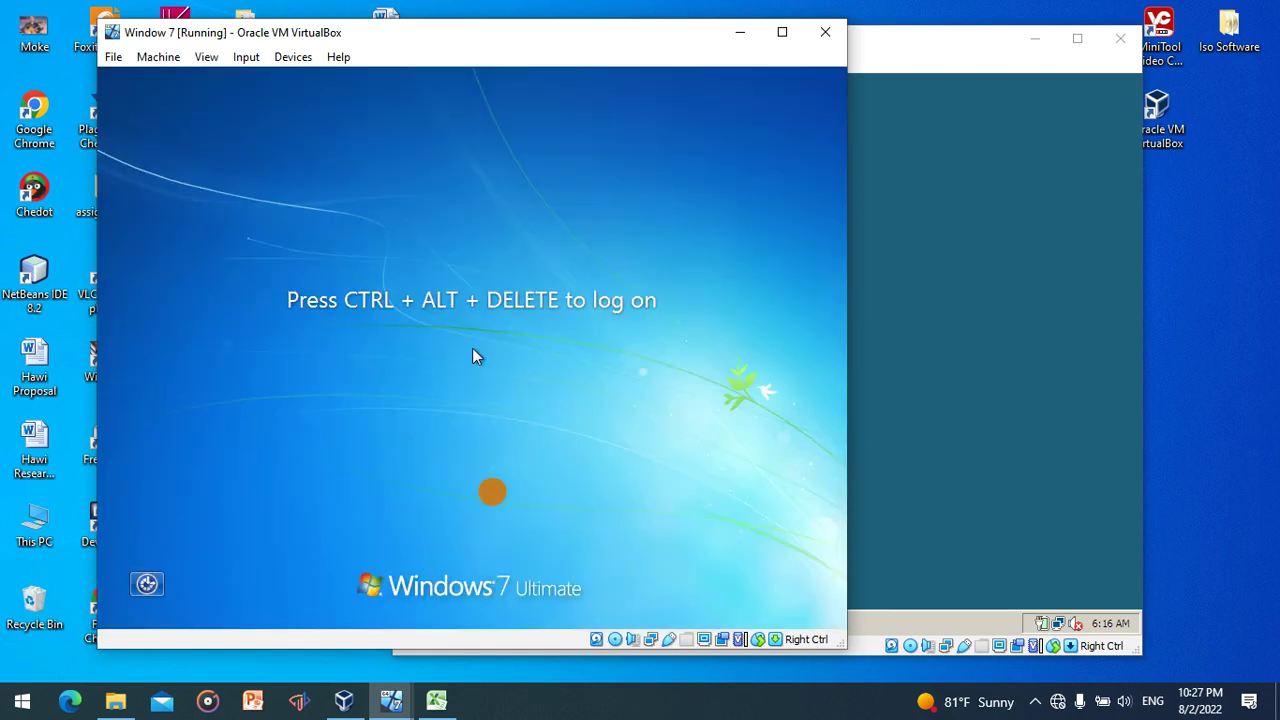
- Send Ctrl-Alt-Del to the Windows 7 guest and choose Other User at logon
{"action": "left_click", "coordinate": [244, 62]}
{"action": "mouse_move", "coordinate": [270, 80]}
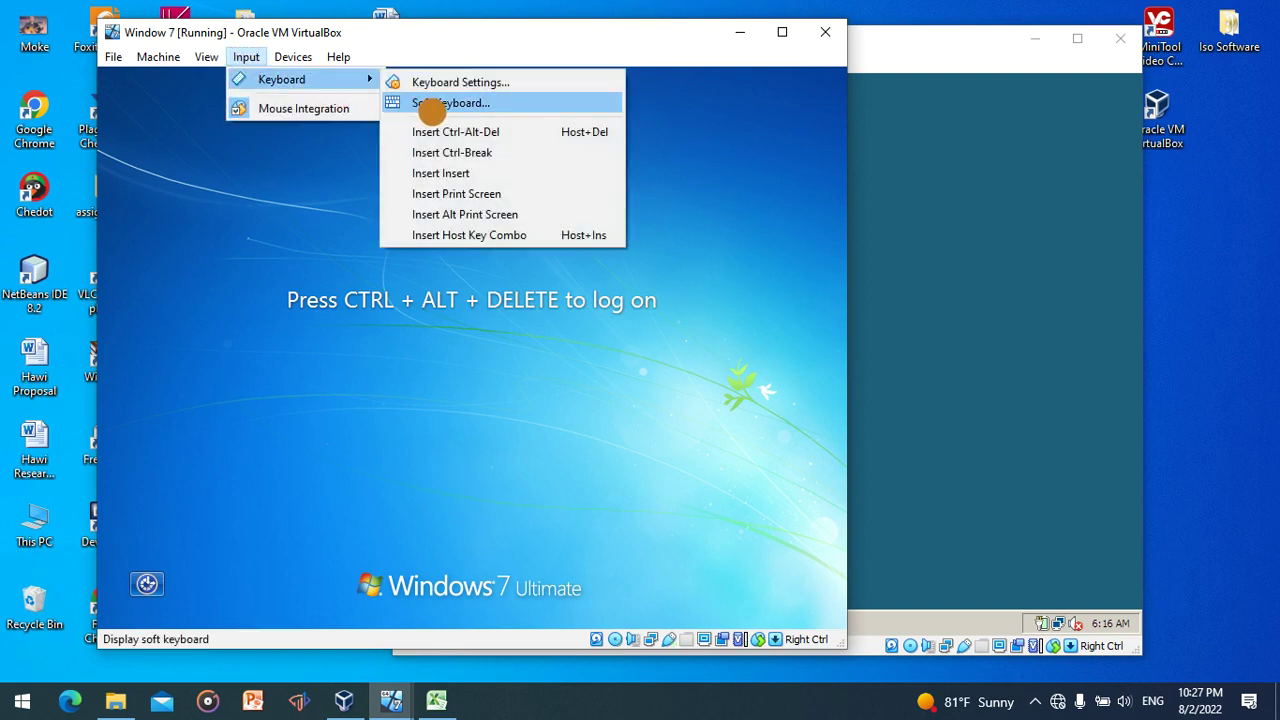
{"action": "left_click", "coordinate": [445, 131]}
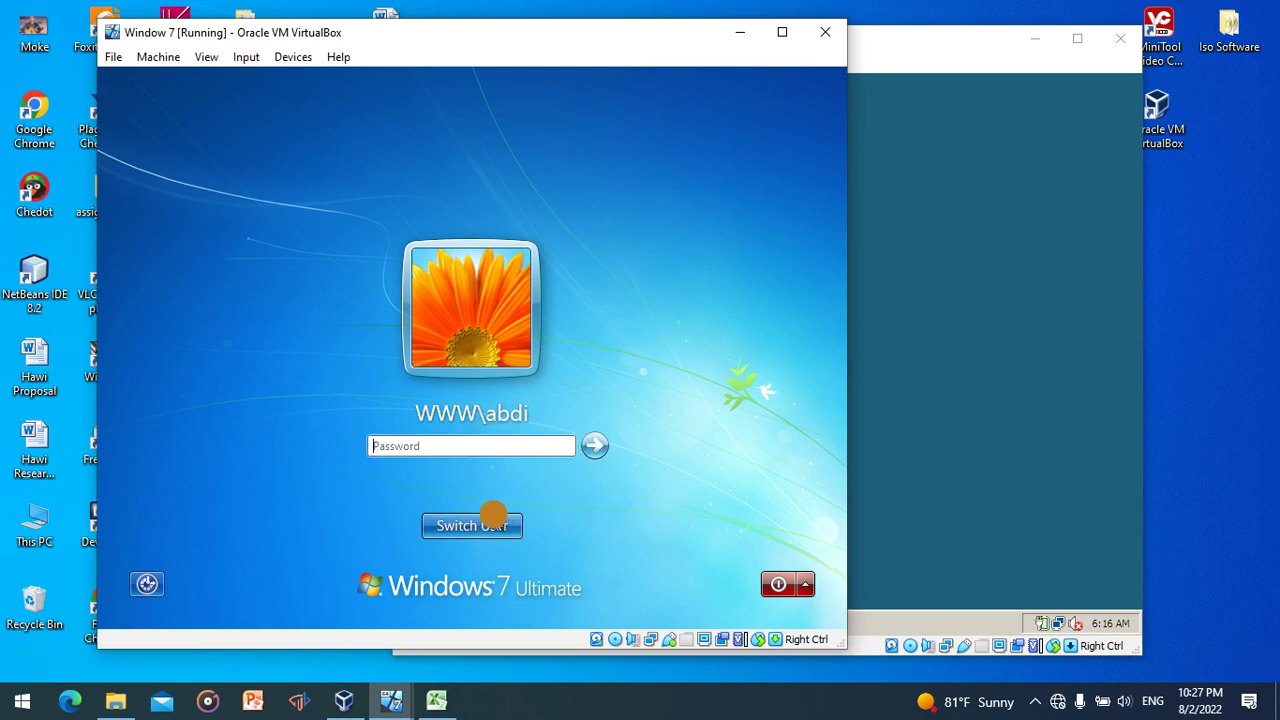
{"action": "left_click", "coordinate": [494, 522]}
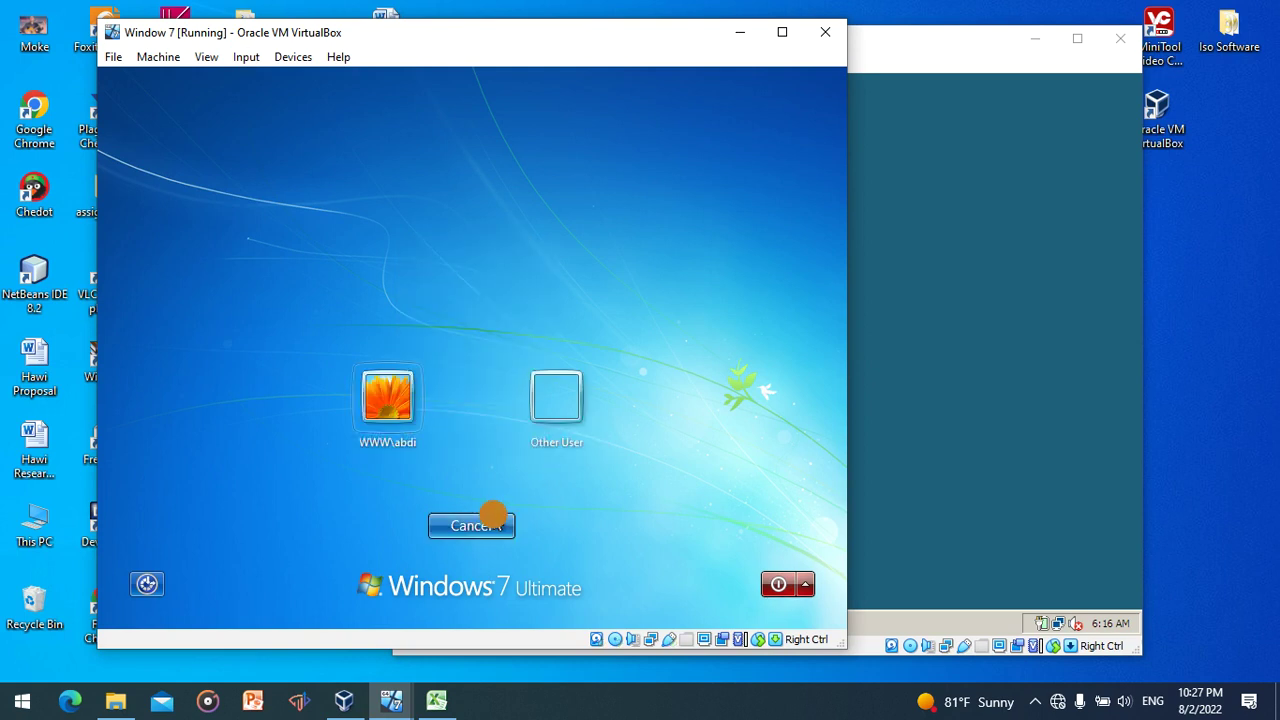
{"action": "left_click", "coordinate": [567, 393]}
- Sign in with the second domain user's user name and password
{"action": "left_click", "coordinate": [531, 394]}
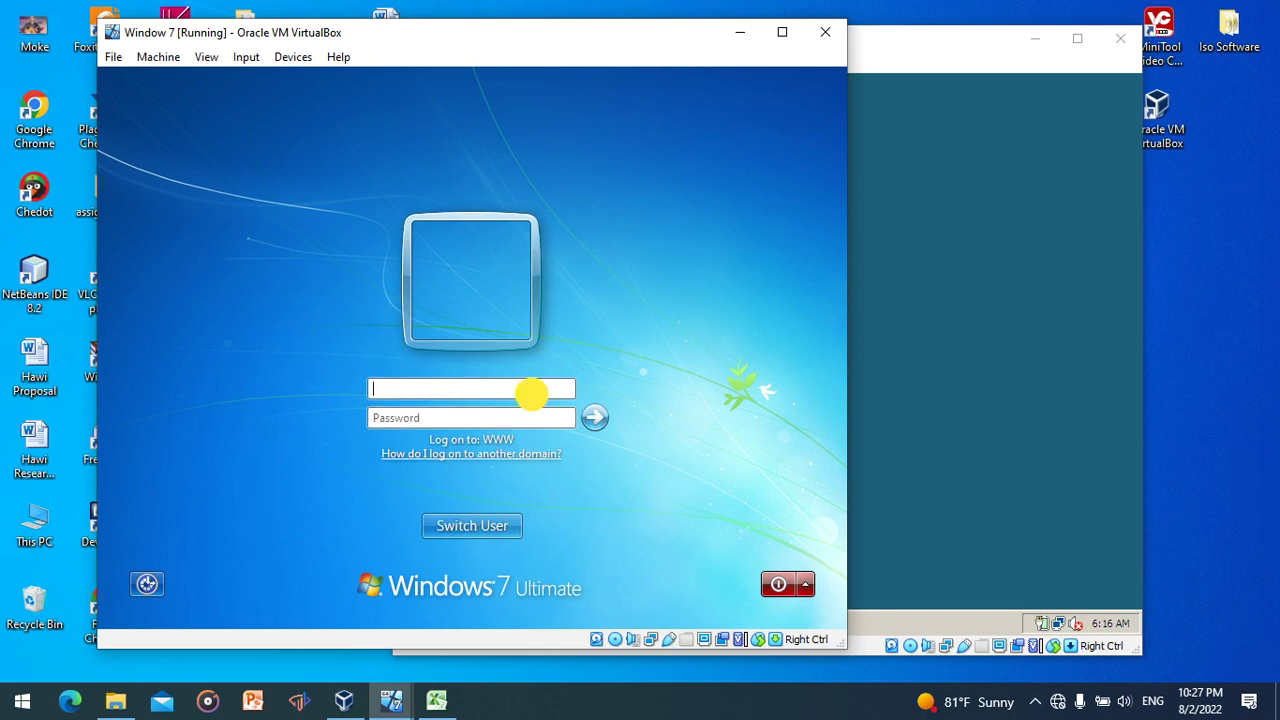
{"action": "type", "text": "kebede"}
{"action": "left_click", "coordinate": [540, 421]}
{"action": "type", "text": "****"}
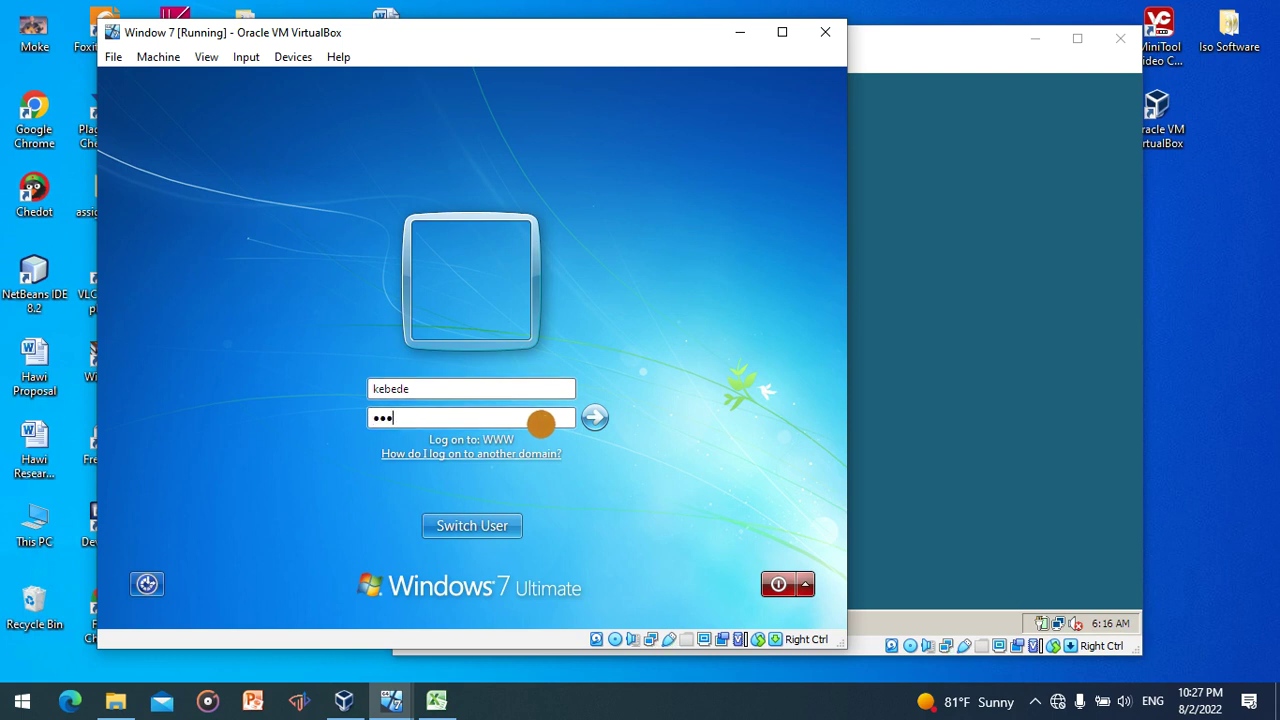
{"action": "type", "text": "***"}
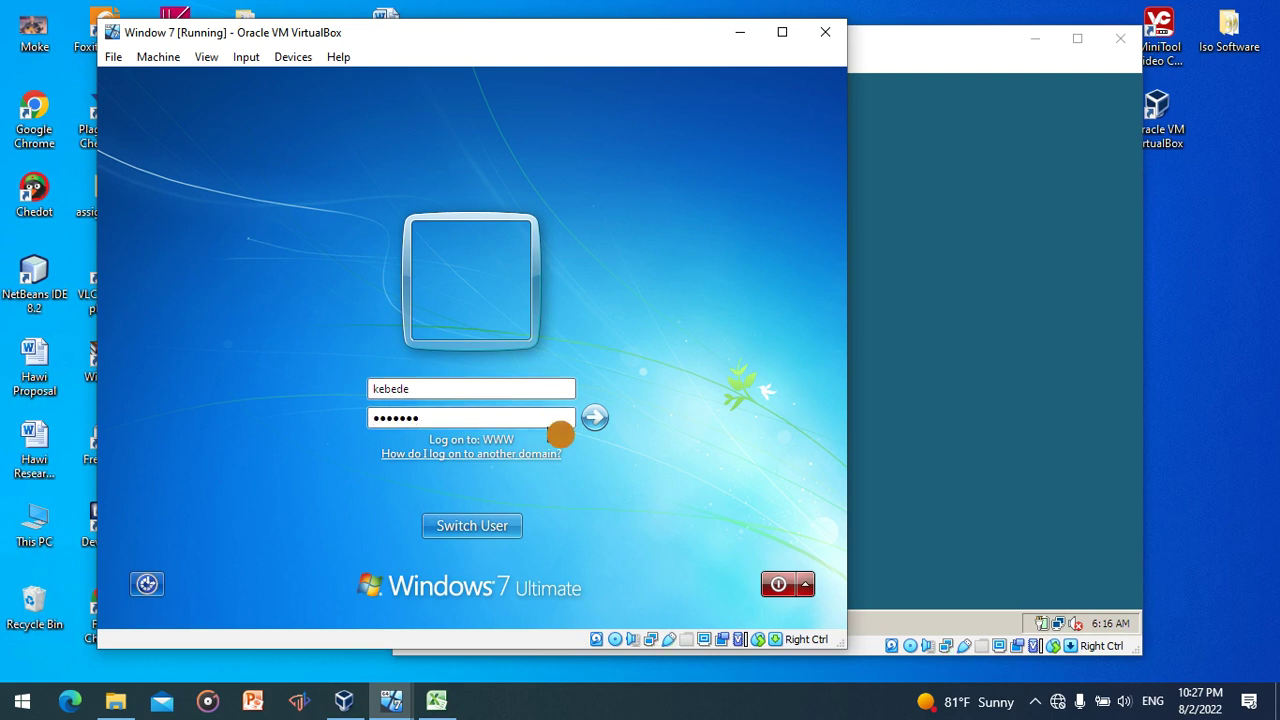
{"action": "left_click", "coordinate": [592, 420]}
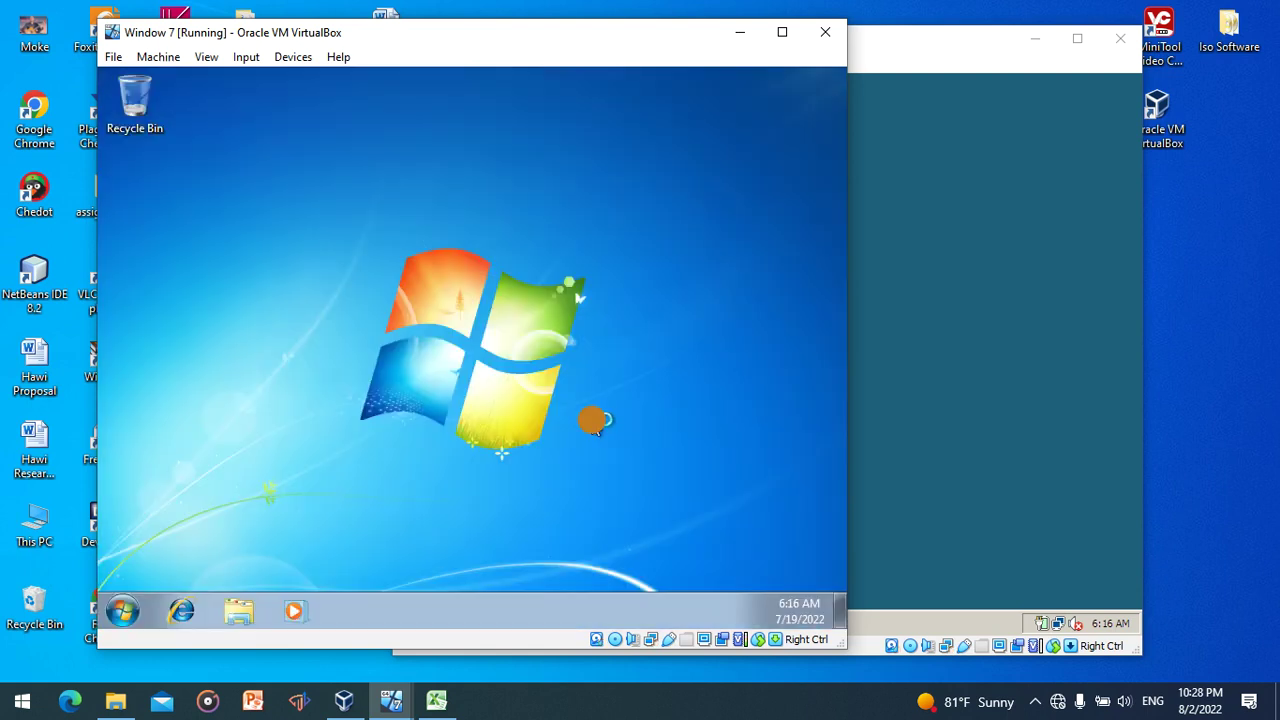
- Check the second user's Start menu, compare the Windows 7 and server VMs, then open host Settings
{"action": "left_click", "coordinate": [128, 612]}
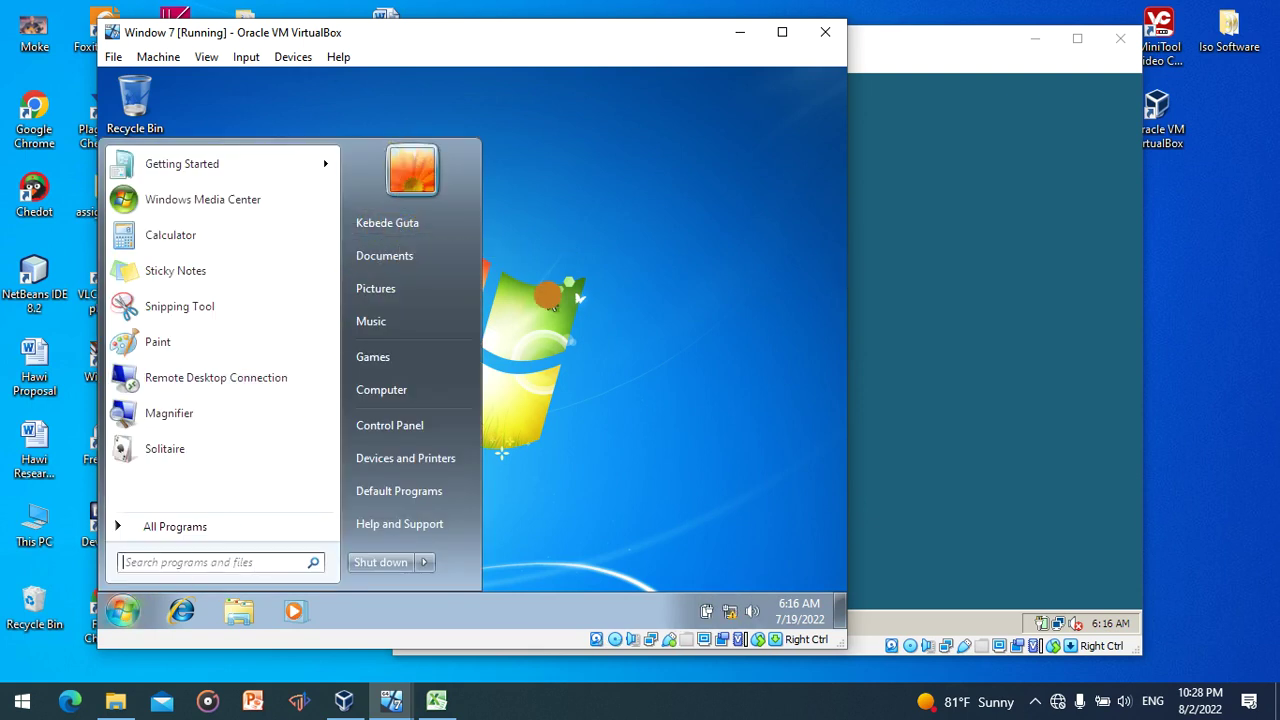
{"action": "left_click", "coordinate": [970, 257]}
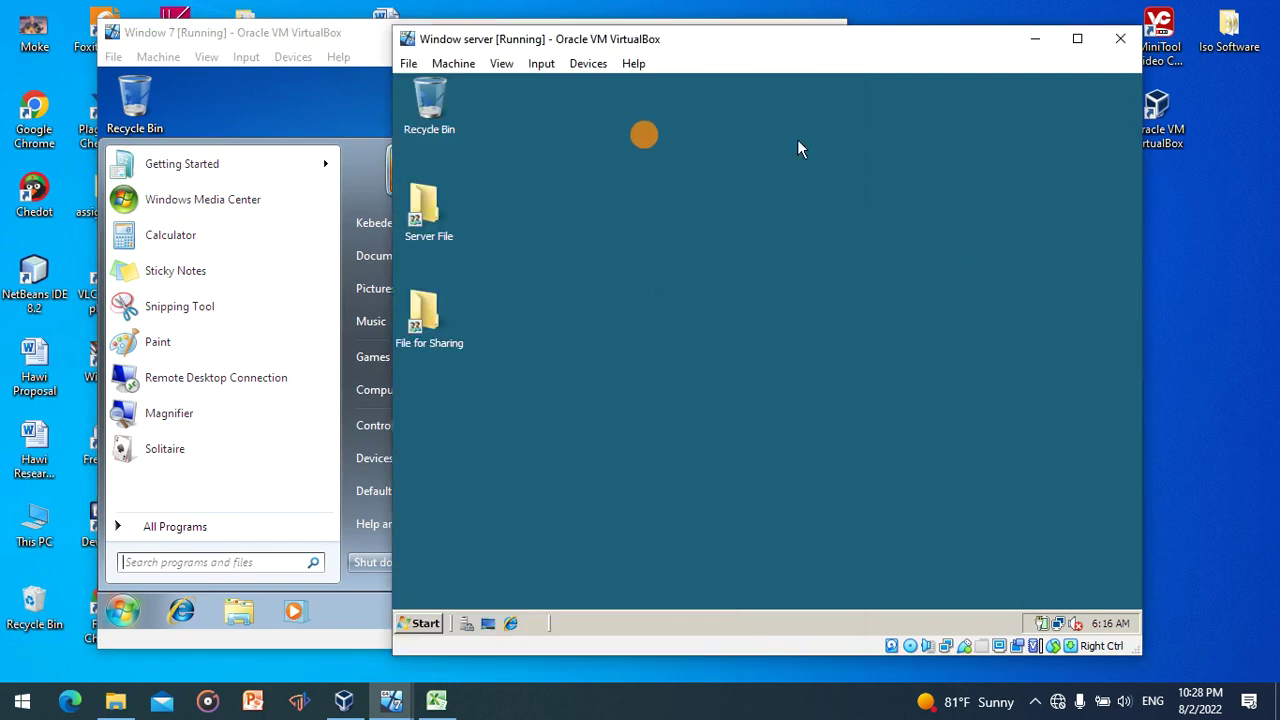
{"action": "left_click", "coordinate": [284, 126]}
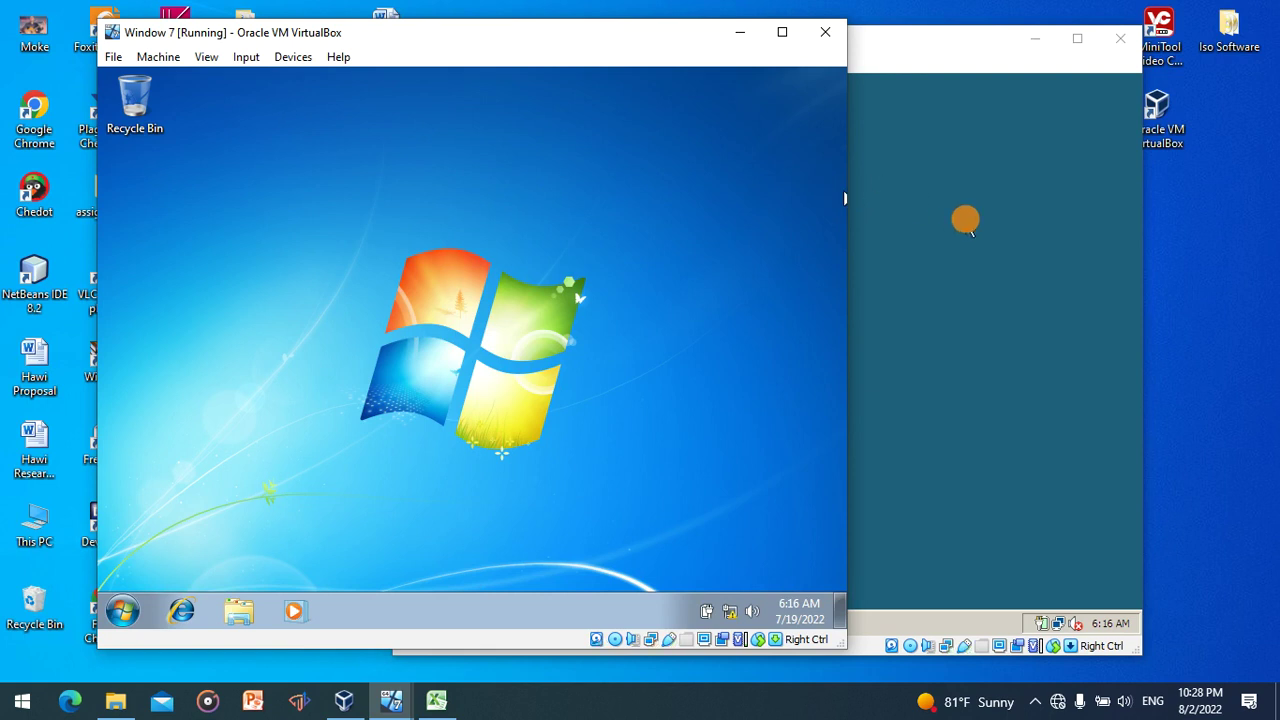
{"action": "left_click", "coordinate": [968, 225]}
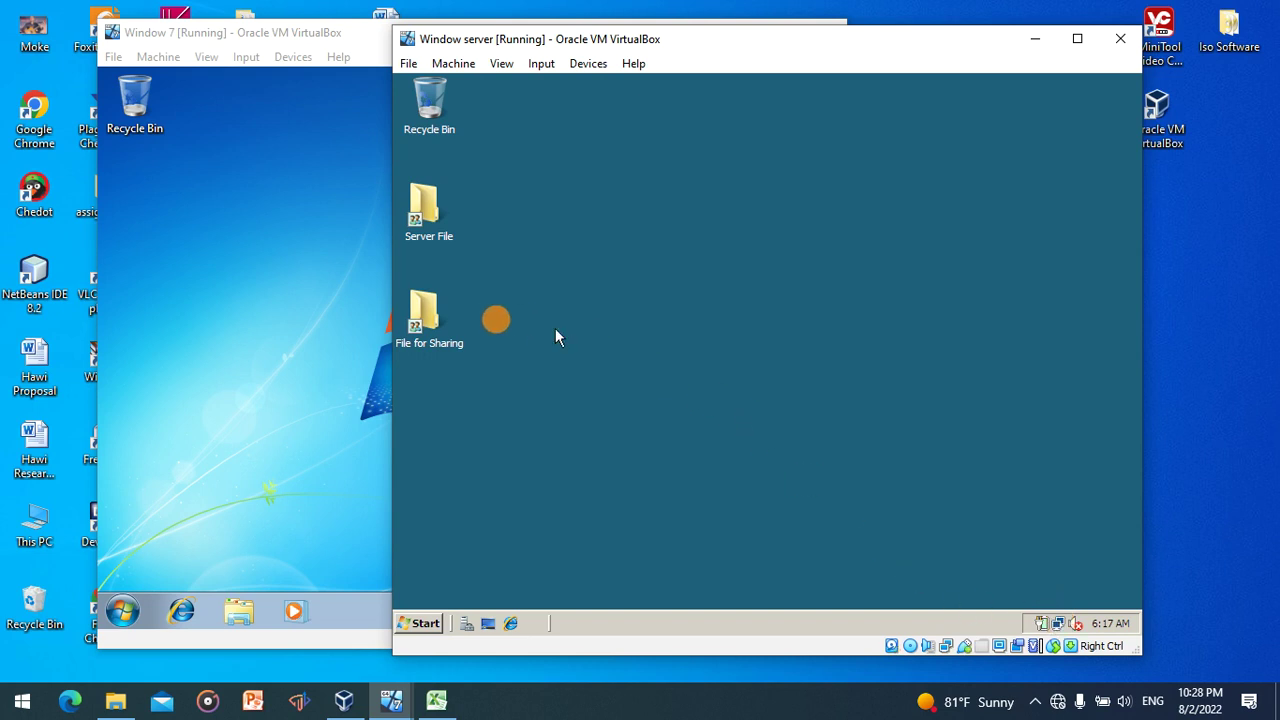
{"action": "left_click", "coordinate": [215, 232]}
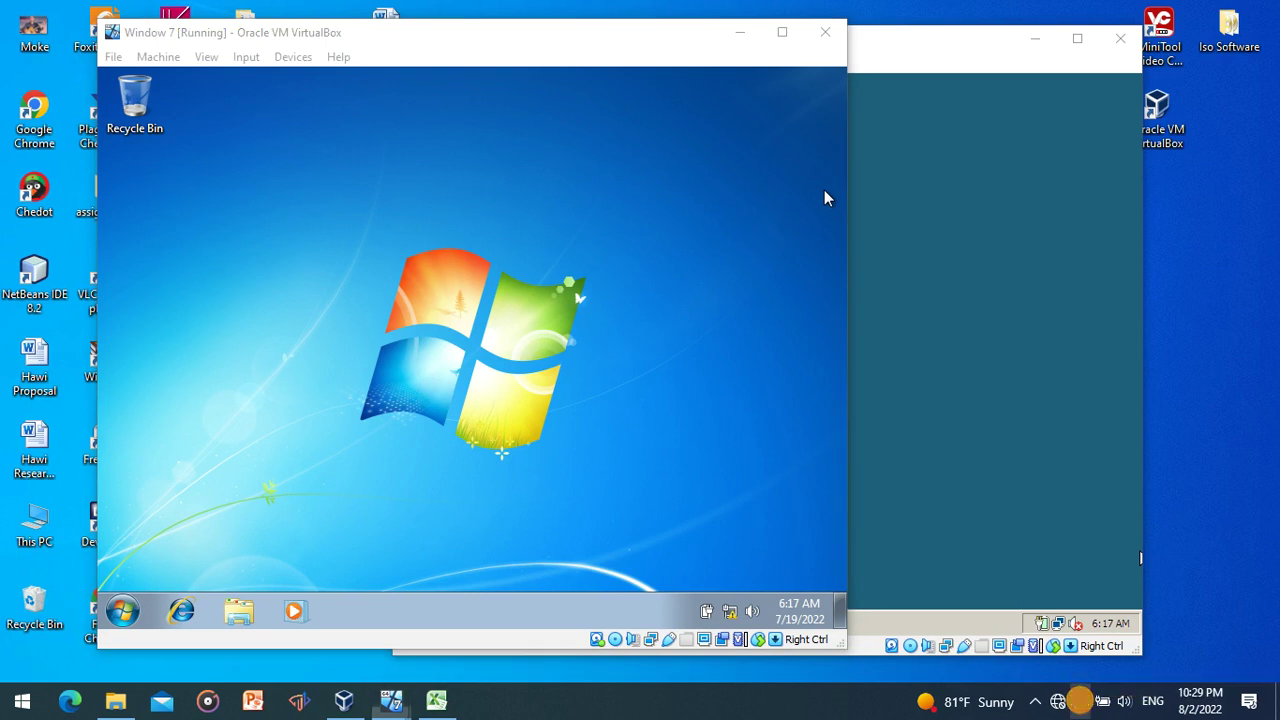
{"action": "key", "text": "super+i"}
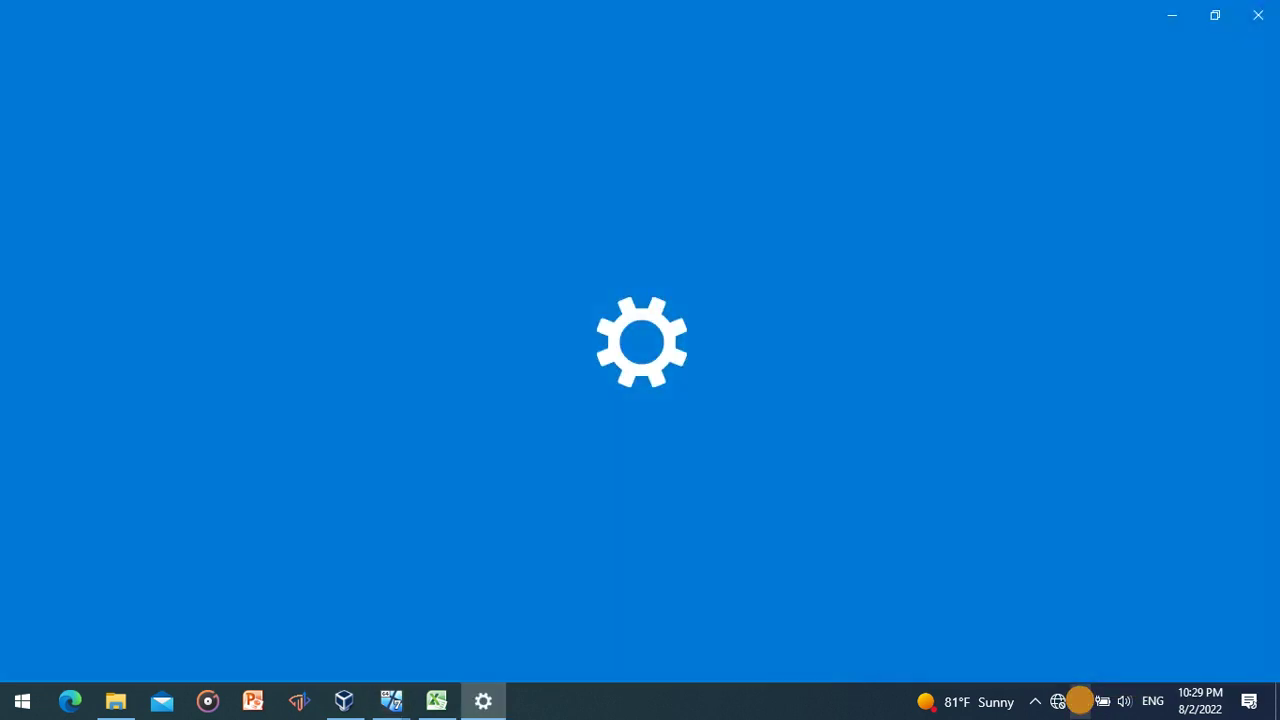